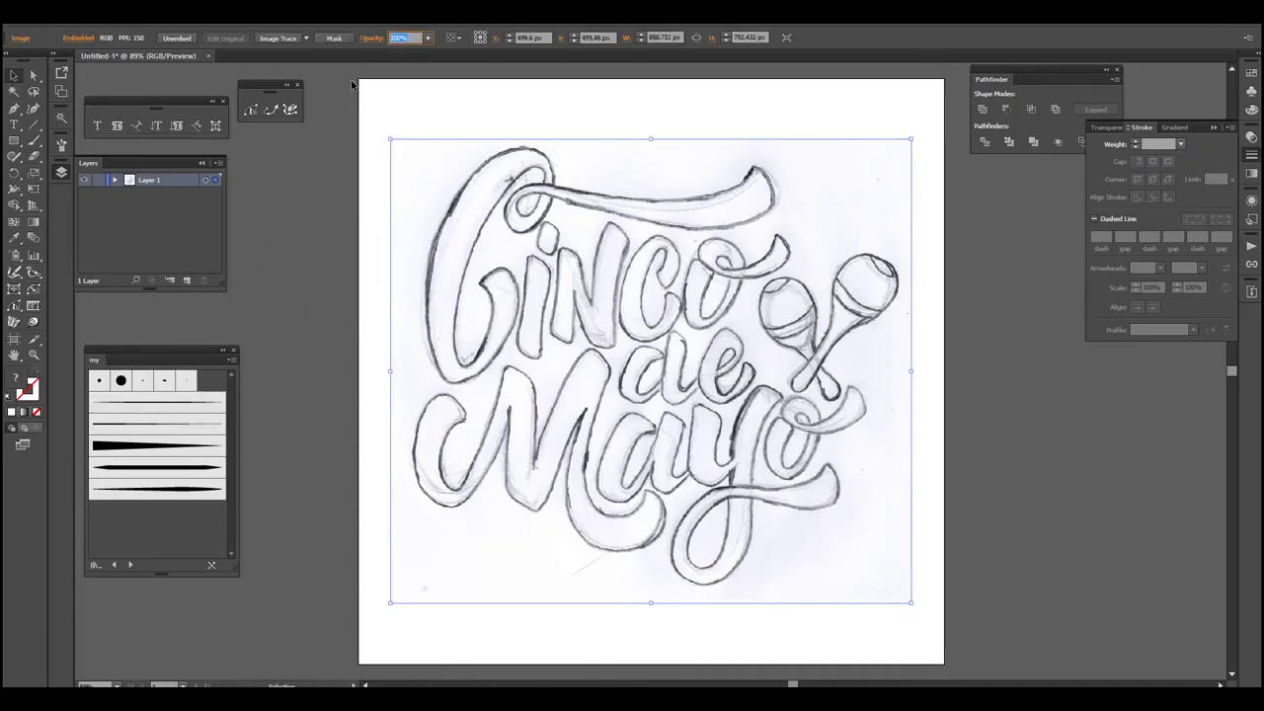
Fade the sketch to 50% opacity and set the stroke colour to near-black.
type("50")
key("Return")
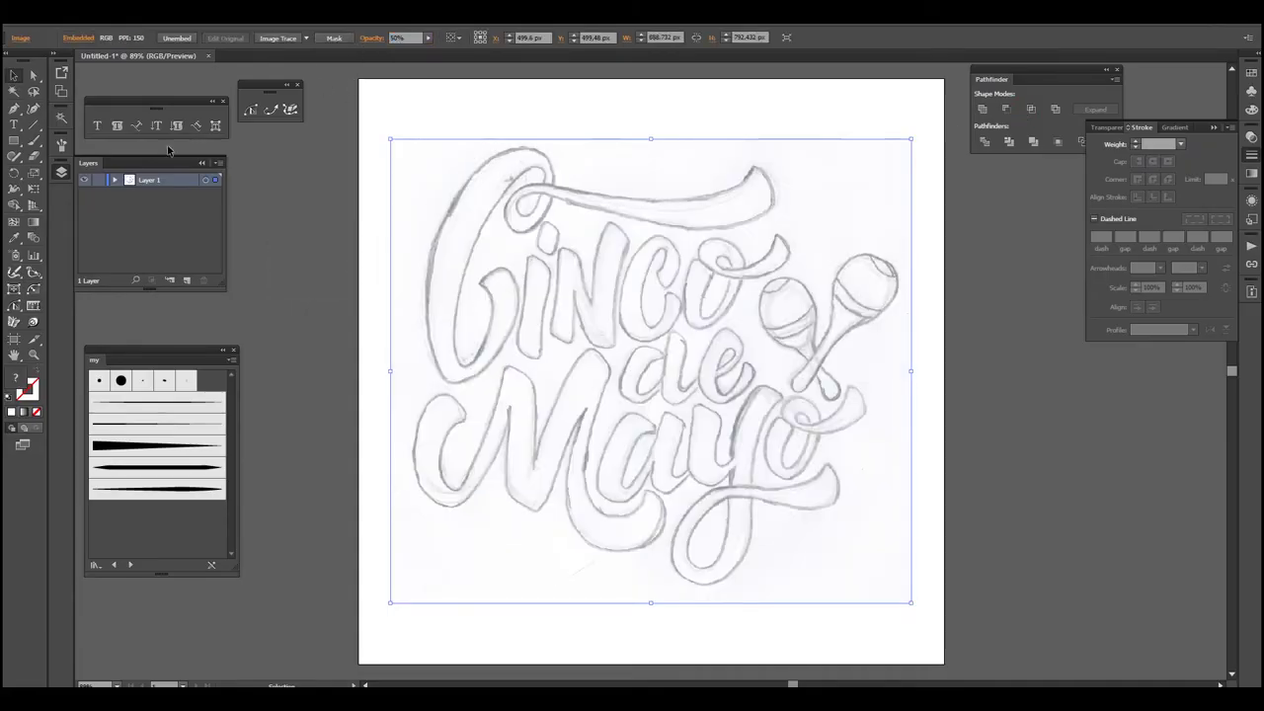
key("ctrl+shift+a")
double_click(16, 377)
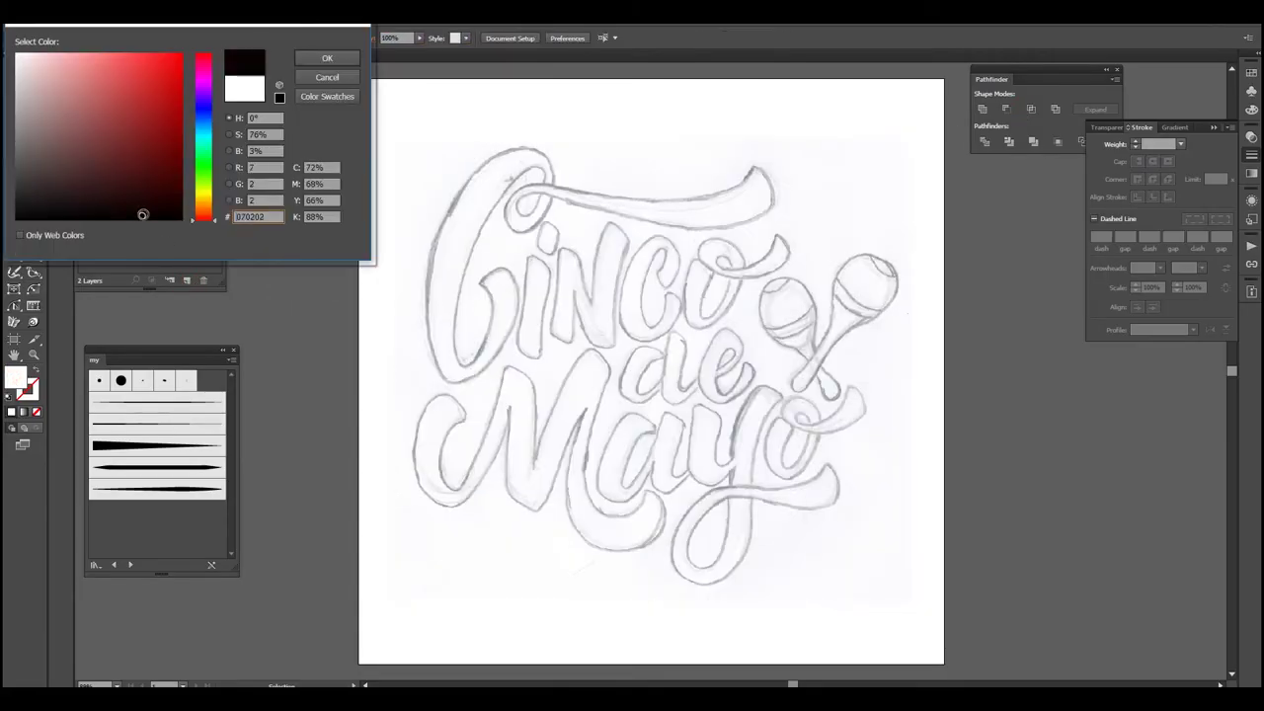
key("Return")
Zoom in on the C of the Cinco de Mayo sketch.
left_click(571, 274, "ctrl")
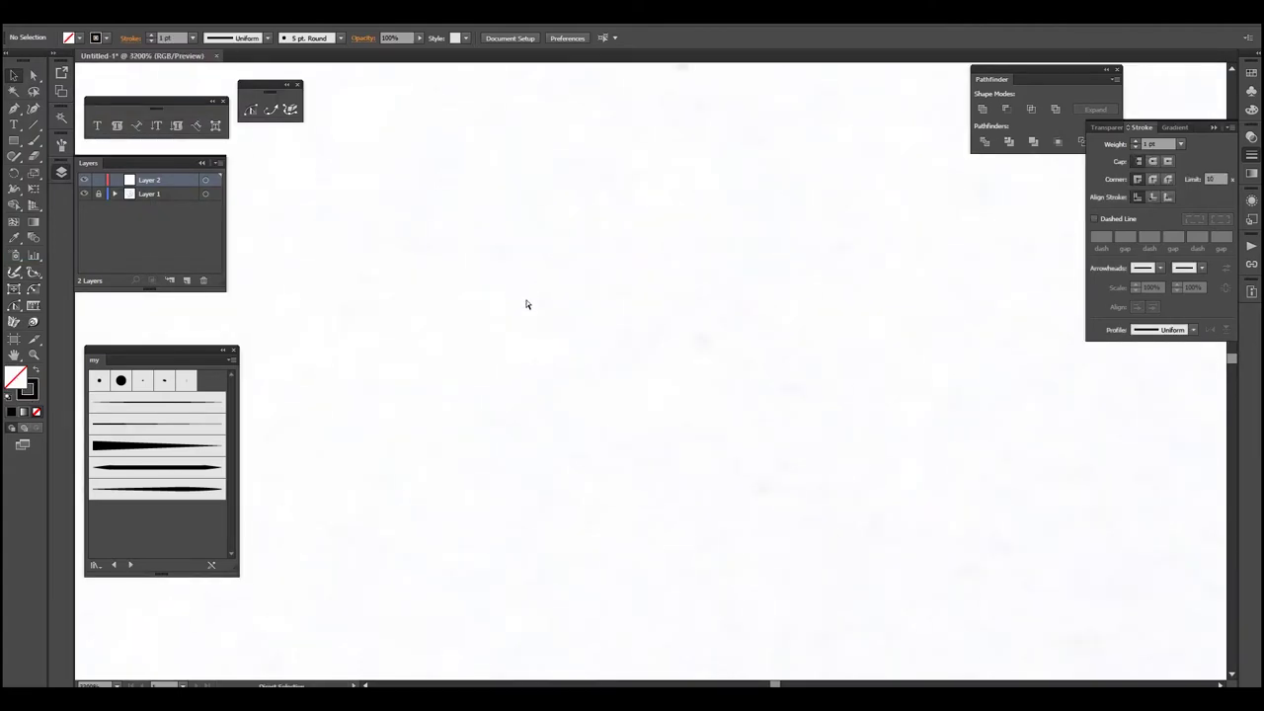
scroll(528, 305, "down", 5)
scroll(519, 309, "down", 5)
scroll(488, 220, "up", 2)
scroll(581, 325, "up", 3)
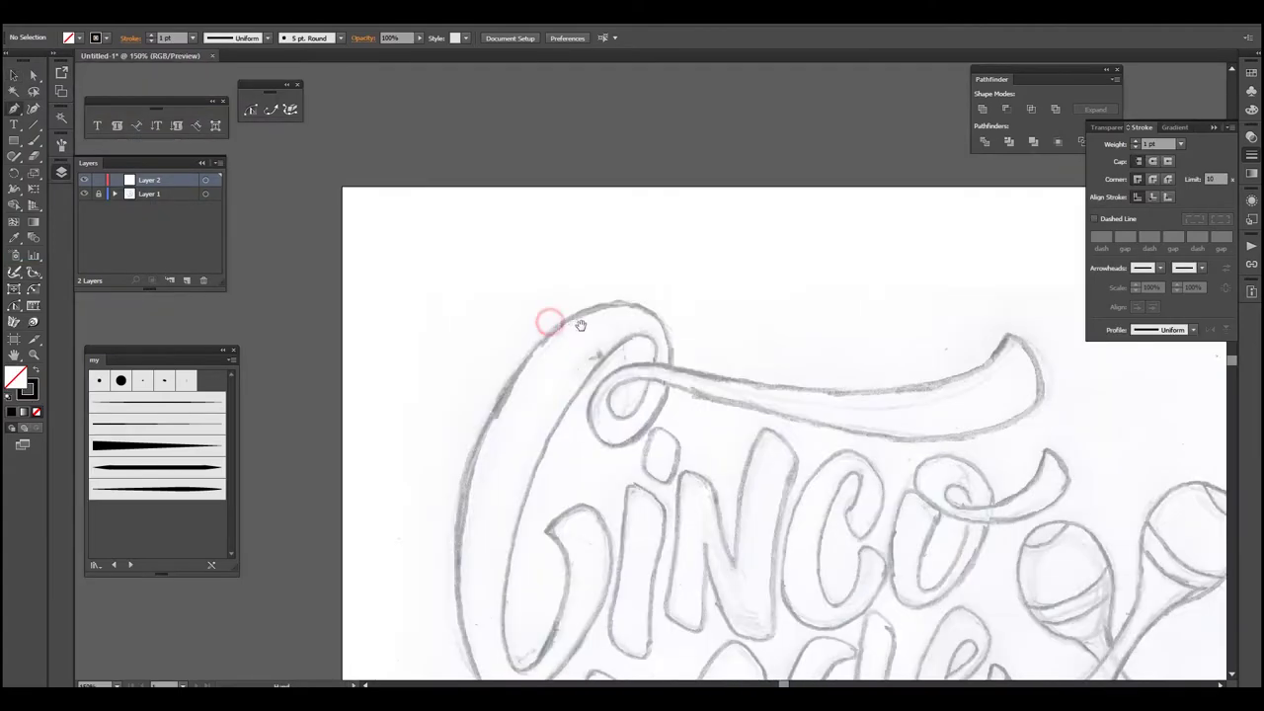
scroll(580, 325, "up", 1)
Trace the C's top, loop and swash tip with curved Pen anchors.
left_click_drag(513, 263, 555, 262)
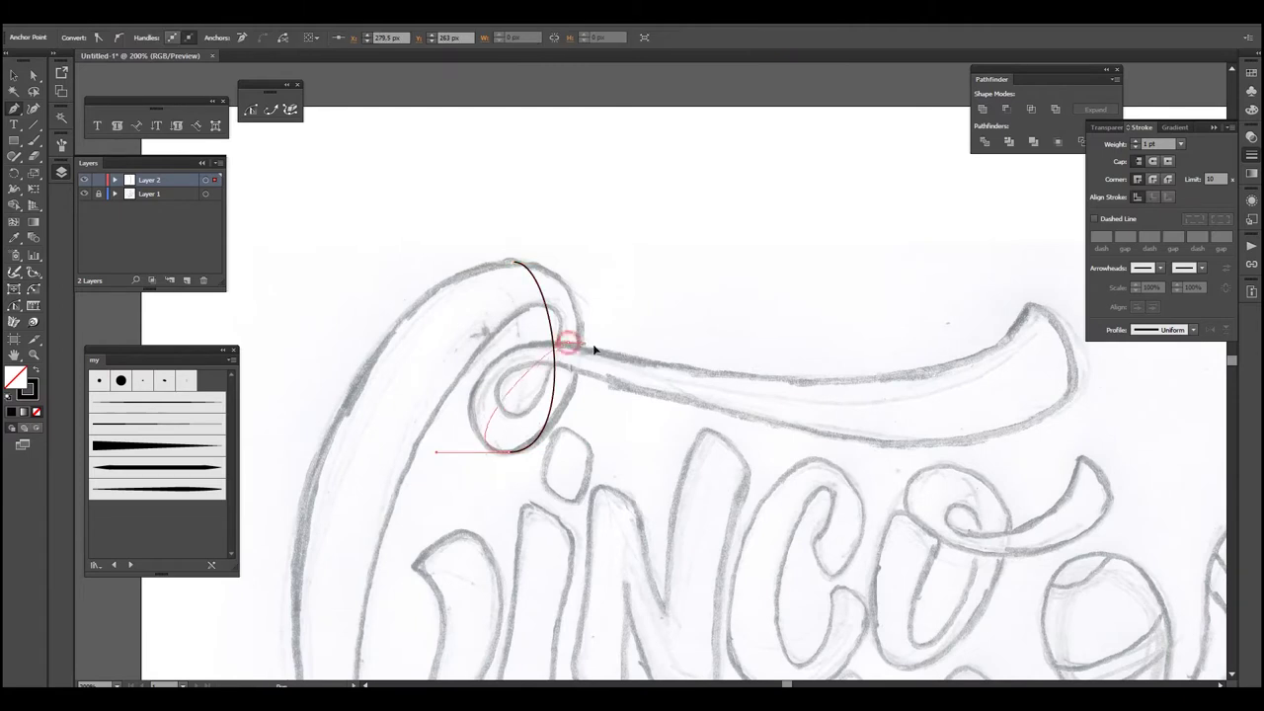
left_click_drag(556, 345, 671, 344)
mouse_move(872, 396)
left_mouse_down()
mouse_move(705, 369)
mouse_move(730, 355)
left_mouse_up()
left_click(858, 276)
mouse_move(897, 372)
left_mouse_down()
mouse_move(886, 316)
mouse_move(884, 334)
left_mouse_up()
mouse_move(733, 358)
left_mouse_down()
mouse_move(666, 358)
mouse_move(775, 322)
left_mouse_up()
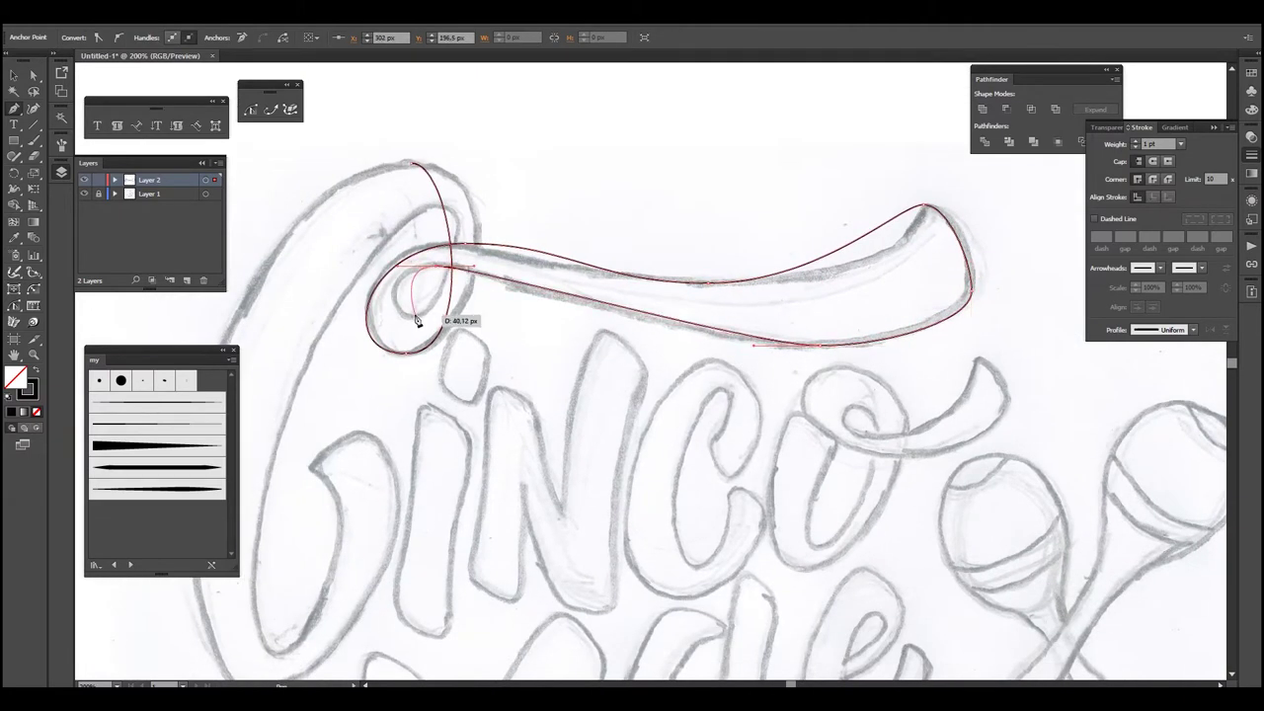
left_click_drag(432, 205, 491, 205)
Place the C's inner-edge anchors and close the outline at its top.
scroll(386, 367, "down", 5)
key("ctrl+minus")
left_click_drag(474, 451, 555, 450)
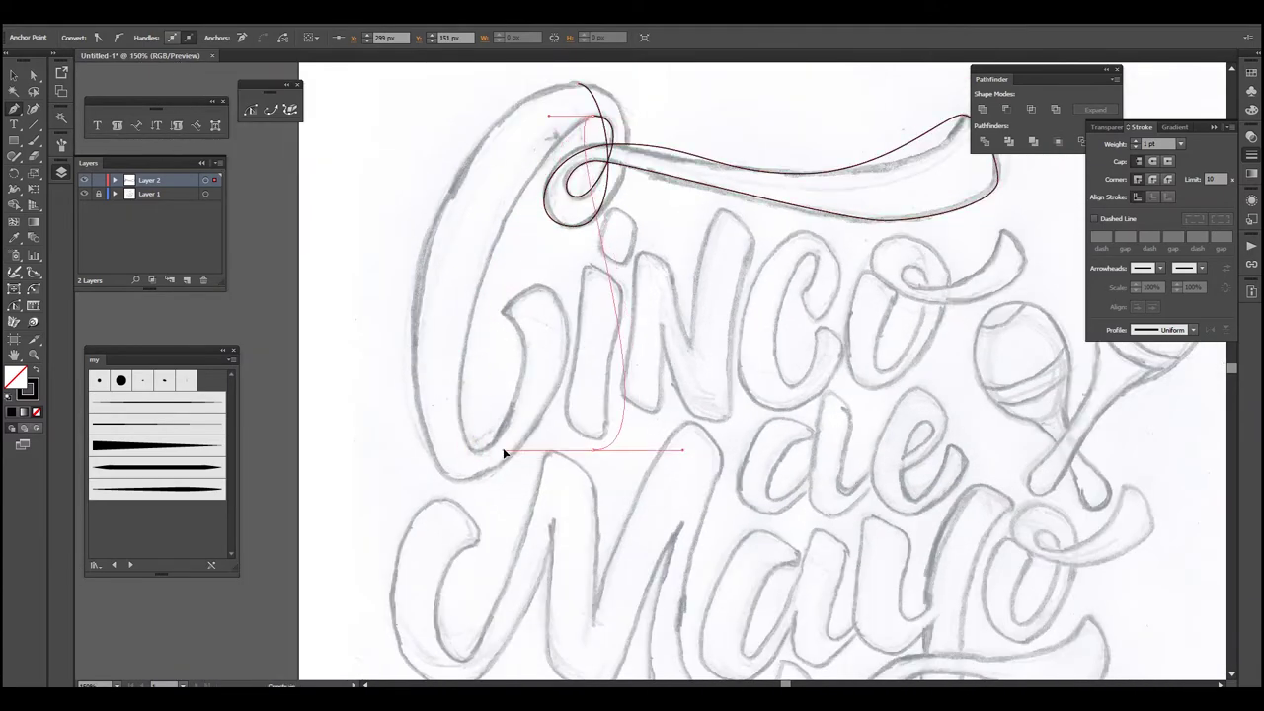
left_click(502, 300)
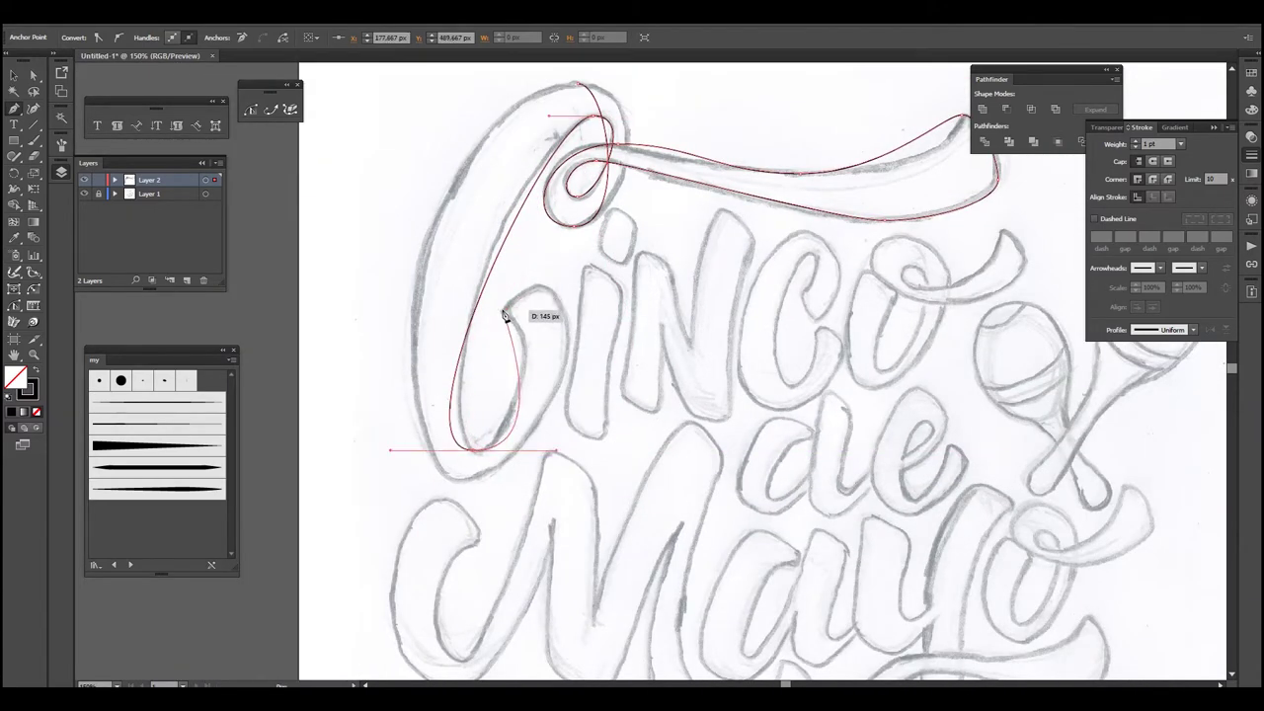
left_click_drag(538, 288, 560, 287)
left_click_drag(518, 452, 352, 494)
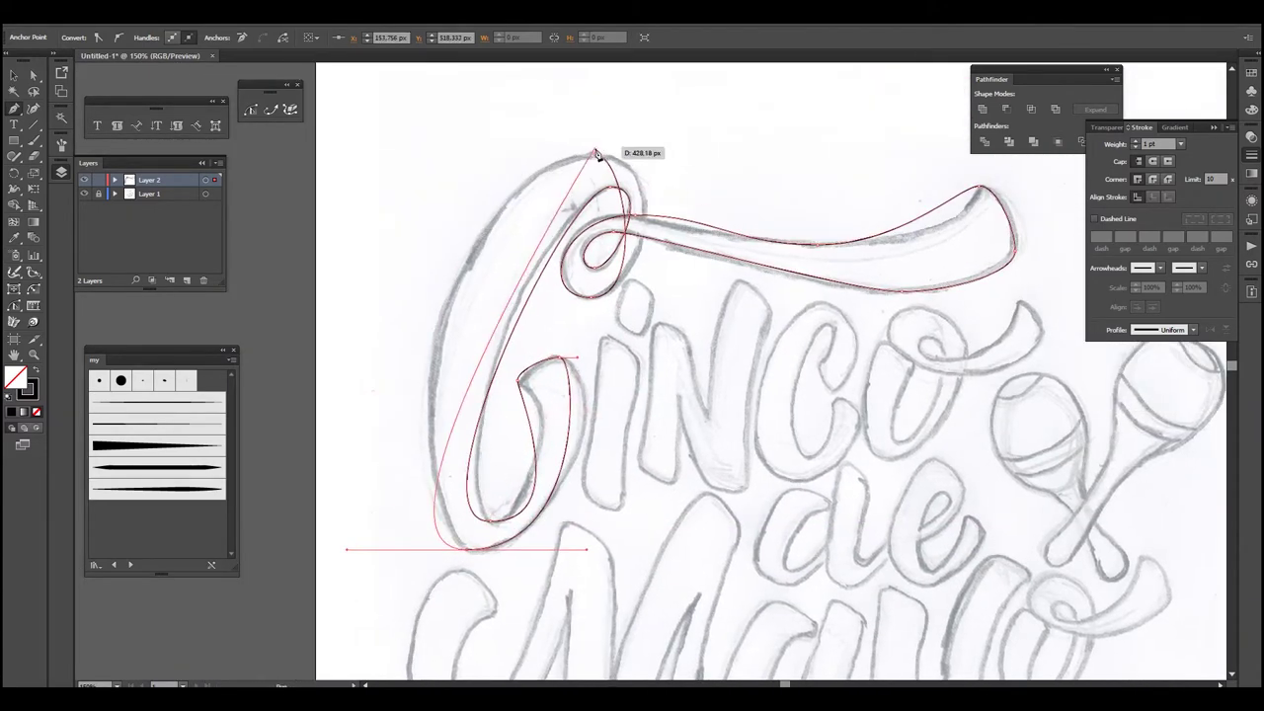
left_click_drag(594, 150, 720, 155)
Reshape the C's outer, bottom and inner curves to match the sketch.
mouse_move(427, 549)
left_mouse_down()
mouse_move(411, 543)
mouse_move(521, 533)
mouse_move(403, 536)
left_mouse_up()
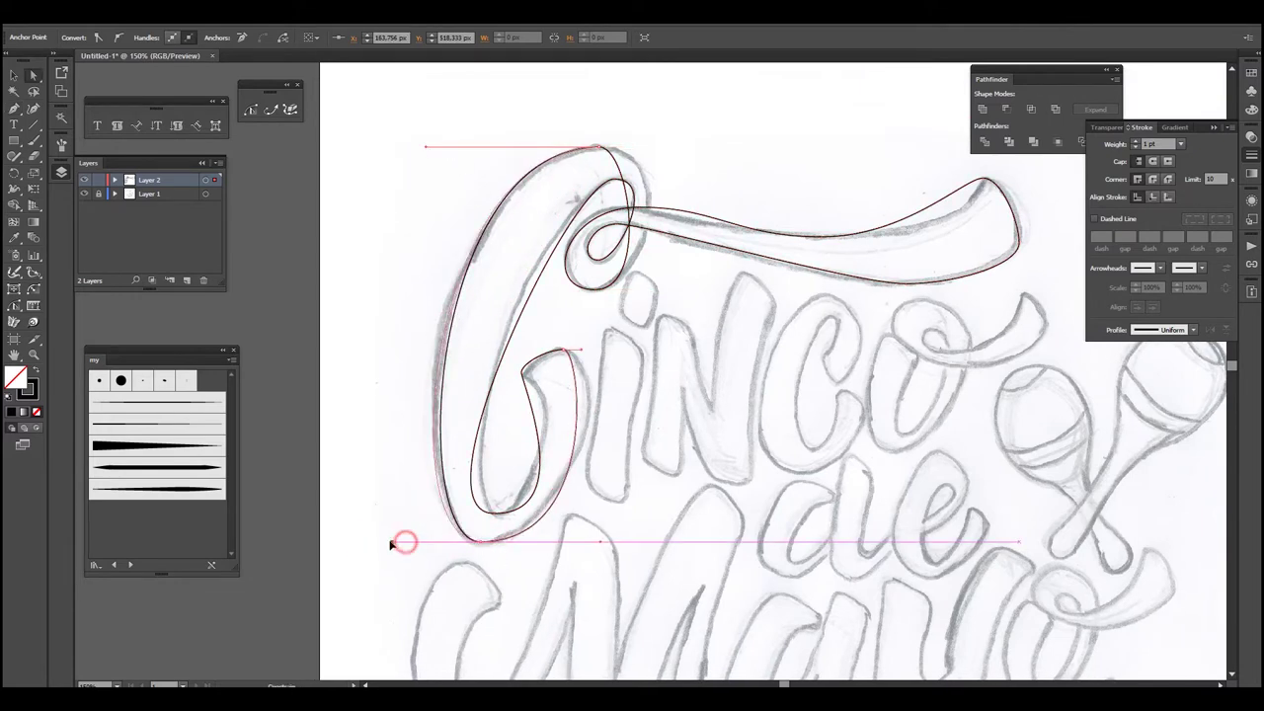
left_click_drag(425, 148, 457, 201)
left_click_drag(411, 559, 378, 547)
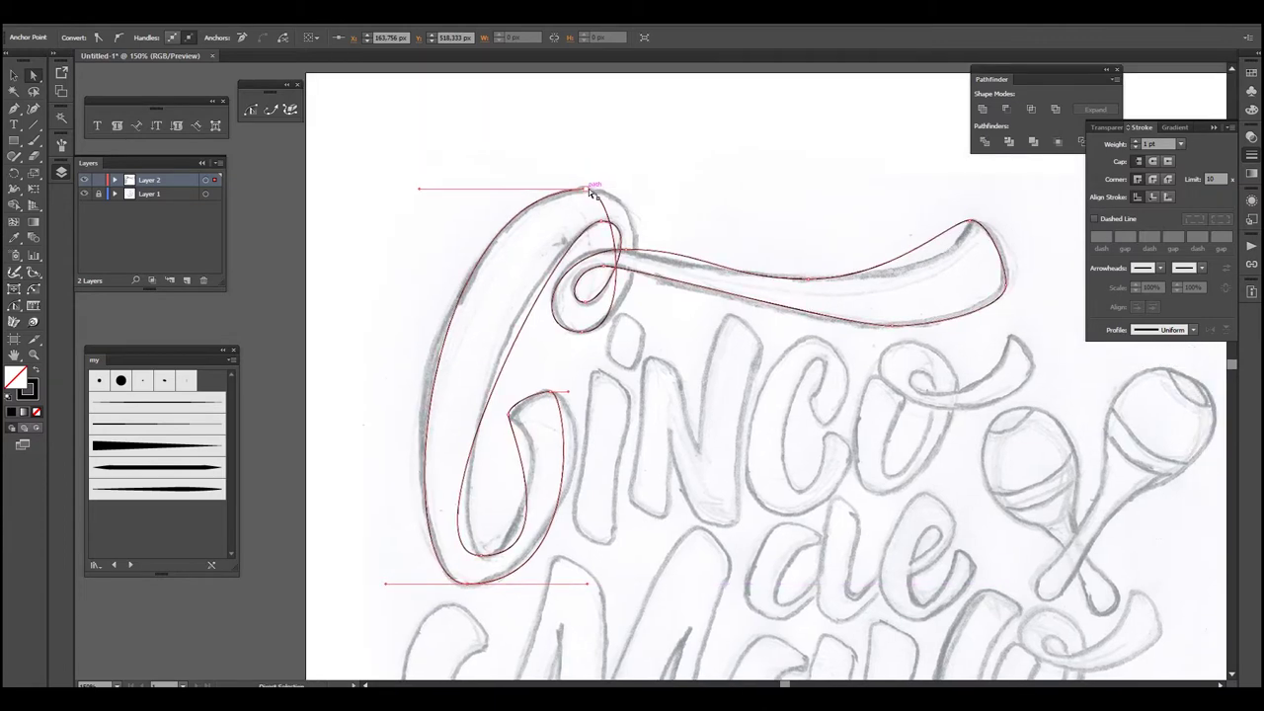
left_click_drag(588, 189, 654, 191)
key("ctrl+plus")
left_click_drag(649, 268, 595, 209)
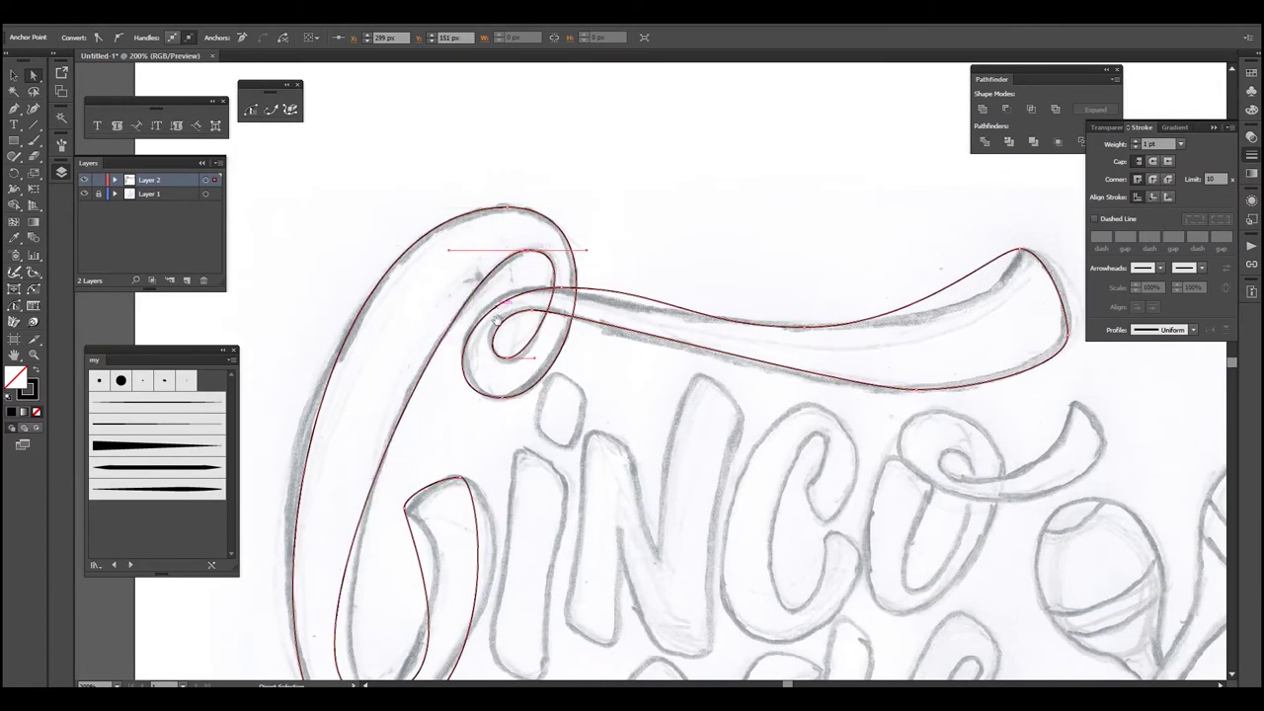
left_click_drag(484, 649, 434, 523)
mouse_move(314, 538)
left_mouse_down()
mouse_move(410, 493)
mouse_move(373, 584)
left_mouse_up()
left_click_drag(495, 433, 497, 390)
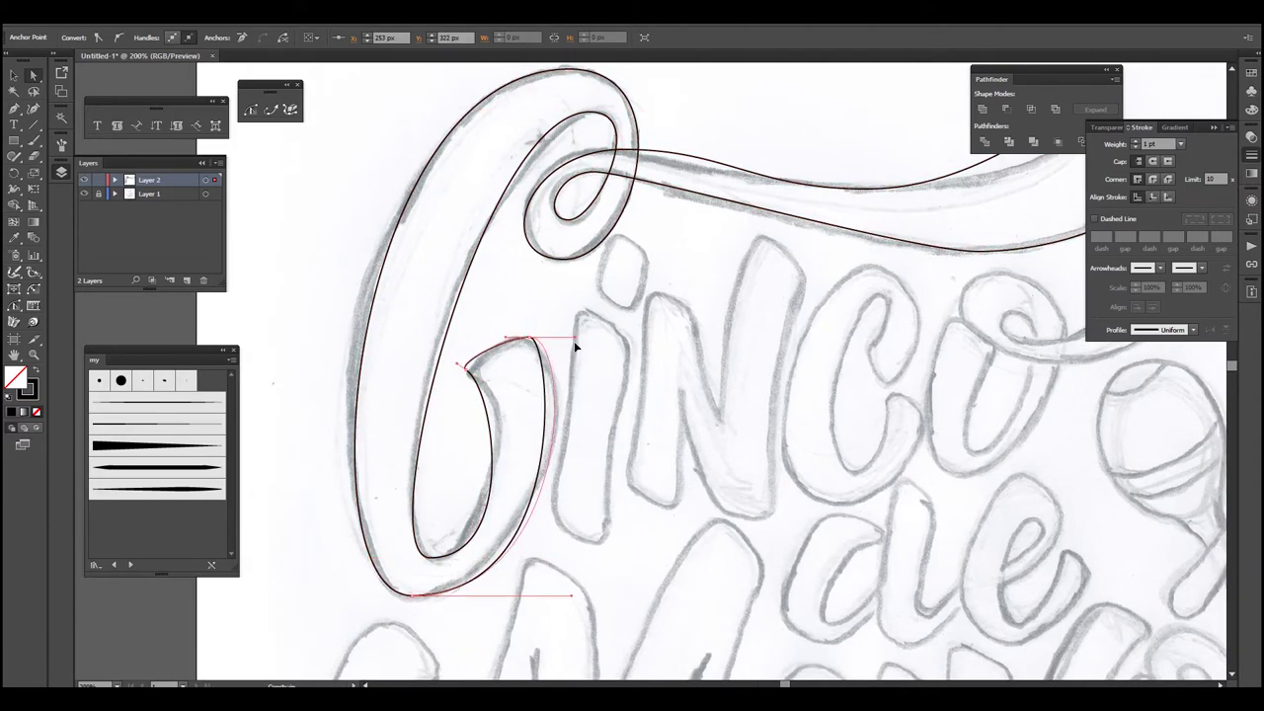
Adjust the swash's lower edge and right-side anchors to fit the sketch.
left_click_drag(567, 564, 576, 518)
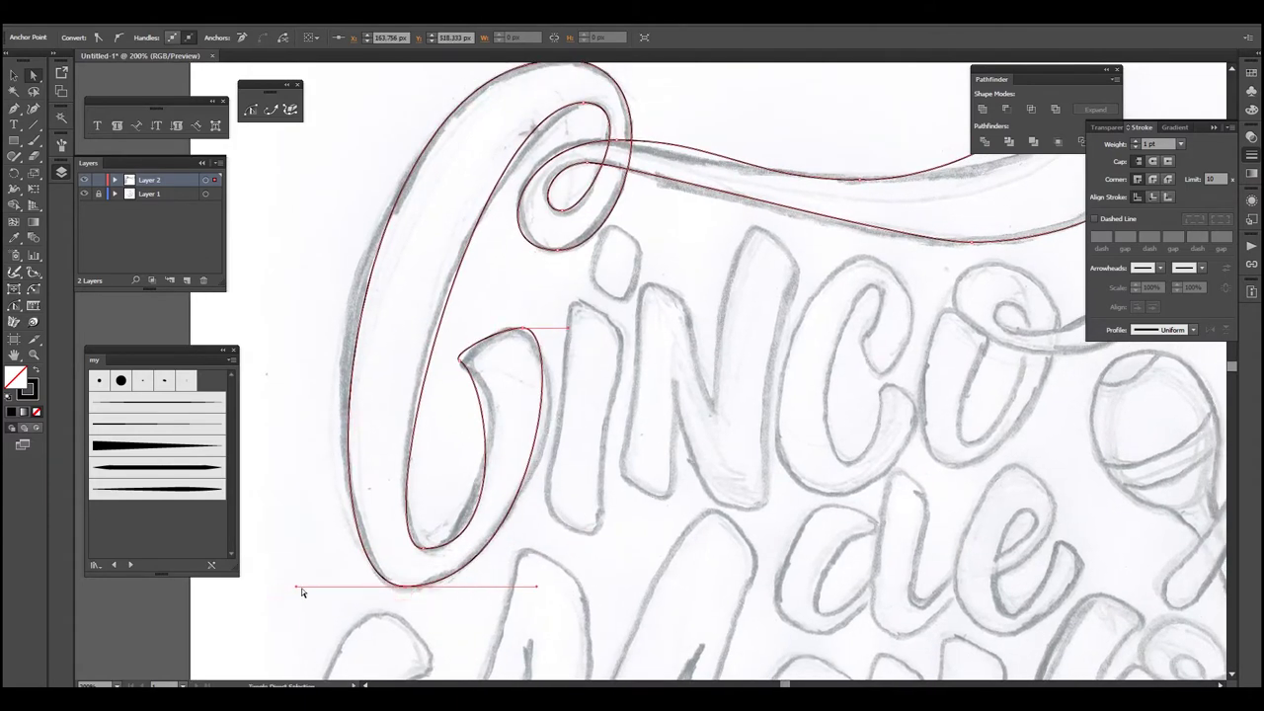
left_click_drag(409, 474, 187, 597)
left_click(390, 258)
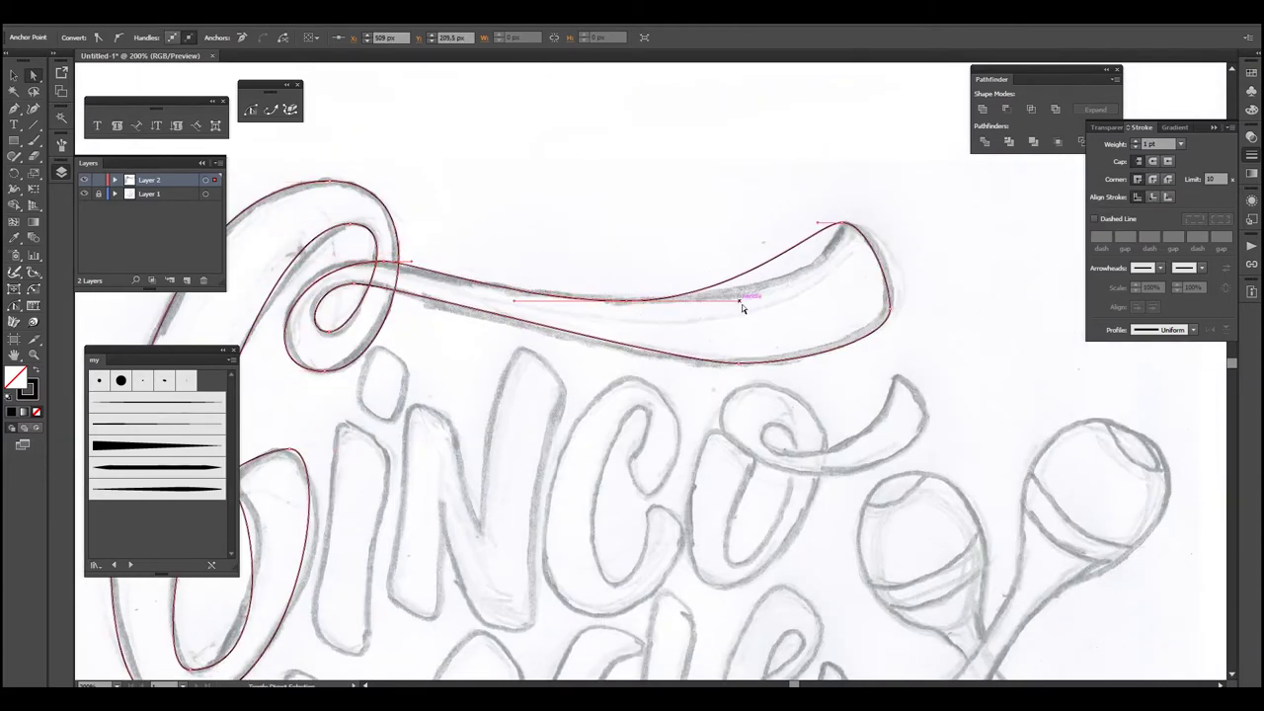
left_click_drag(902, 312, 896, 299)
left_click(895, 299)
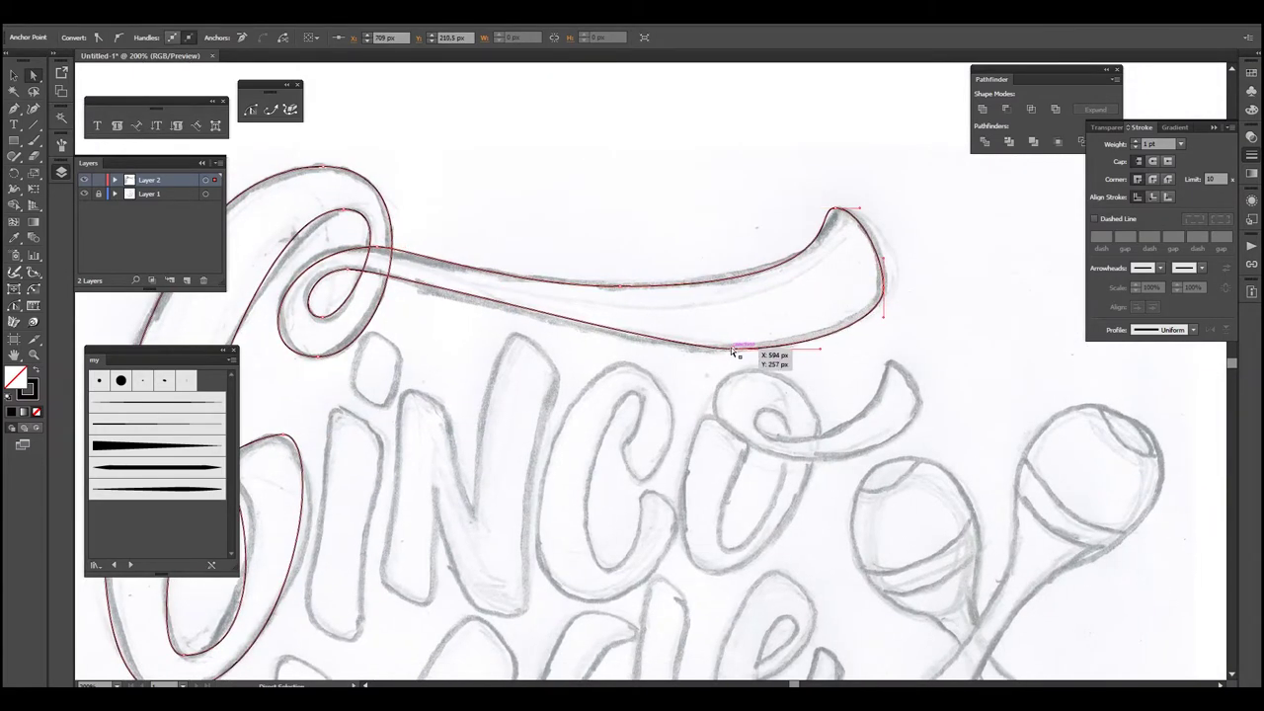
left_click(475, 355)
Reshape the inner curve of the C's loop to follow the sketch.
left_click_drag(440, 276, 539, 322)
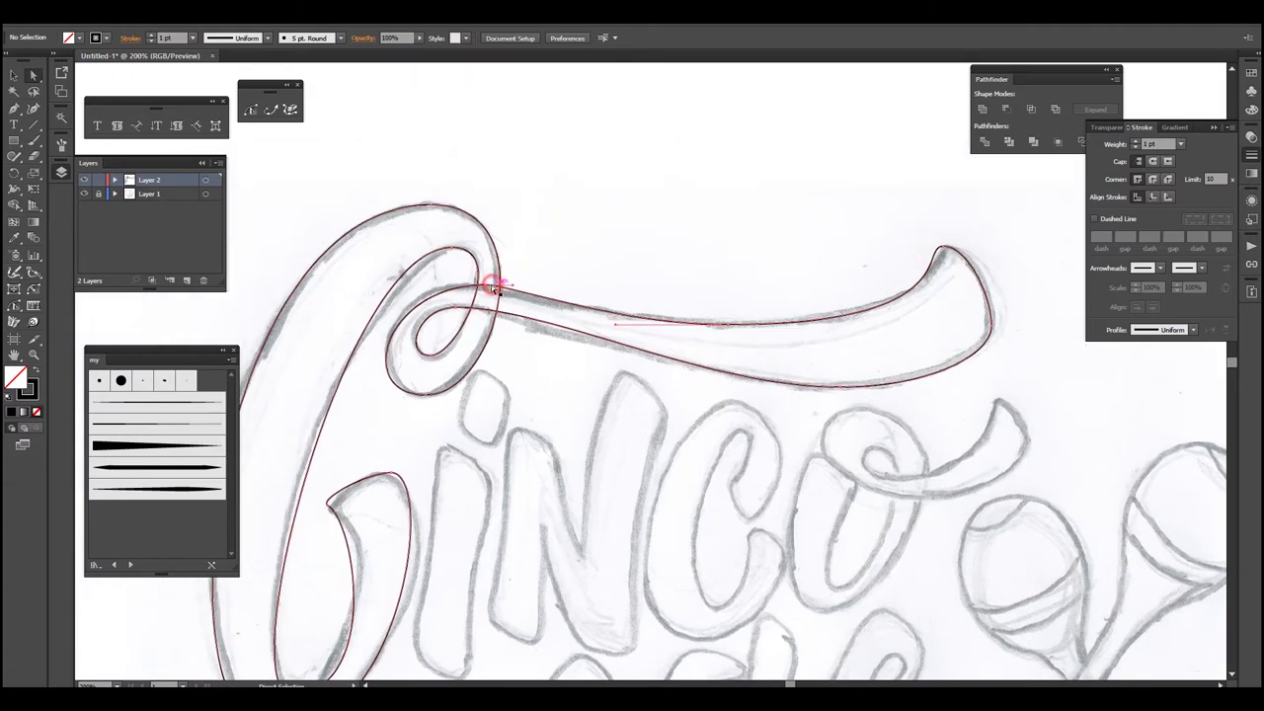
left_click(514, 285)
left_click_drag(383, 286, 370, 287)
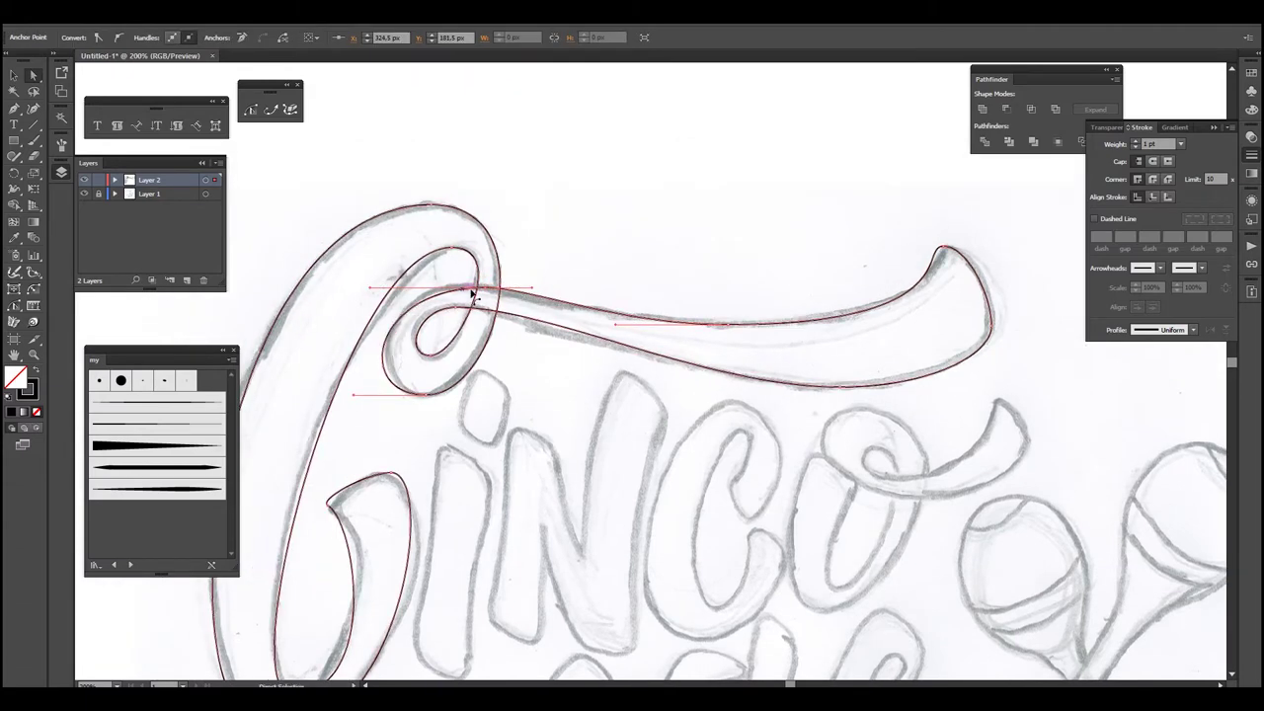
left_click(547, 356)
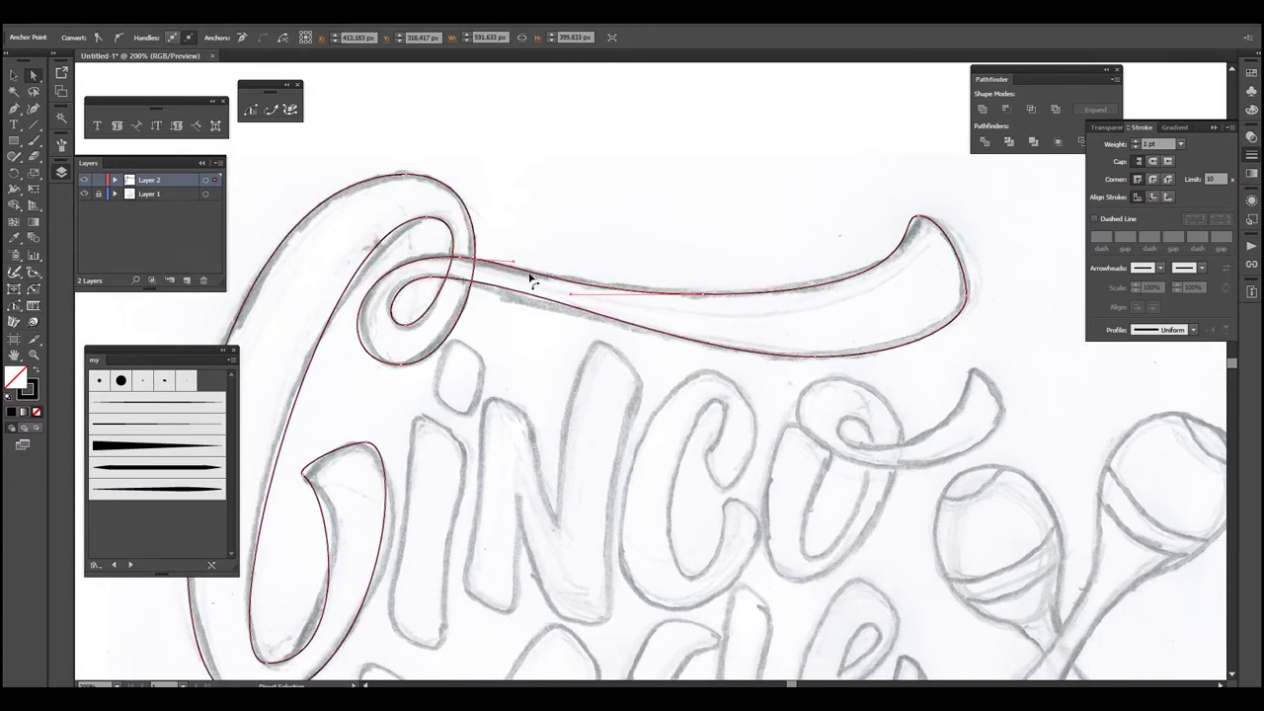
left_click_drag(522, 367, 486, 293)
key("Tab")
key("ctrl+plus")
Trace closed outlines for the i's dot and the i's stem.
left_click_drag(558, 245, 642, 304)
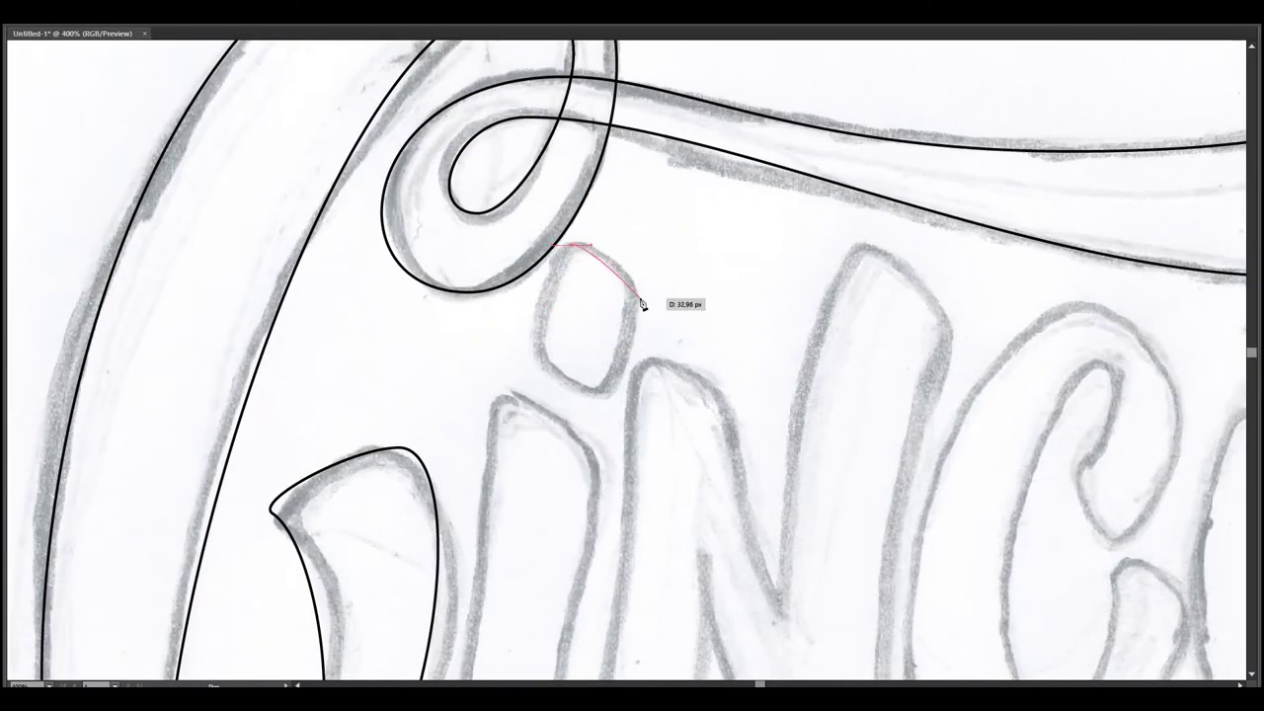
left_click(573, 339, "ctrl")
left_click_drag(528, 418, 514, 246)
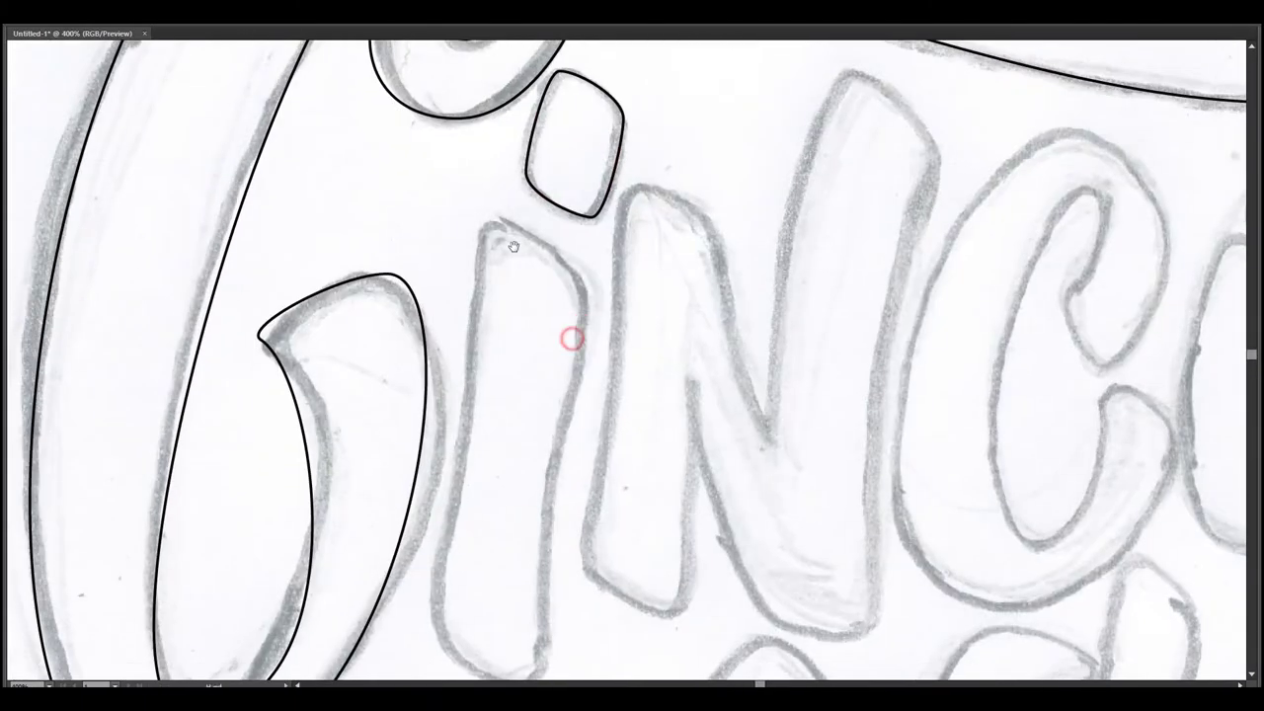
left_click(586, 300)
scroll(579, 409, "down", 4)
scroll(579, 409, "down", 1)
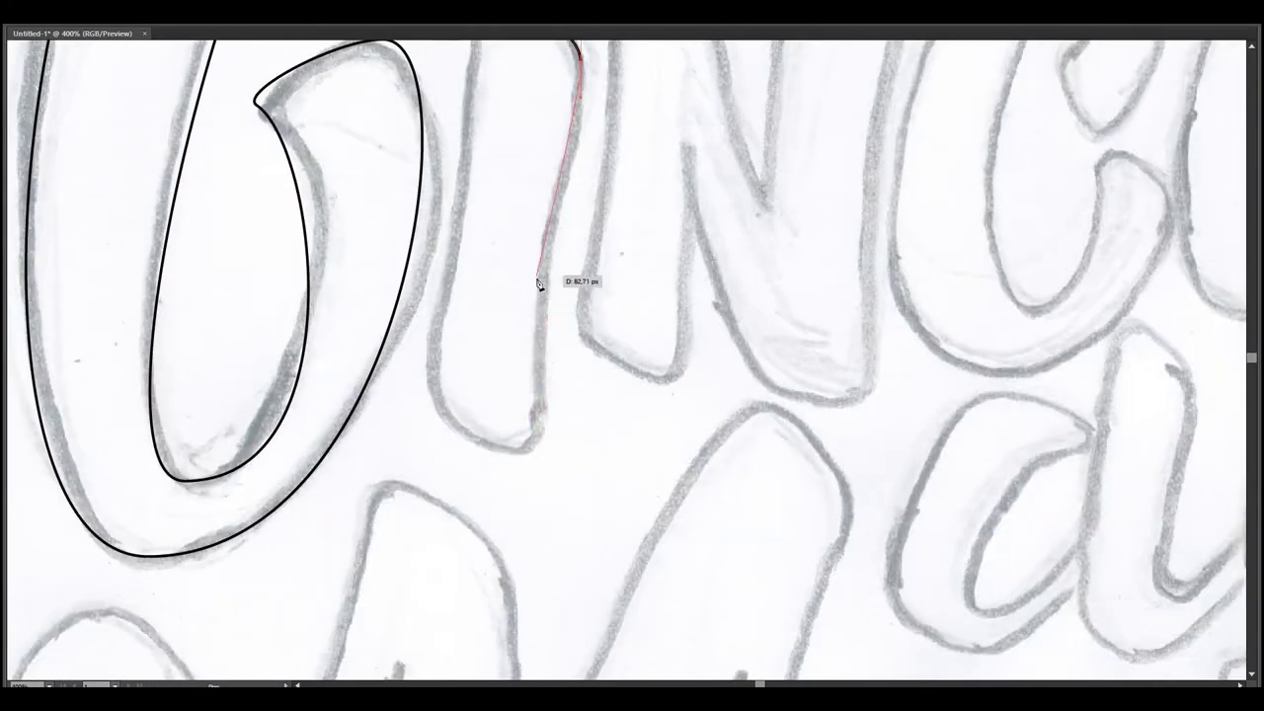
scroll(424, 326, "up", 3)
left_click(523, 199)
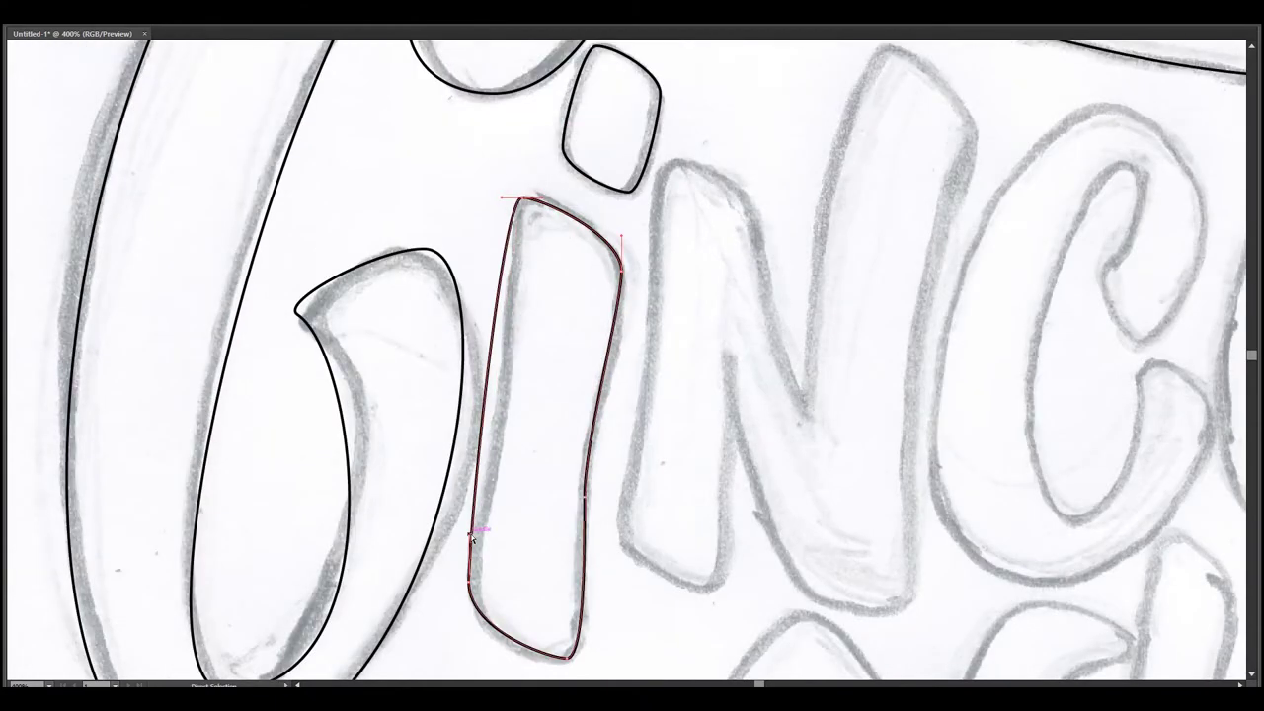
left_click(503, 464, "ctrl")
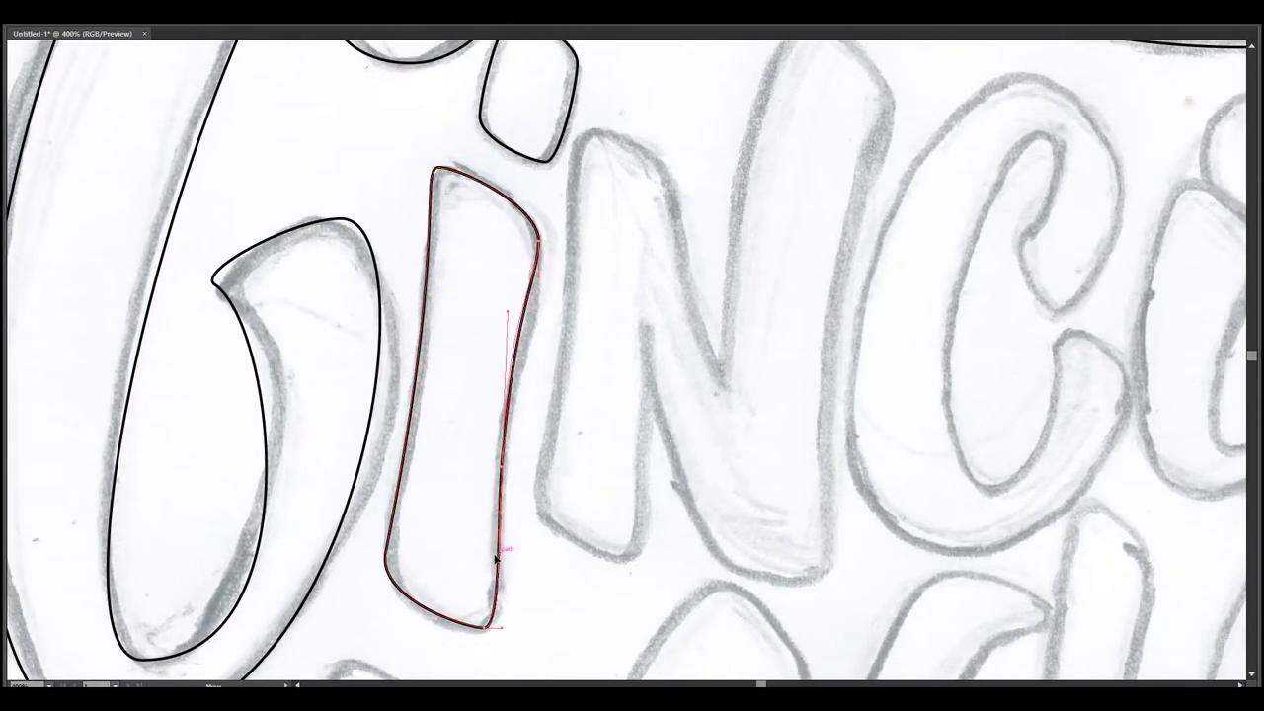
left_click(531, 448)
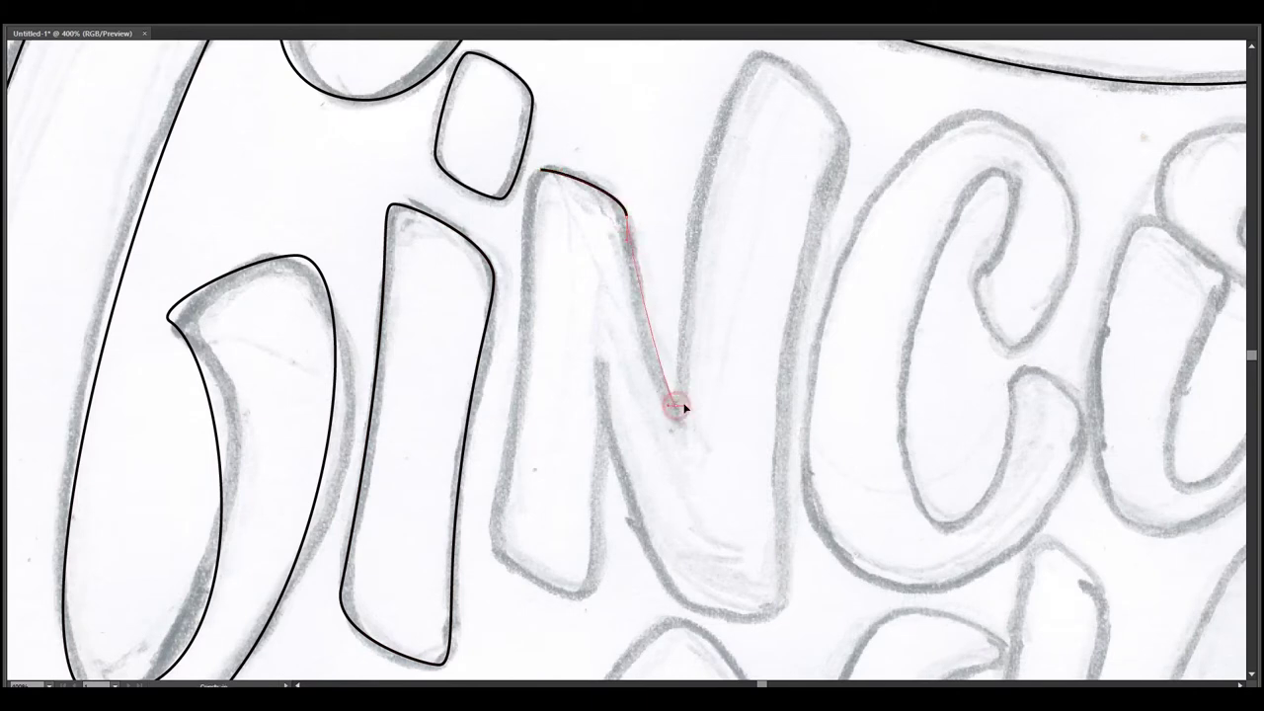
Trace the N as one closed outline along its strokes and diagonal.
scroll(681, 406, "down", 1)
left_click(724, 231)
scroll(813, 329, "down", 3)
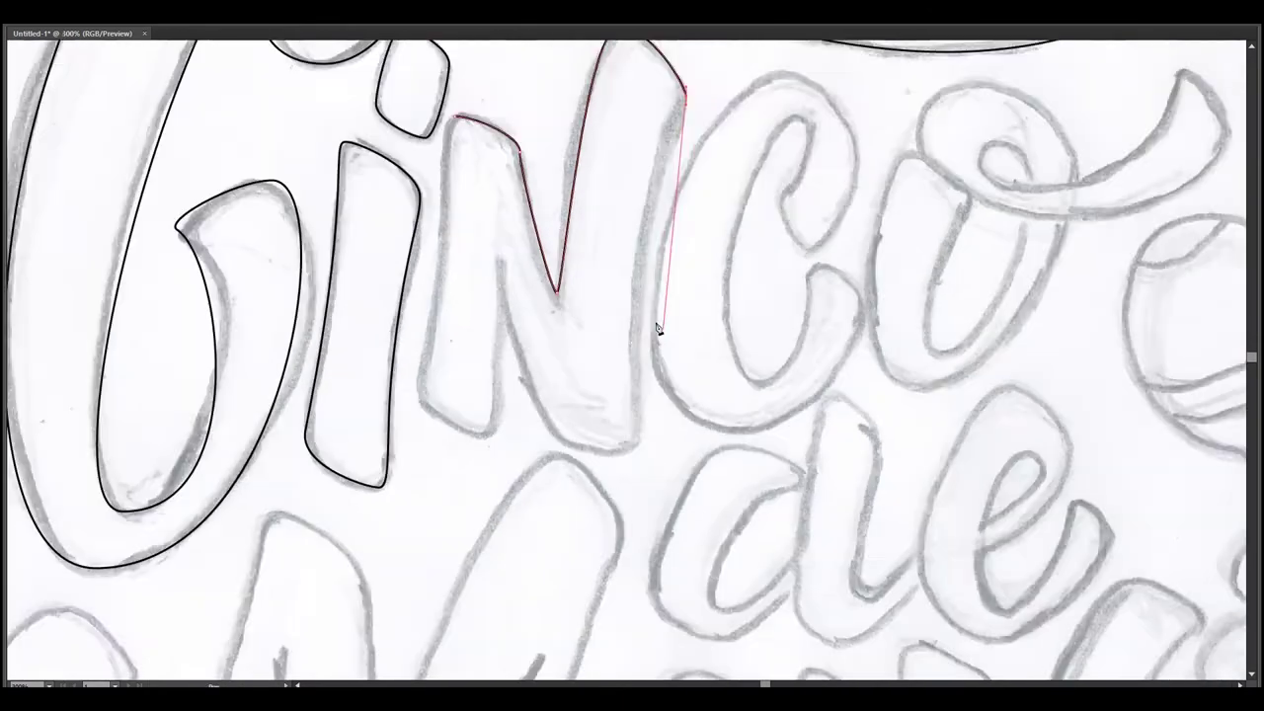
left_click(637, 441)
scroll(647, 441, "down", 2)
left_click_drag(563, 387, 491, 351)
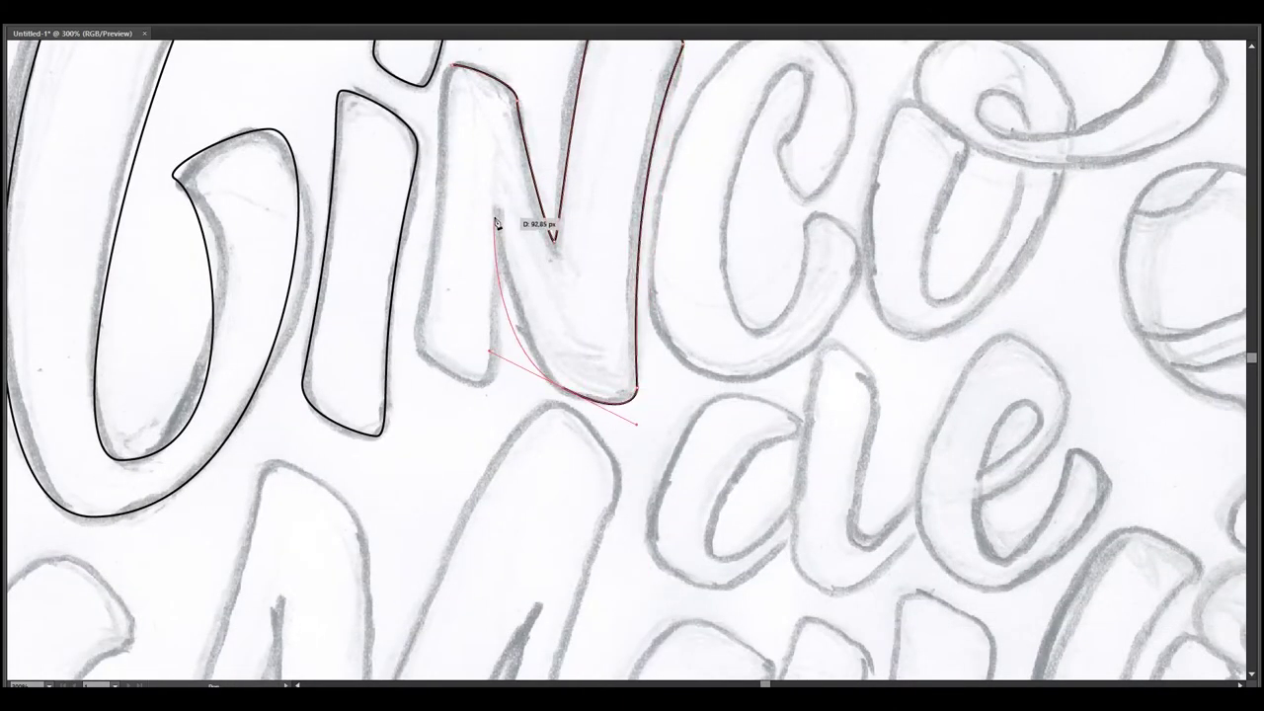
left_click(485, 379)
left_click(417, 329)
scroll(418, 276, "up", 5)
left_click(516, 215)
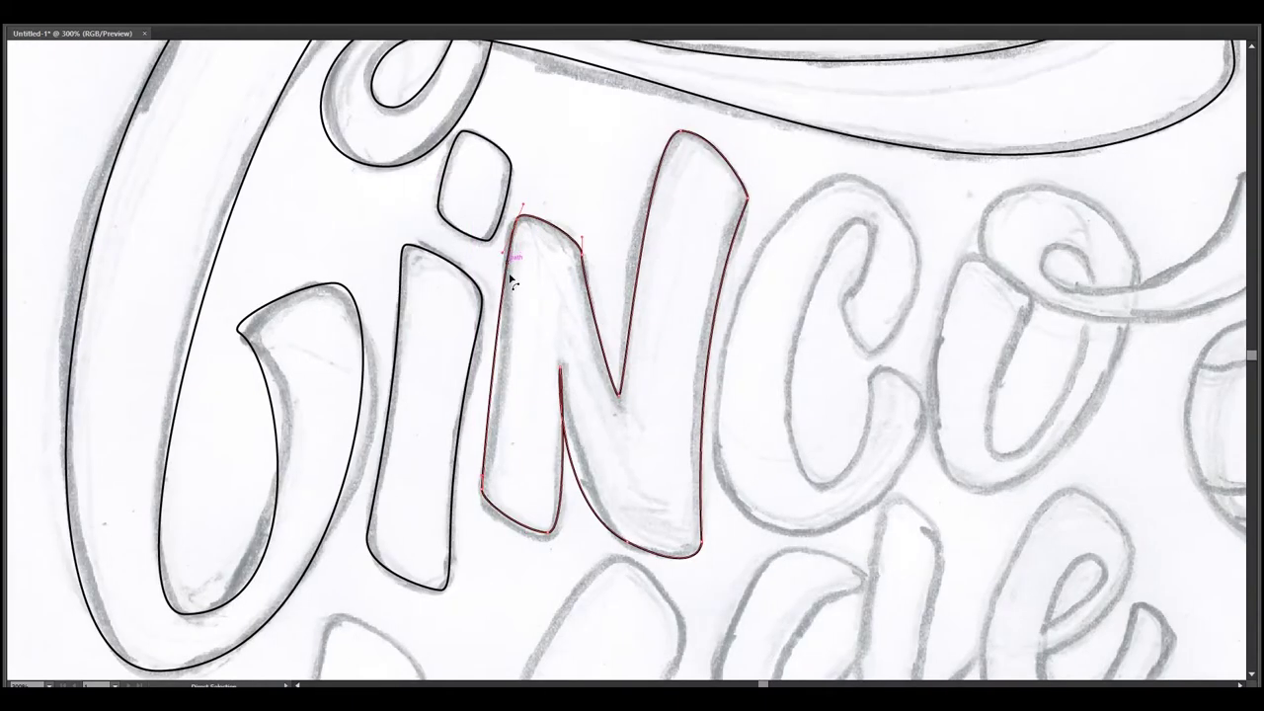
mouse_move(653, 543)
left_mouse_down()
mouse_move(549, 486)
mouse_move(495, 503)
left_mouse_up()
left_click(612, 197)
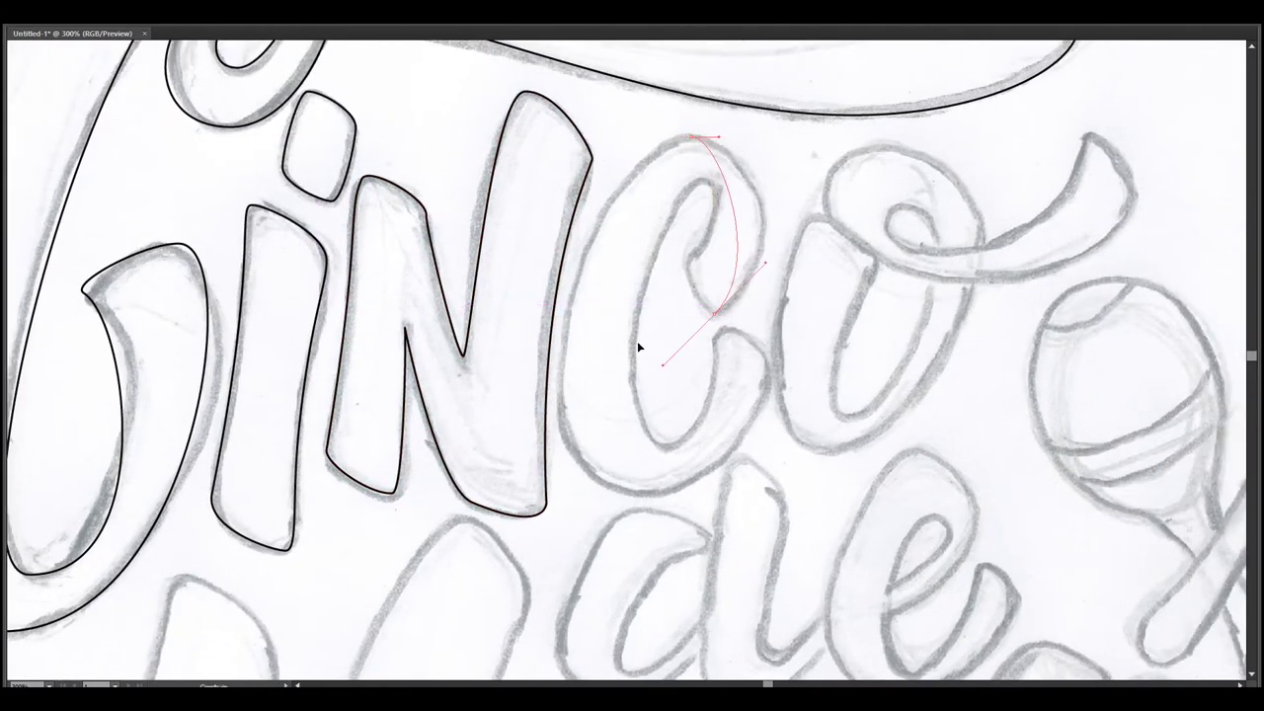
Finish the c outline along its inner bottom, outer side and terminal, closing it.
mouse_move(642, 386)
left_mouse_down()
mouse_move(705, 394)
mouse_move(729, 380)
left_mouse_up()
left_click(689, 272)
left_click(743, 315)
scroll(691, 326, "down", 3)
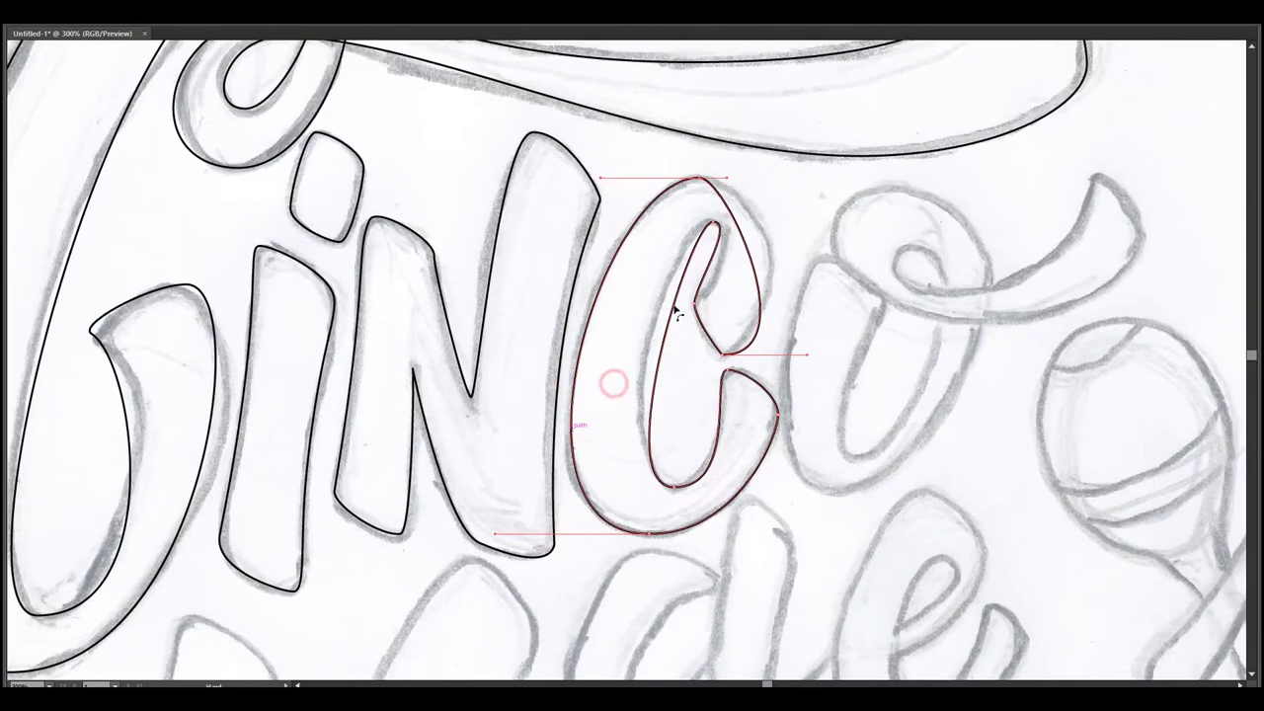
left_click_drag(699, 177, 778, 181)
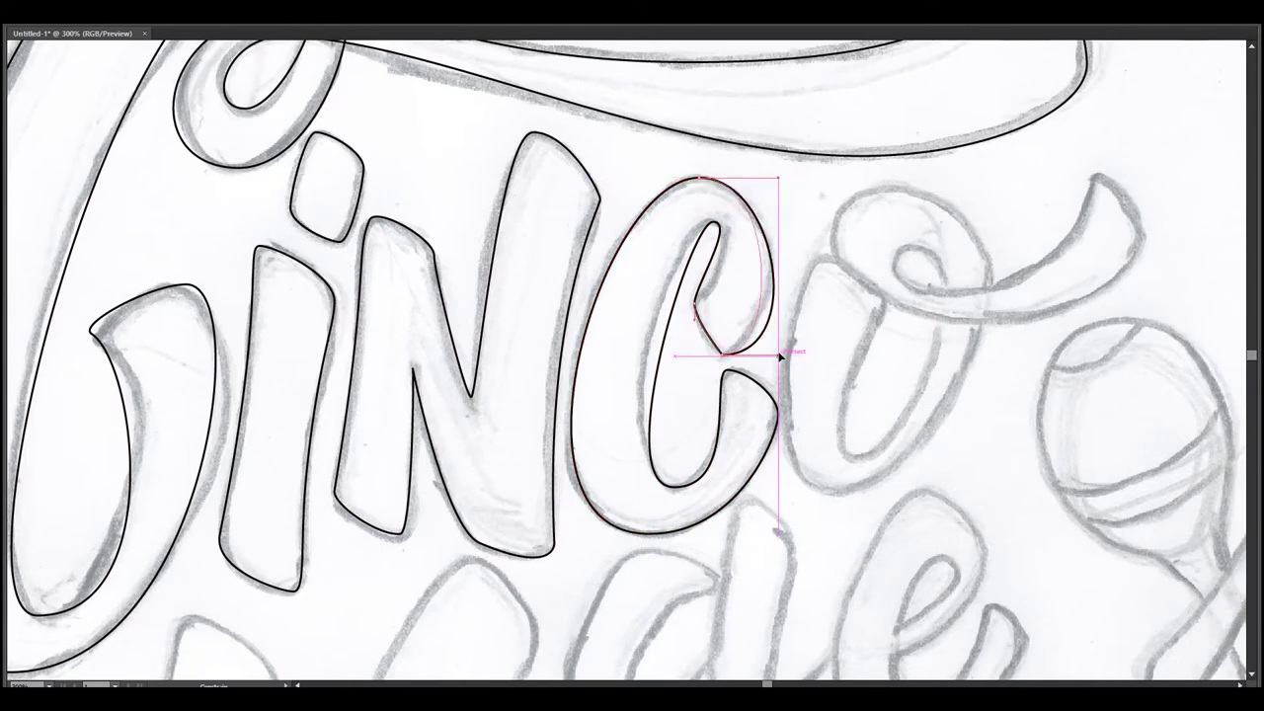
left_click(720, 353)
mouse_move(716, 222)
left_mouse_down()
mouse_move(738, 223)
mouse_move(660, 187)
left_mouse_up()
left_click(784, 242, "ctrl")
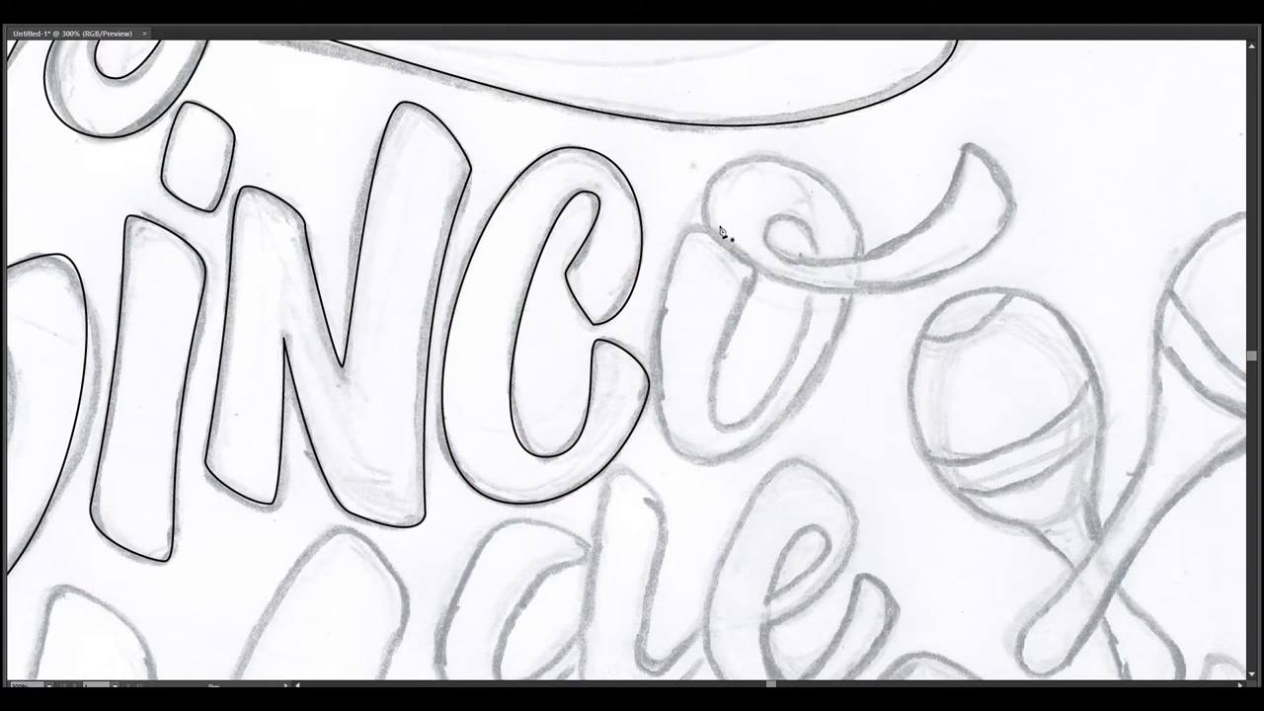
Trace the o with its curling swash as a closed outline.
left_click(754, 279)
left_click_drag(729, 424, 783, 425)
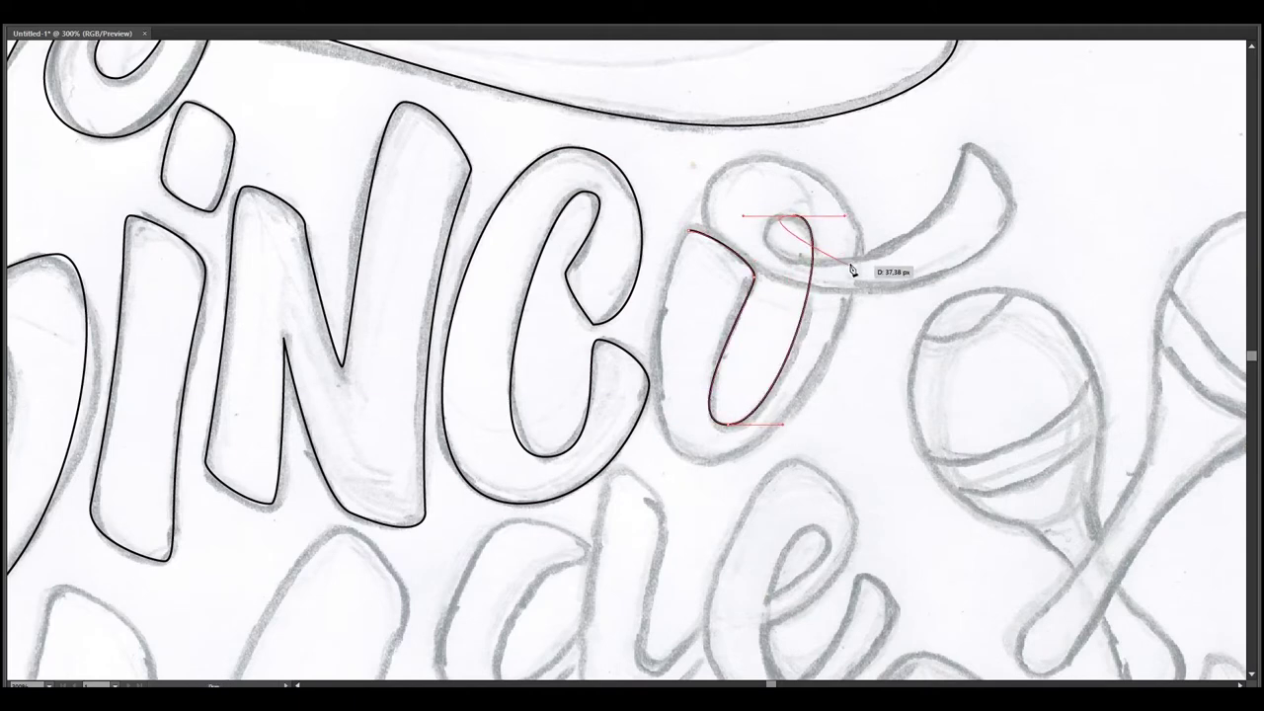
left_click(968, 147)
left_click_drag(1009, 212, 1009, 227)
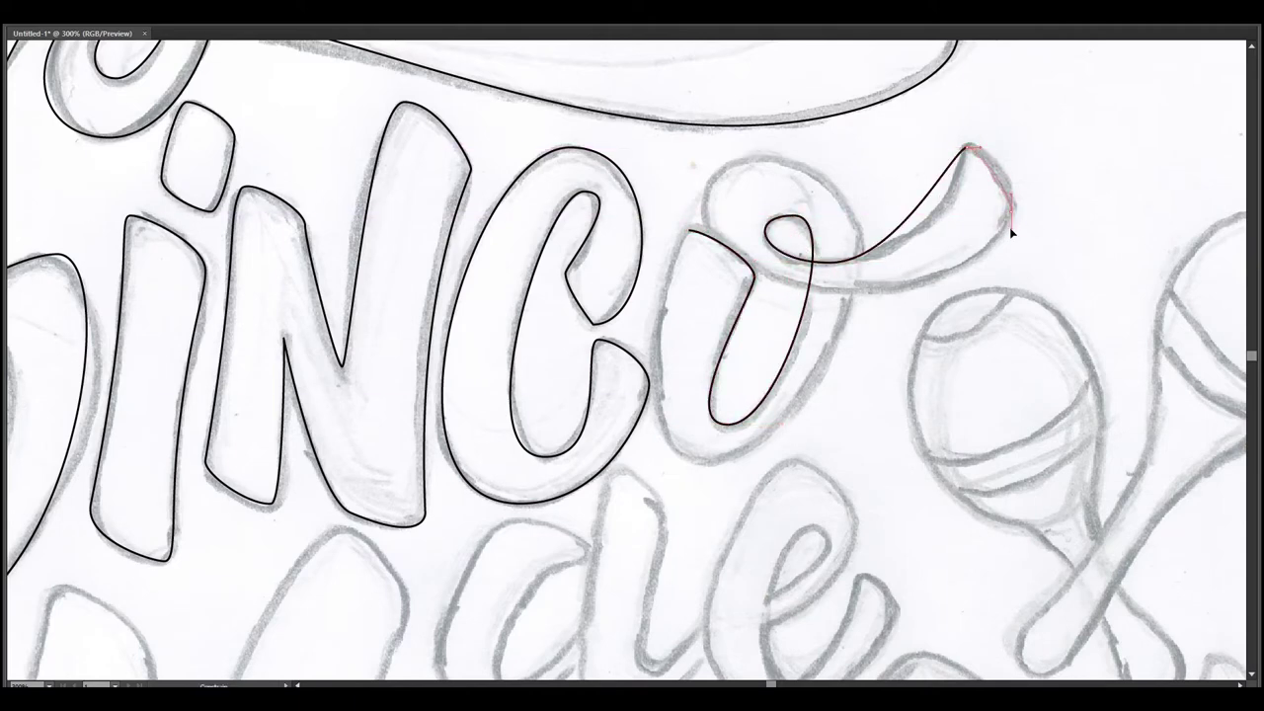
left_click_drag(851, 292, 753, 299)
left_click_drag(772, 158, 860, 155)
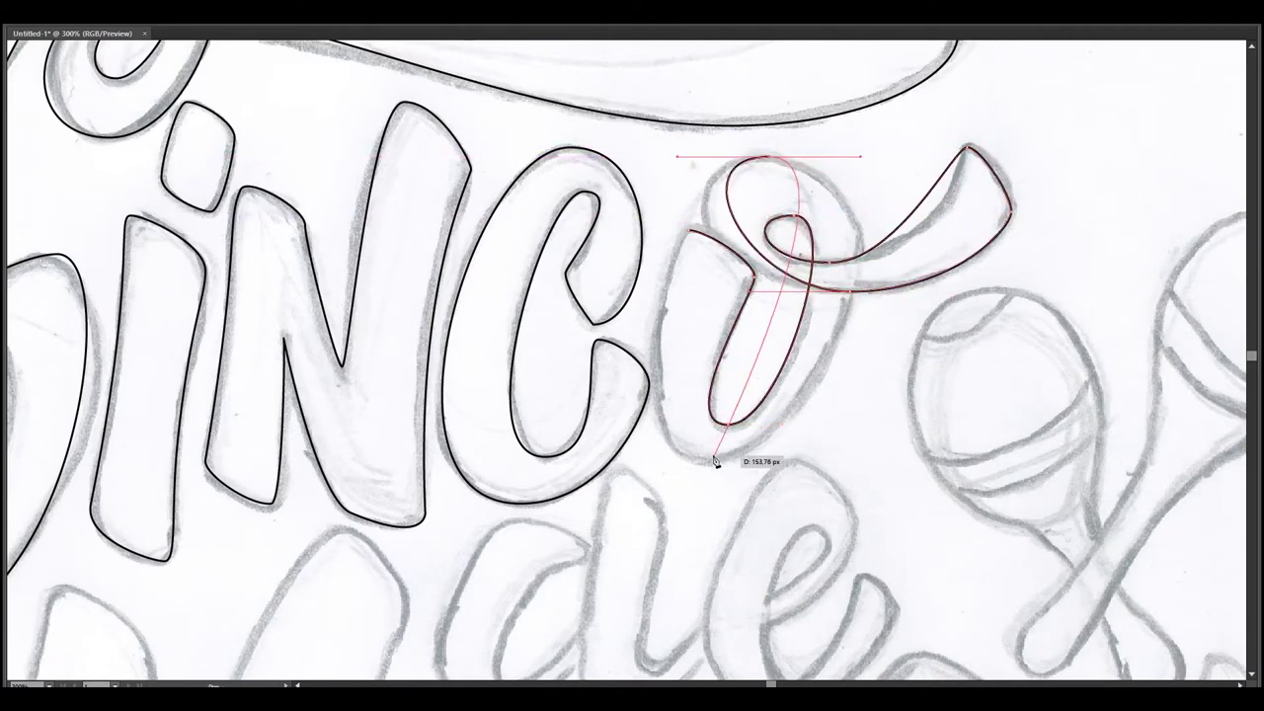
left_click_drag(705, 458, 561, 459)
left_click(696, 232)
Reshape the o's top, inner loop, bottom and left curves to fit the sketch.
left_click_drag(732, 465, 711, 459)
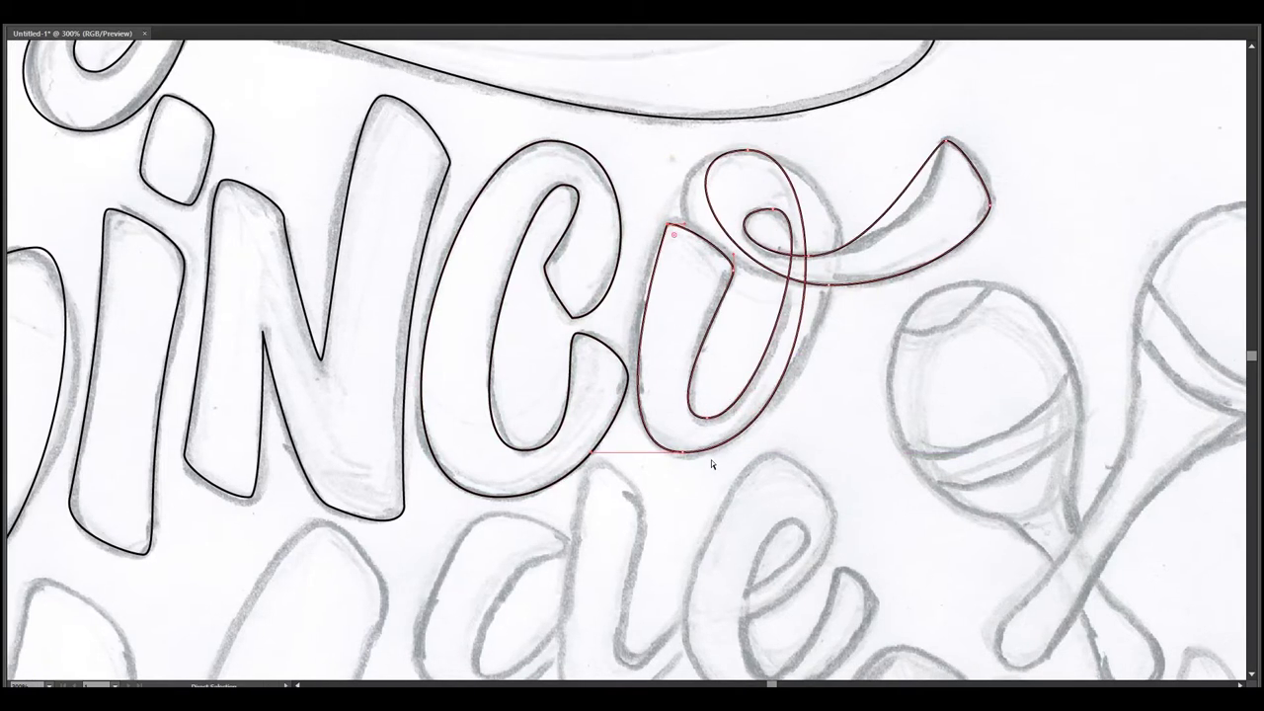
left_click_drag(873, 155, 903, 150)
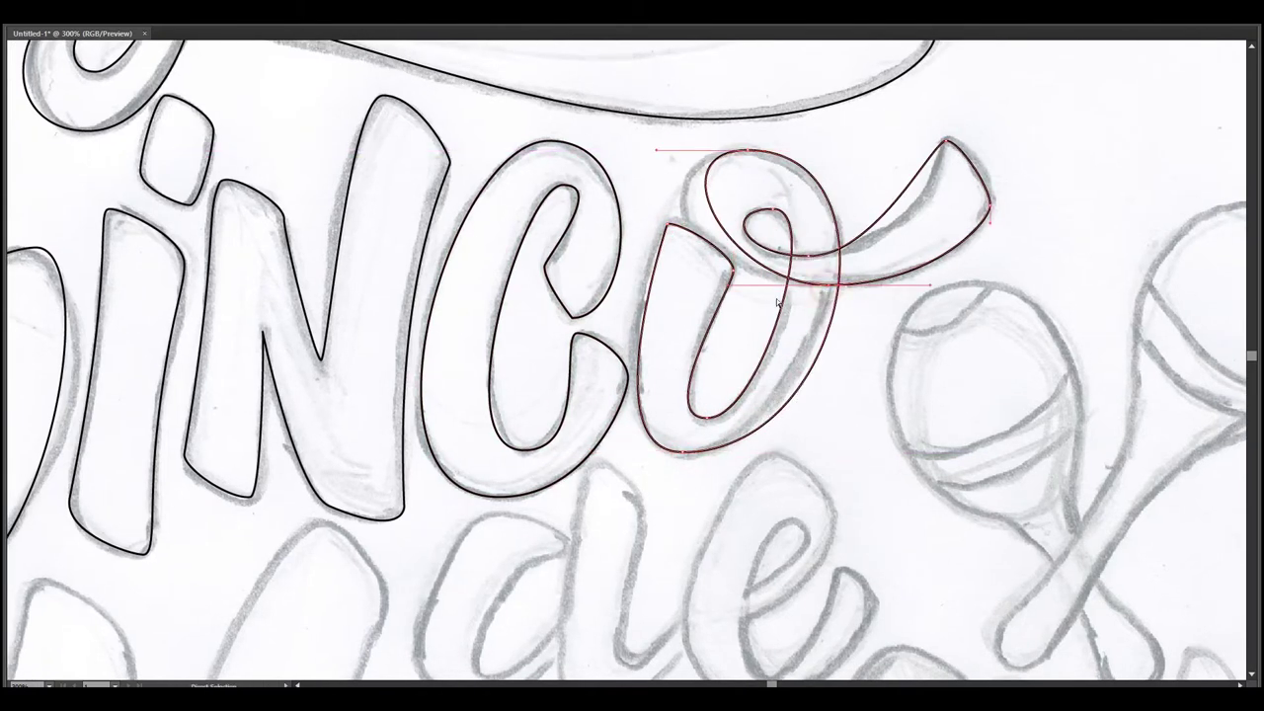
left_click_drag(777, 301, 731, 315)
mouse_move(770, 219)
left_mouse_down()
mouse_move(797, 237)
mouse_move(624, 143)
left_mouse_up()
mouse_move(449, 351)
left_mouse_down()
mouse_move(467, 378)
mouse_move(553, 373)
left_mouse_up()
left_click_drag(445, 144, 458, 145)
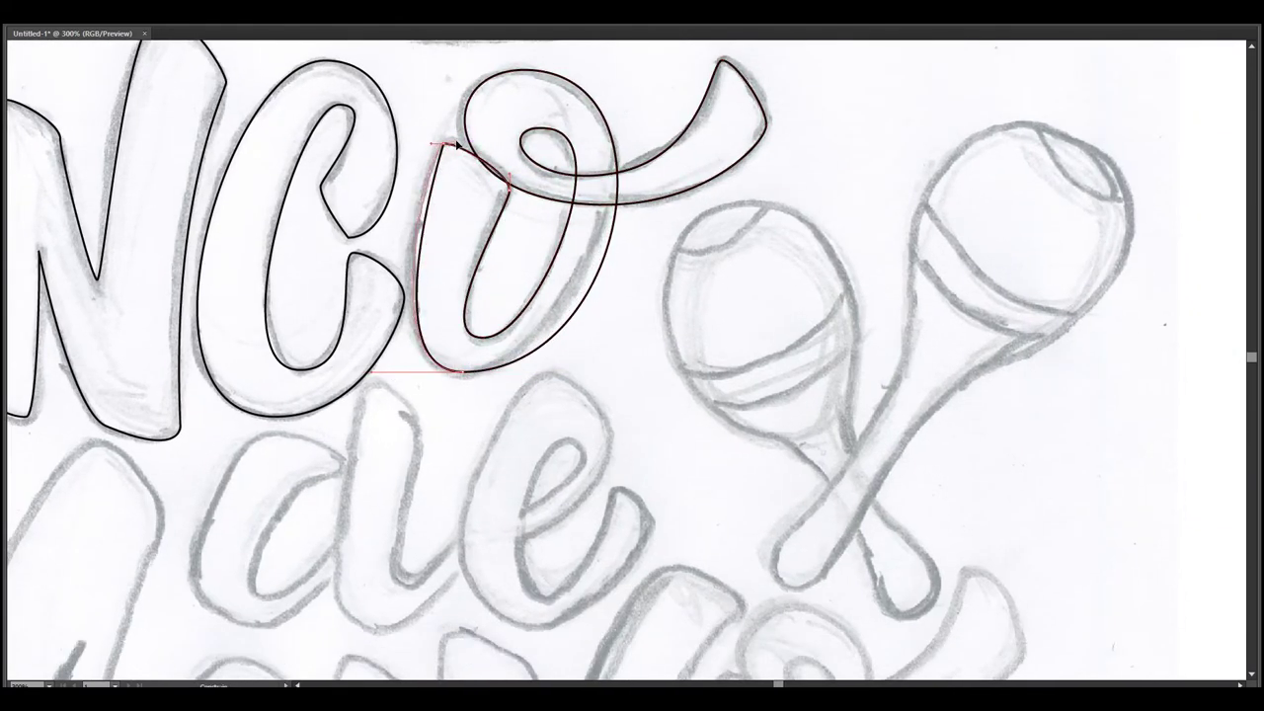
left_click(476, 284)
left_click_drag(508, 183, 507, 198)
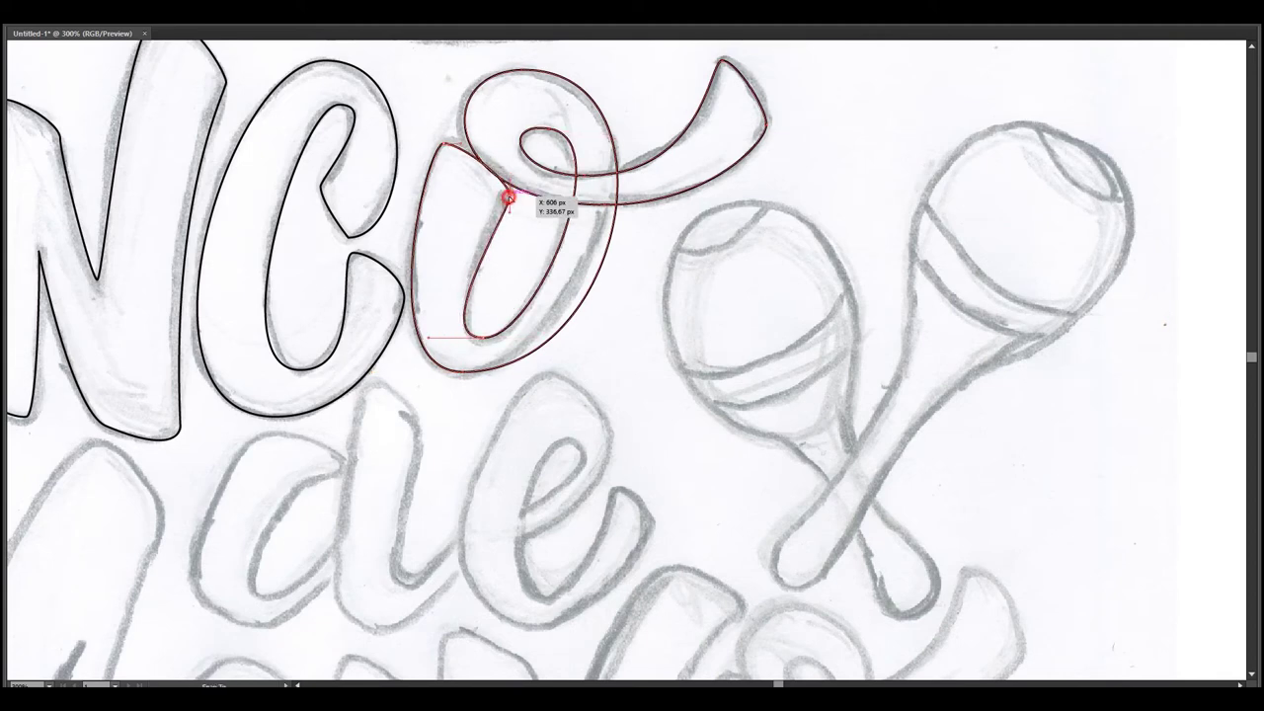
left_click_drag(626, 373, 649, 367)
Trace the d of 'de' as a closed outline around its bowl and stem.
scroll(699, 257, "down", 5)
scroll(699, 256, "left", 8)
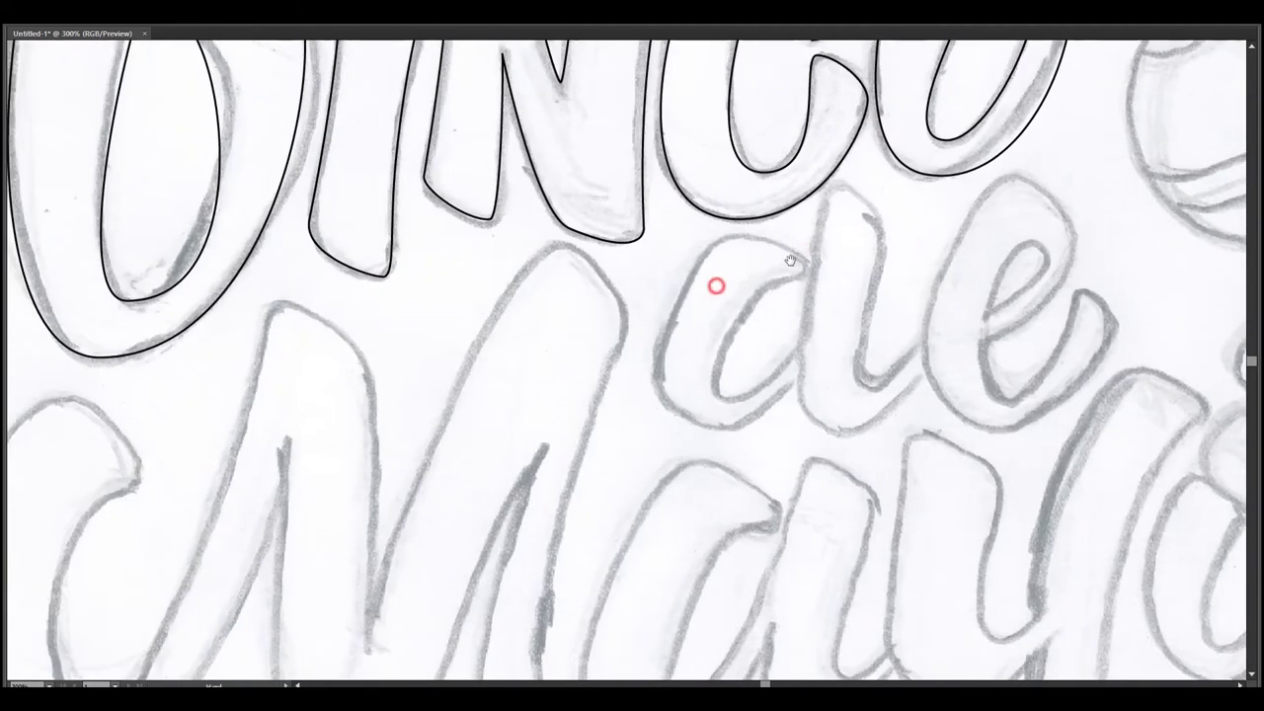
left_click(691, 226)
left_click(766, 255)
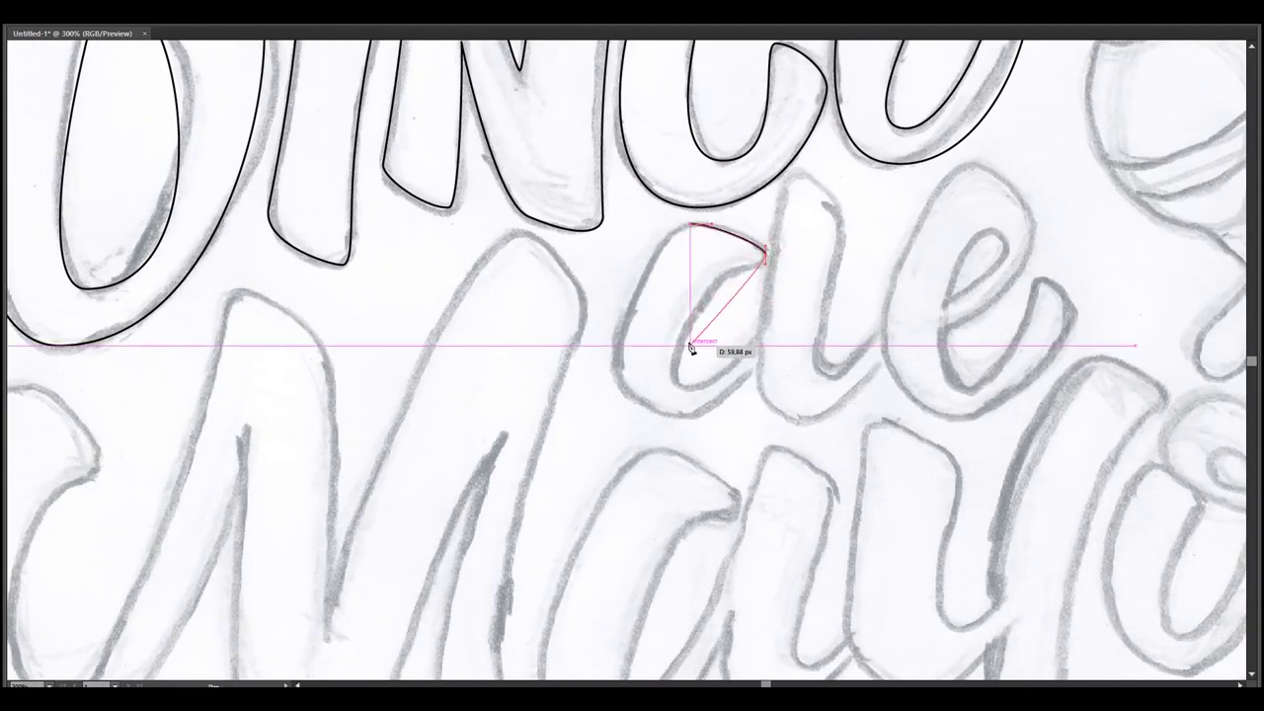
left_click_drag(691, 329, 708, 394)
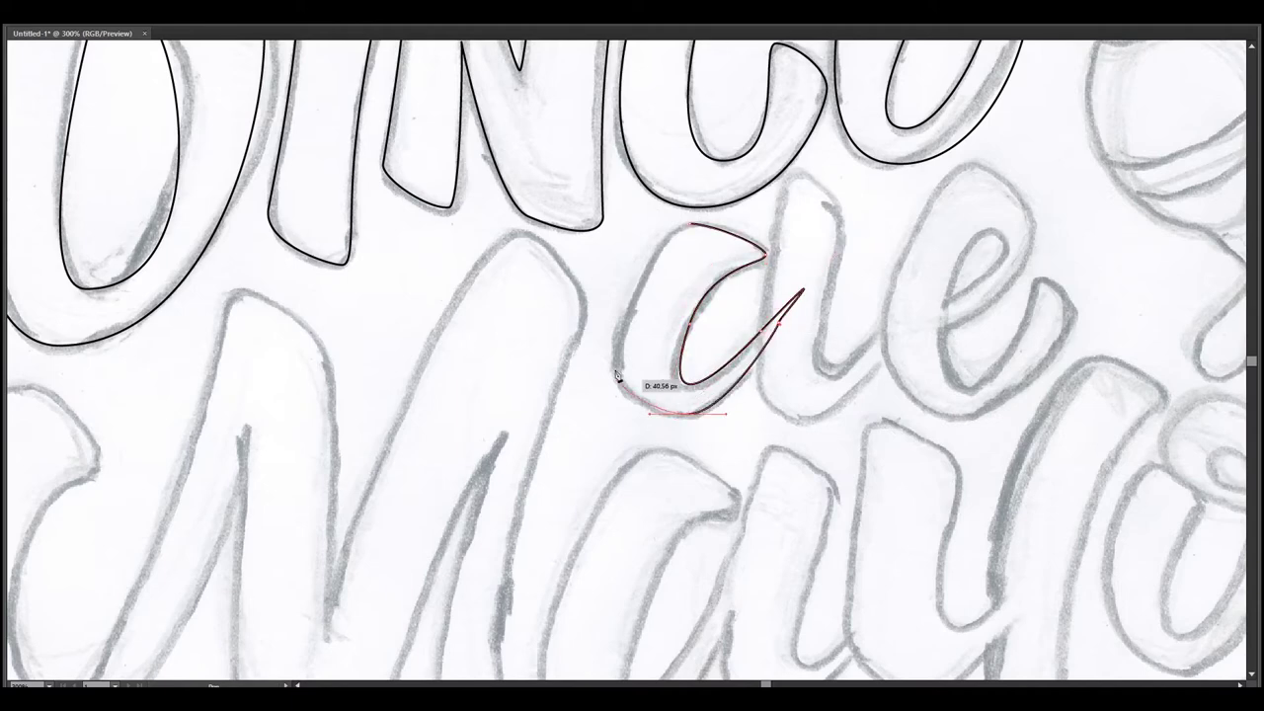
left_click_drag(616, 373, 614, 395)
left_click_drag(691, 225, 691, 229)
scroll(714, 226, "right", 3)
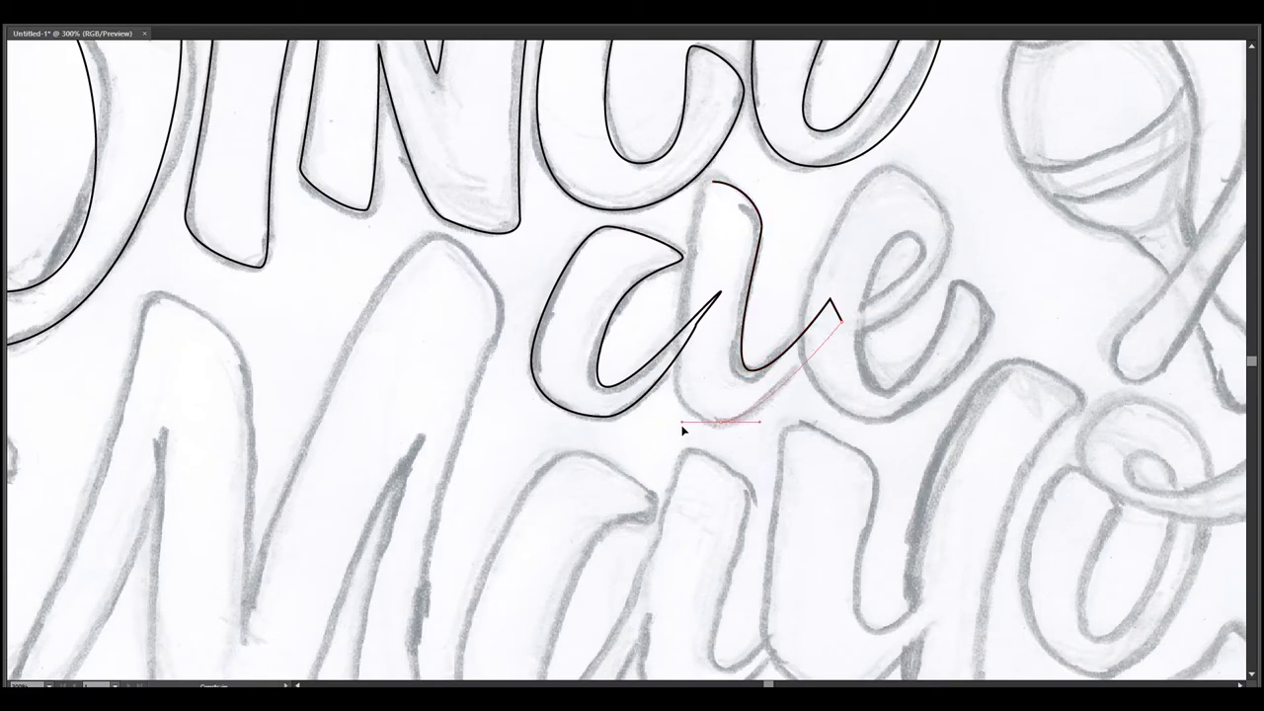
left_click_drag(682, 430, 681, 423)
left_click_drag(718, 185, 718, 188)
Trace the e as a closed outline and adjust its bottom anchor.
scroll(731, 220, "right", 3)
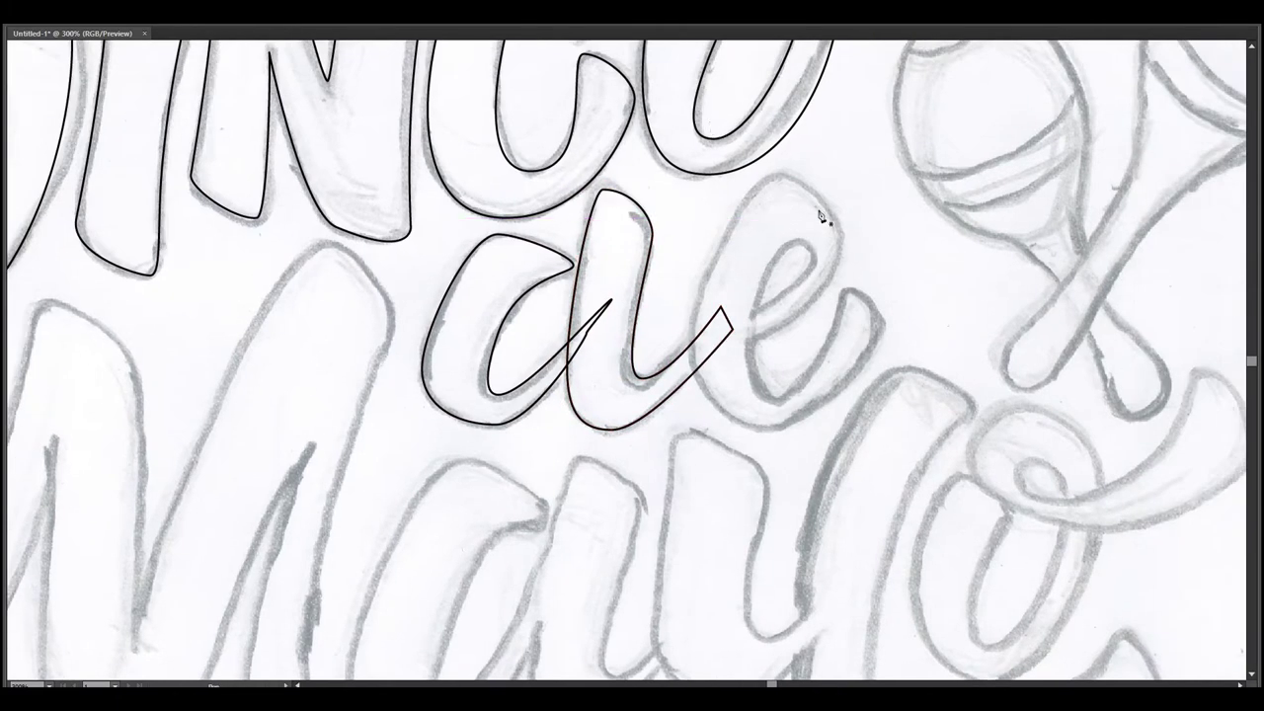
left_click_drag(844, 262, 844, 265)
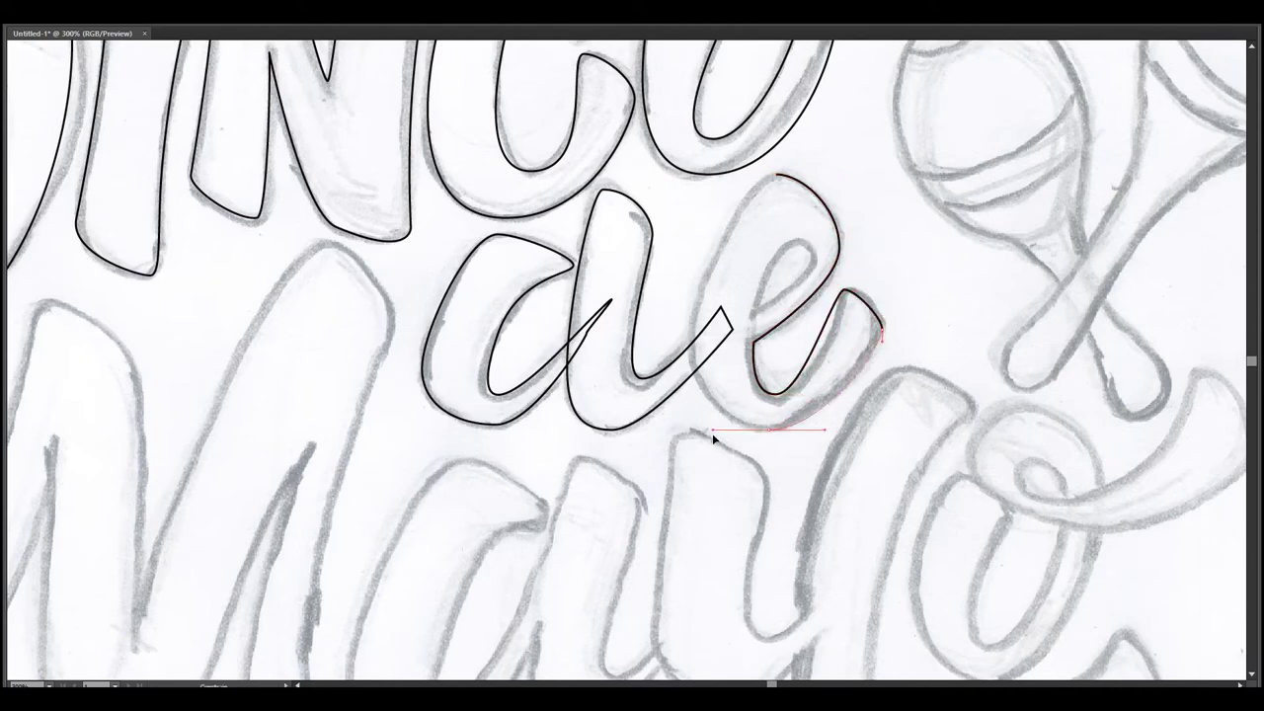
left_click_drag(713, 438, 713, 436)
left_click_drag(776, 176, 805, 176)
scroll(889, 356, "up", 1)
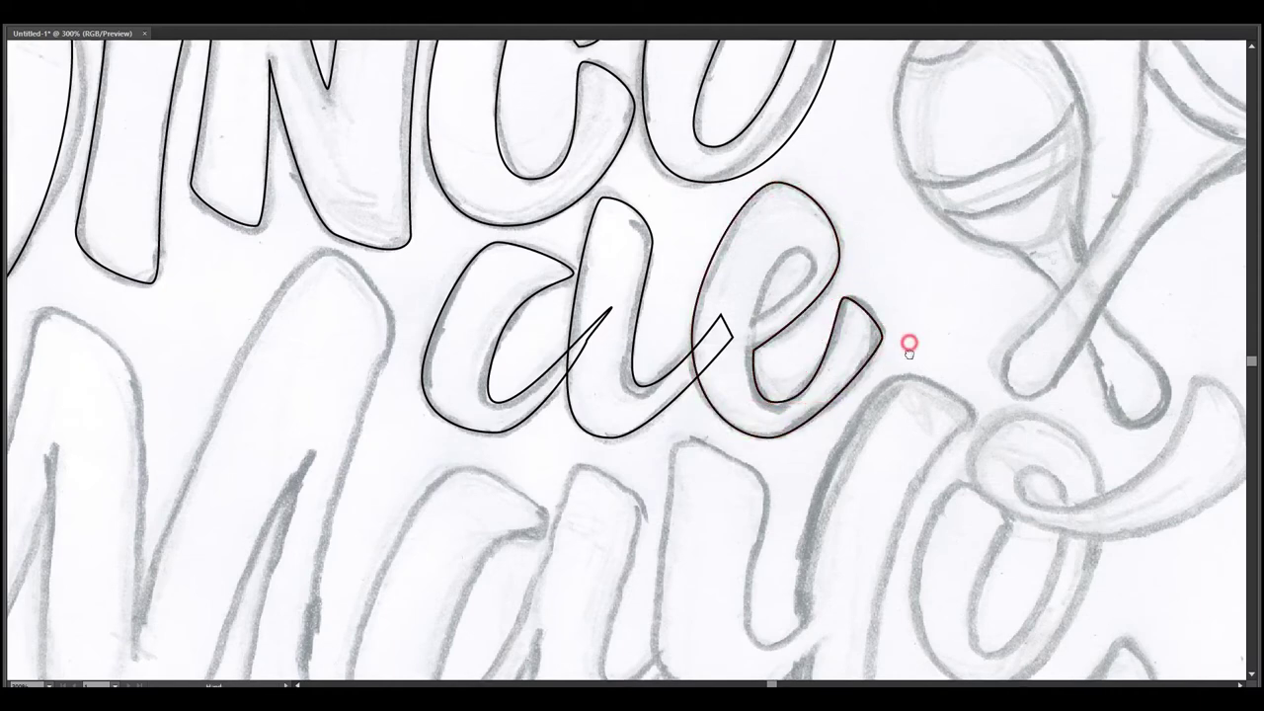
left_click(781, 443)
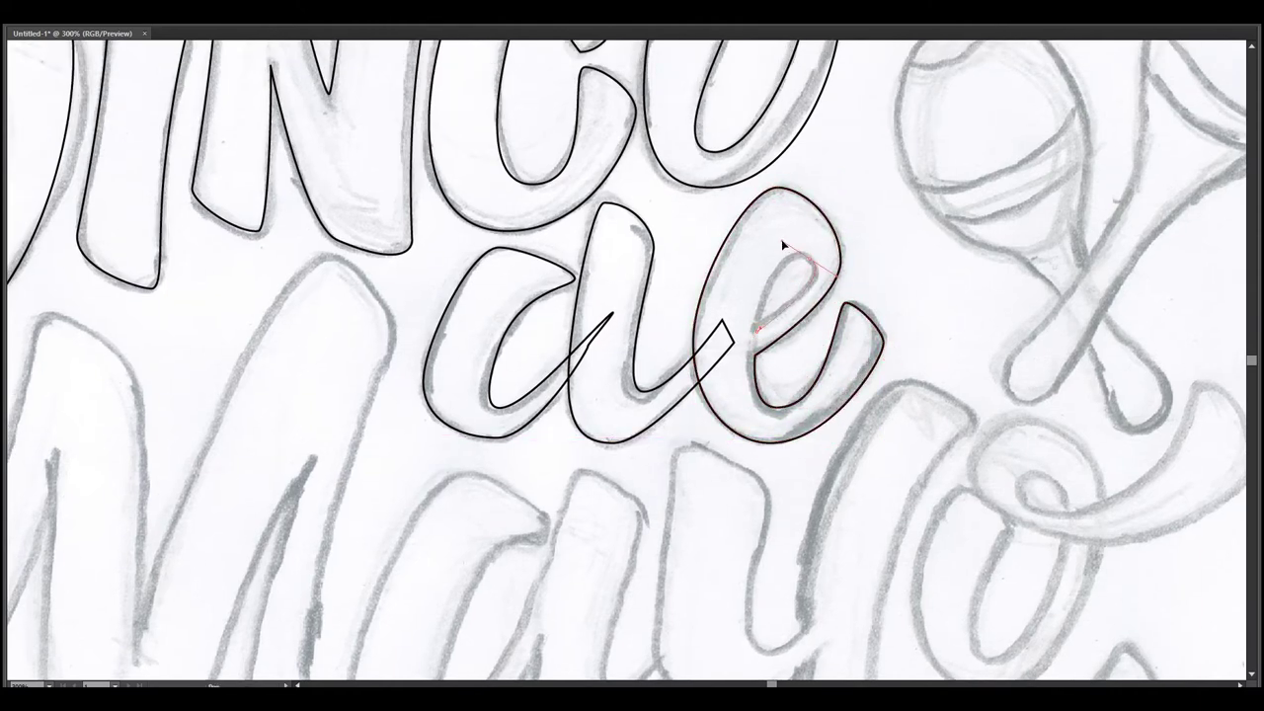
scroll(855, 308, "down", 4)
scroll(855, 308, "left", 8)
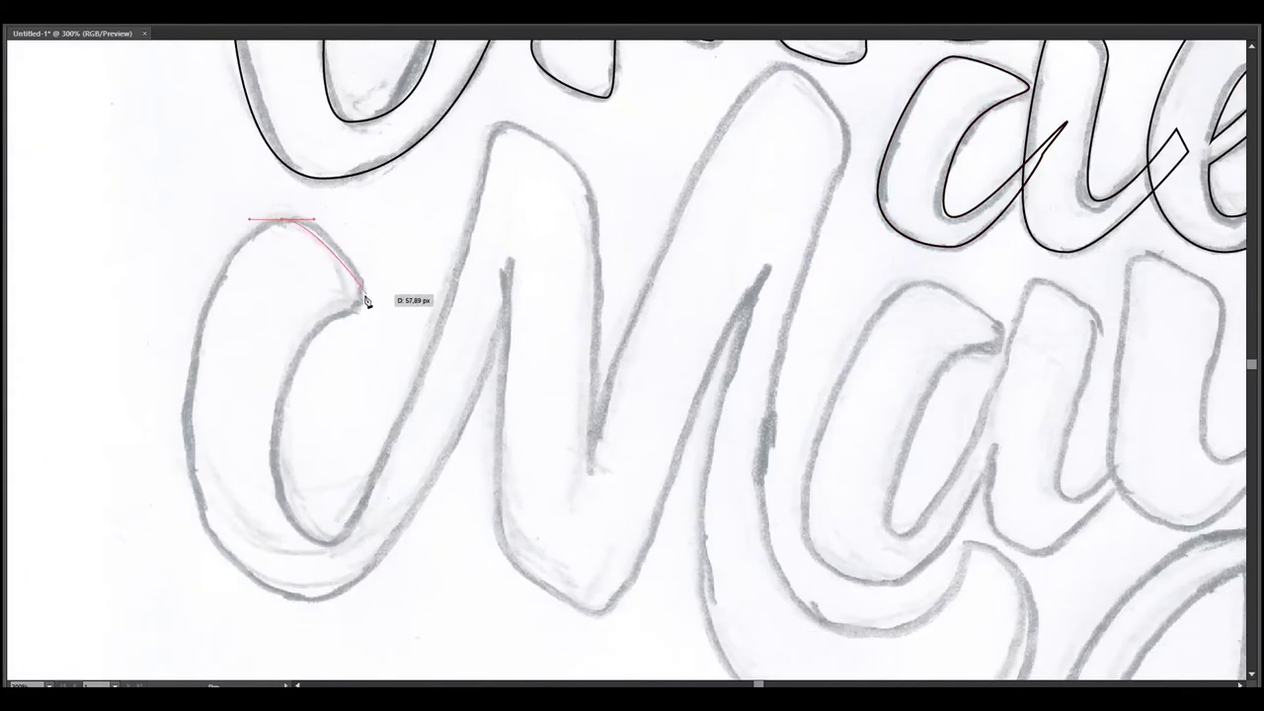
Trace the M's first stroke, two peaks and last stroke down to its bottom tail.
key("ctrl+minus")
left_click_drag(494, 370, 523, 283)
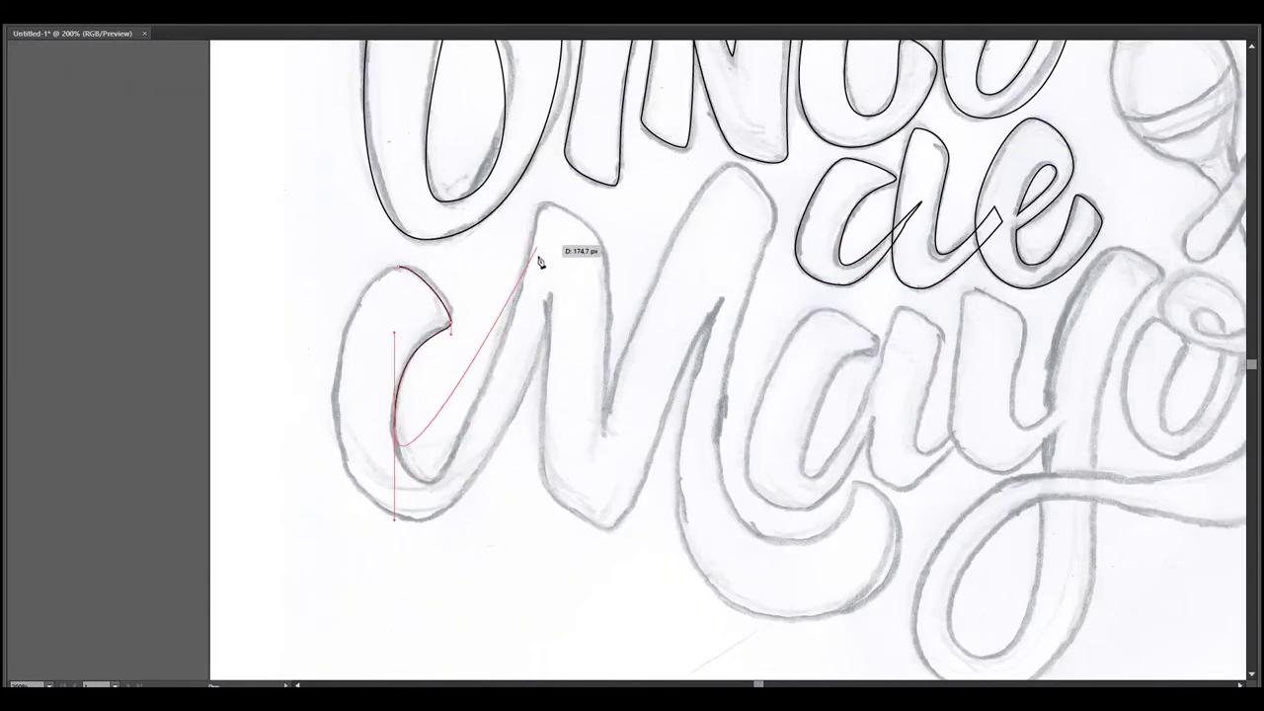
left_click_drag(548, 203, 564, 206)
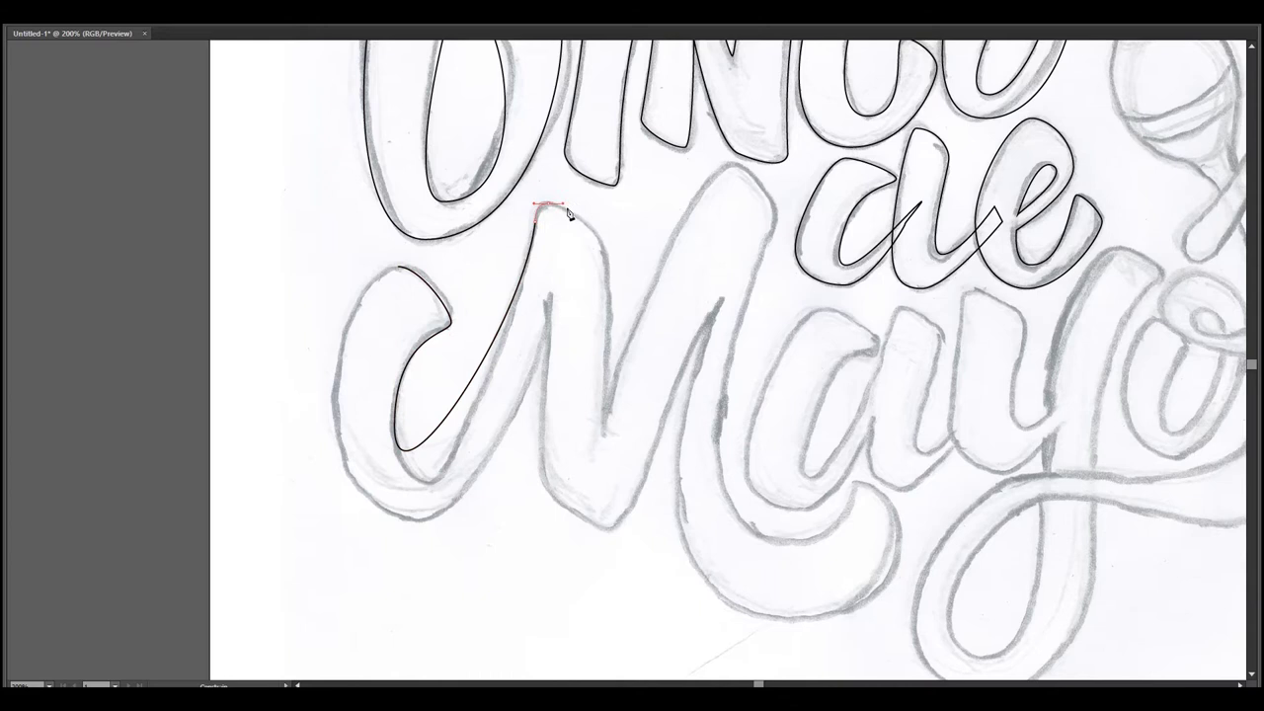
left_click(606, 415)
left_click_drag(729, 166, 775, 163)
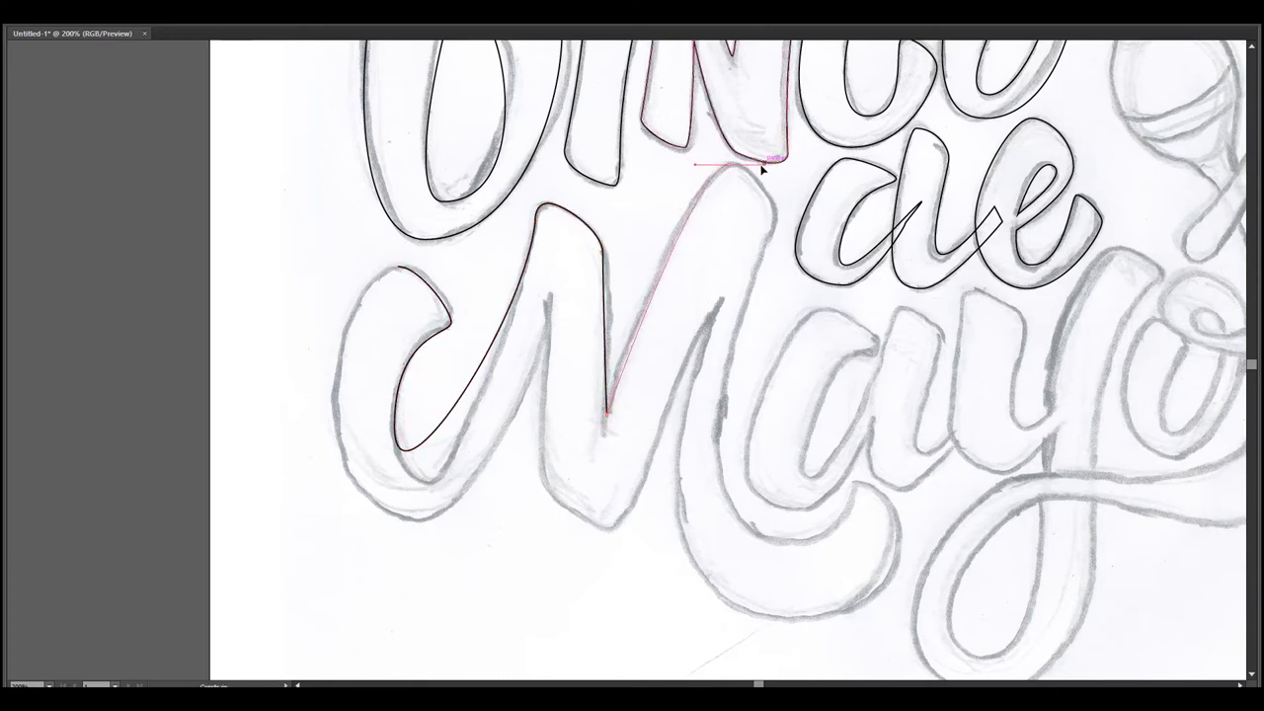
left_click(776, 214)
left_click_drag(722, 464, 721, 533)
left_click_drag(854, 484, 894, 498)
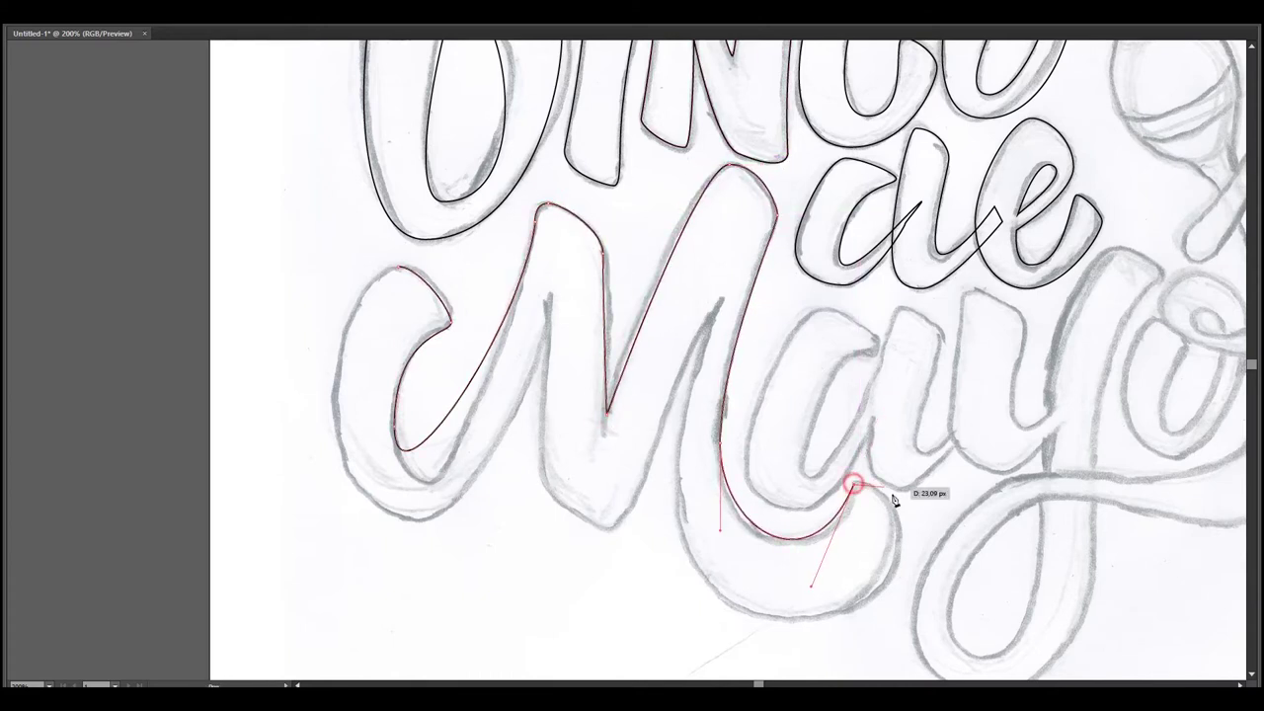
scroll(894, 498, "down", 3)
left_click_drag(736, 432, 670, 435)
Continue the M outline around its left curl and close the path.
scroll(635, 375, "up", 3)
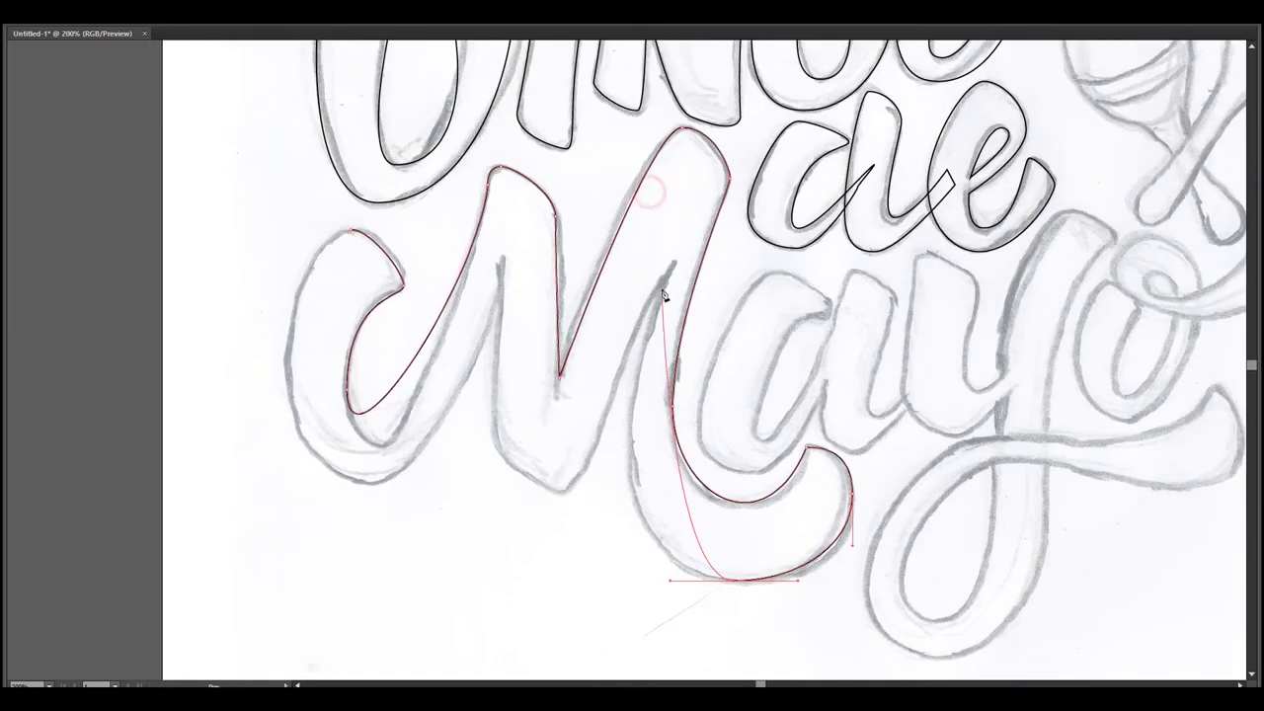
scroll(650, 311, "up", 5)
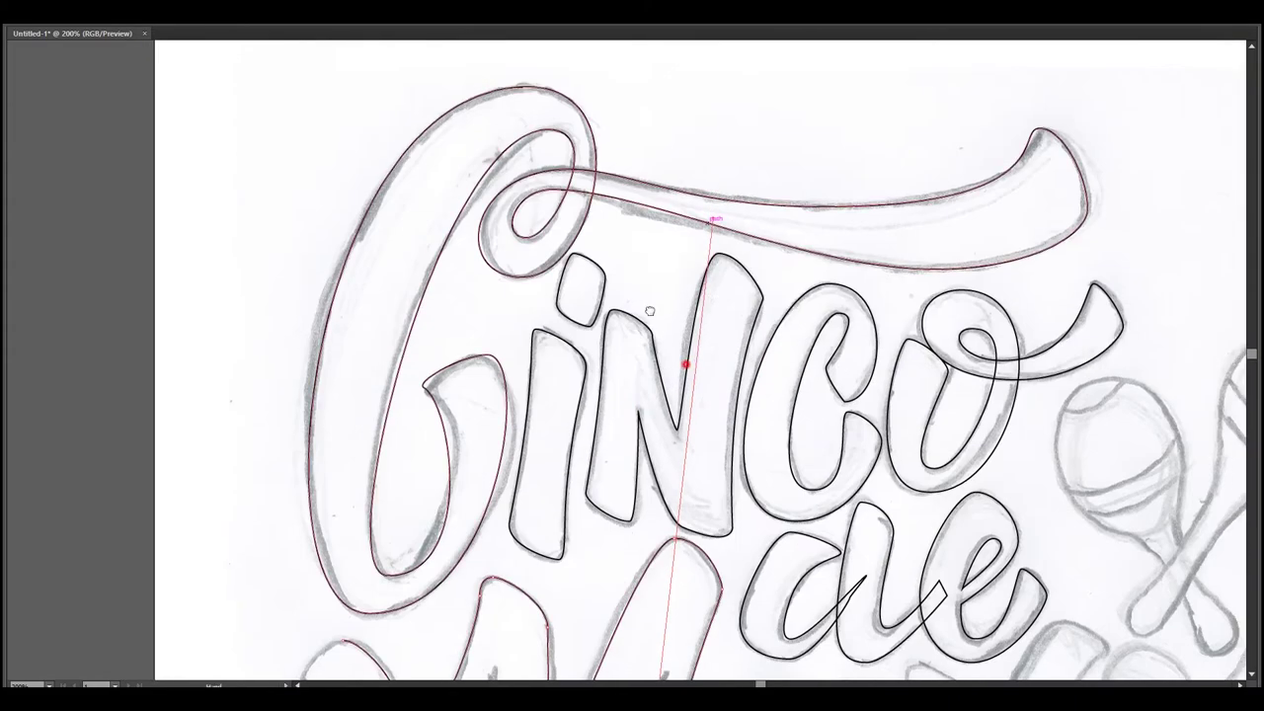
scroll(650, 311, "down", 5)
left_click(655, 263)
left_click(550, 484)
left_click_drag(479, 430, 487, 261)
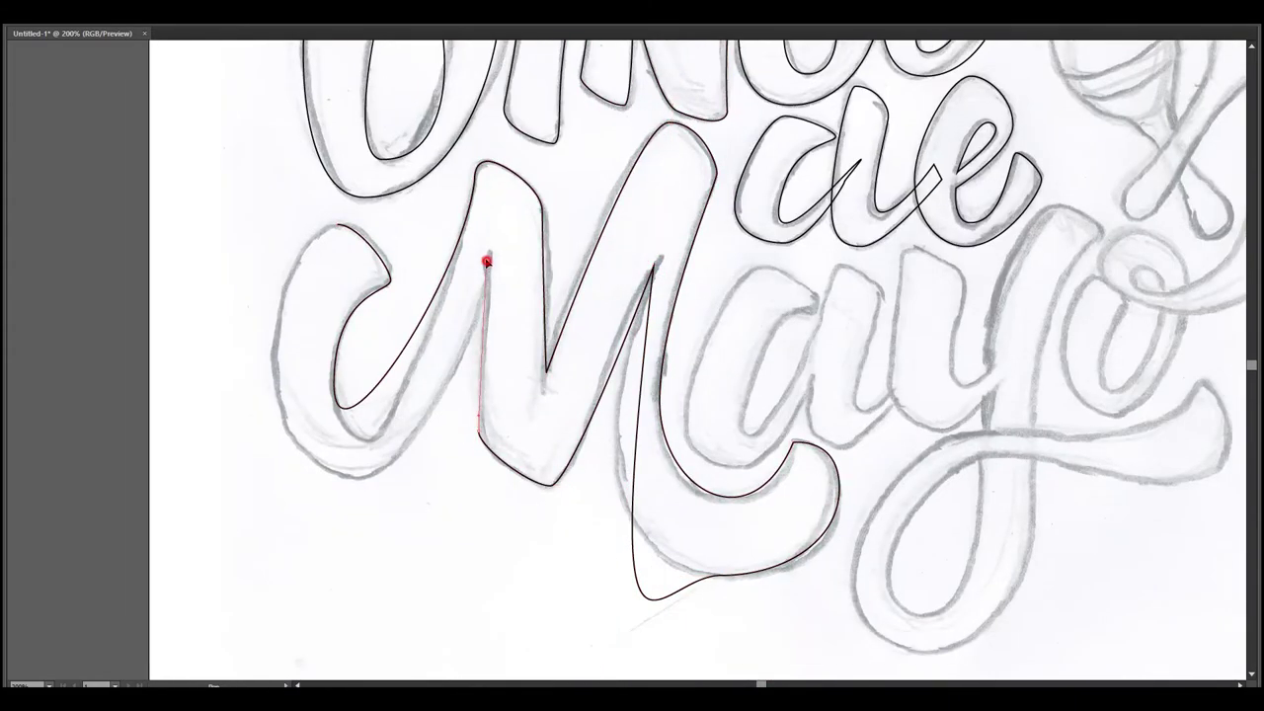
left_click_drag(355, 481, 274, 483)
scroll(273, 482, "up", 1)
left_click_drag(394, 269, 516, 189)
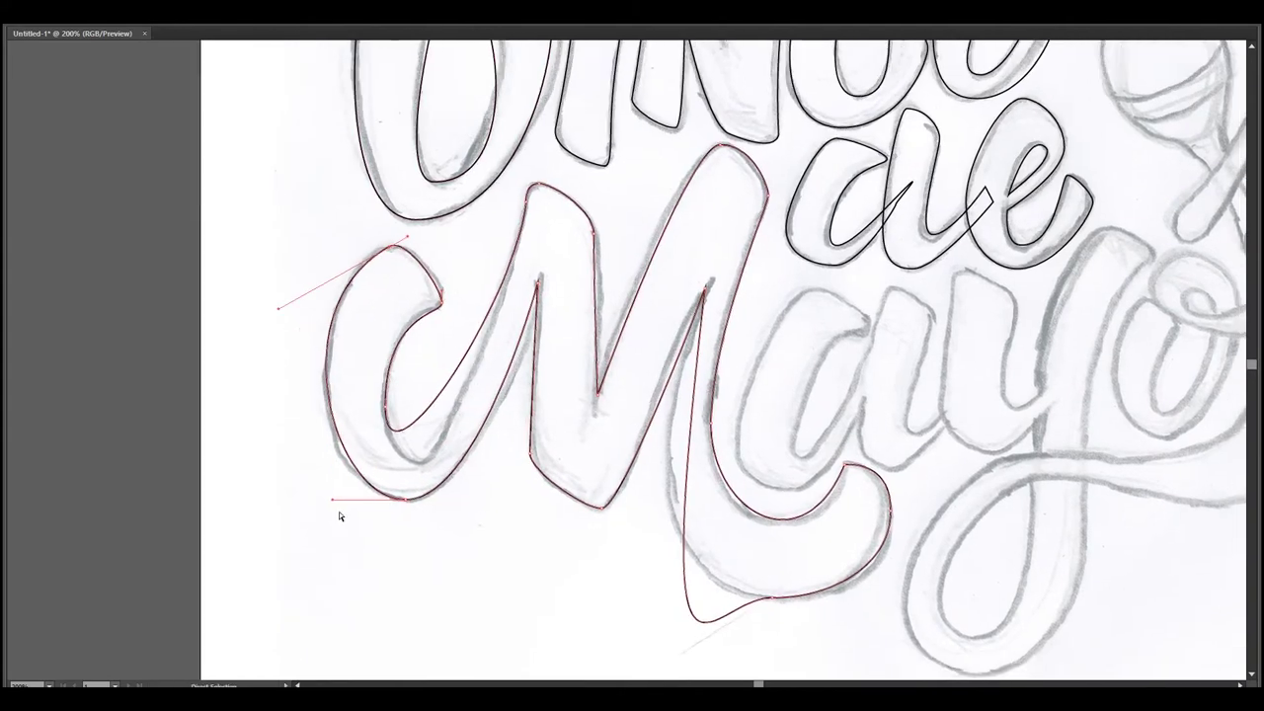
left_click_drag(339, 512, 319, 499)
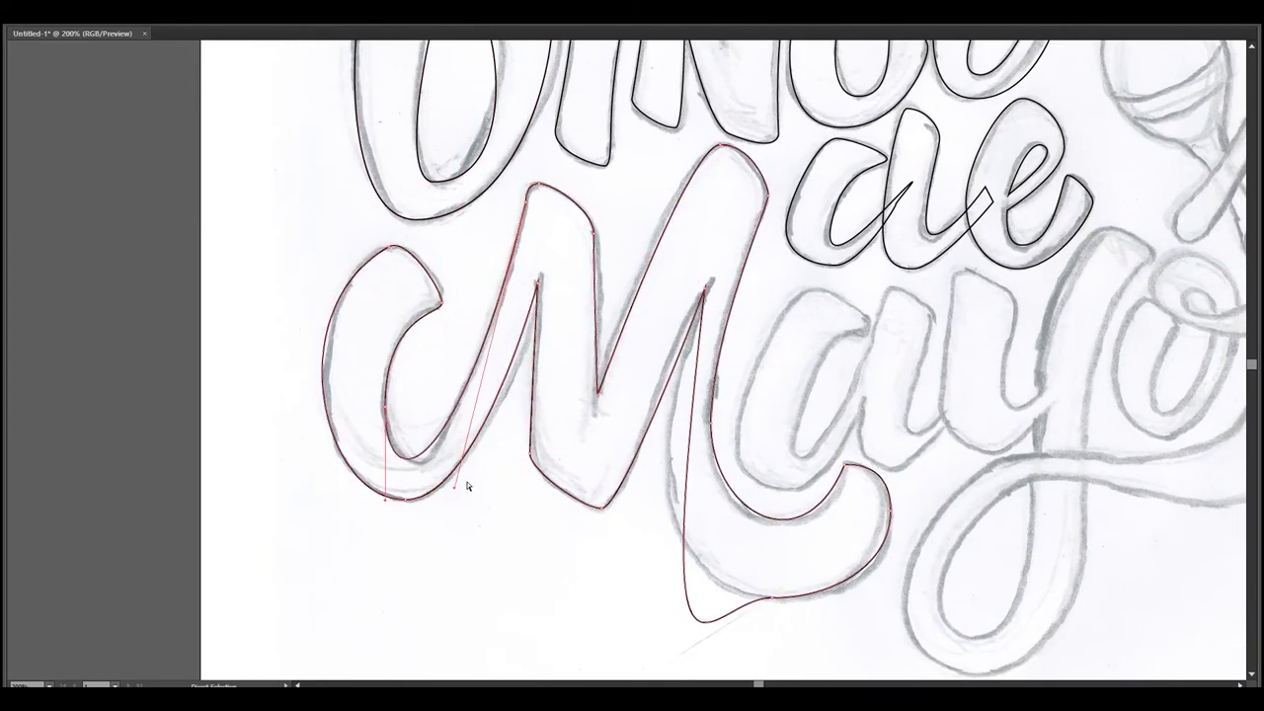
left_click_drag(386, 408, 387, 507)
left_click(534, 282)
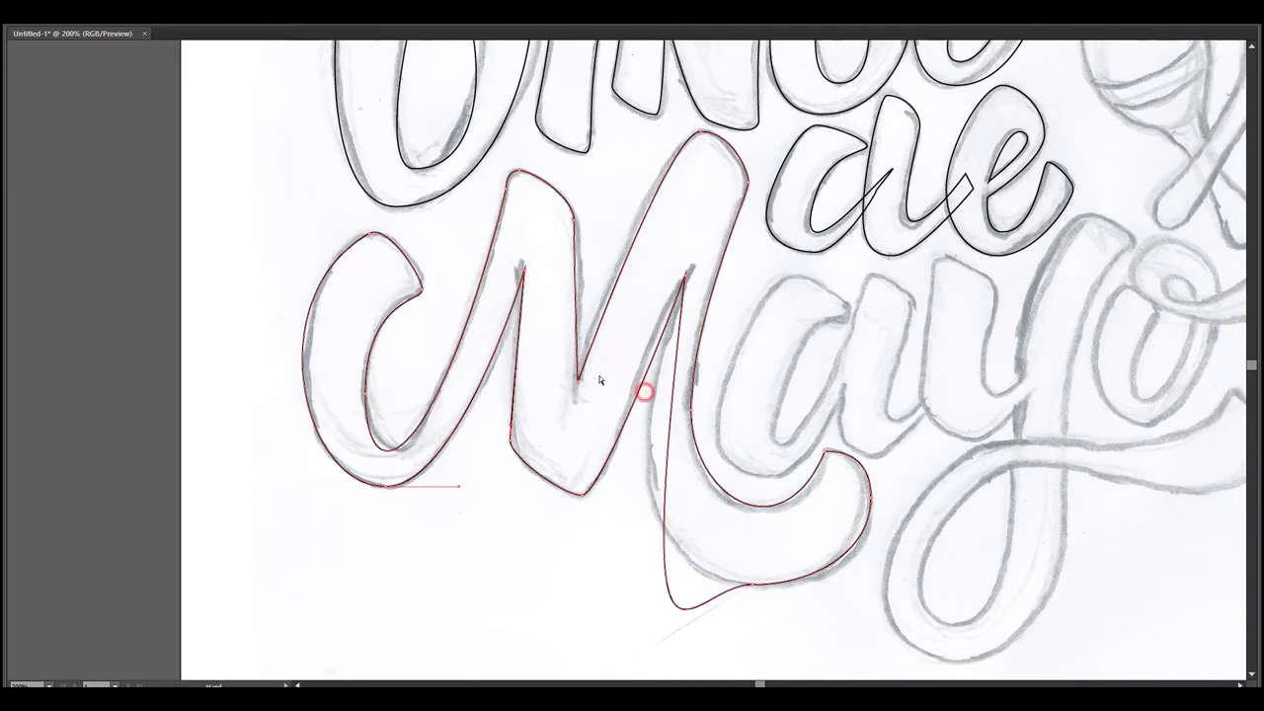
Start a new curved path on the a, zooming in closer to shape it.
left_click(578, 387)
mouse_move(703, 132)
left_mouse_down()
mouse_move(652, 138)
mouse_move(615, 125)
left_mouse_up()
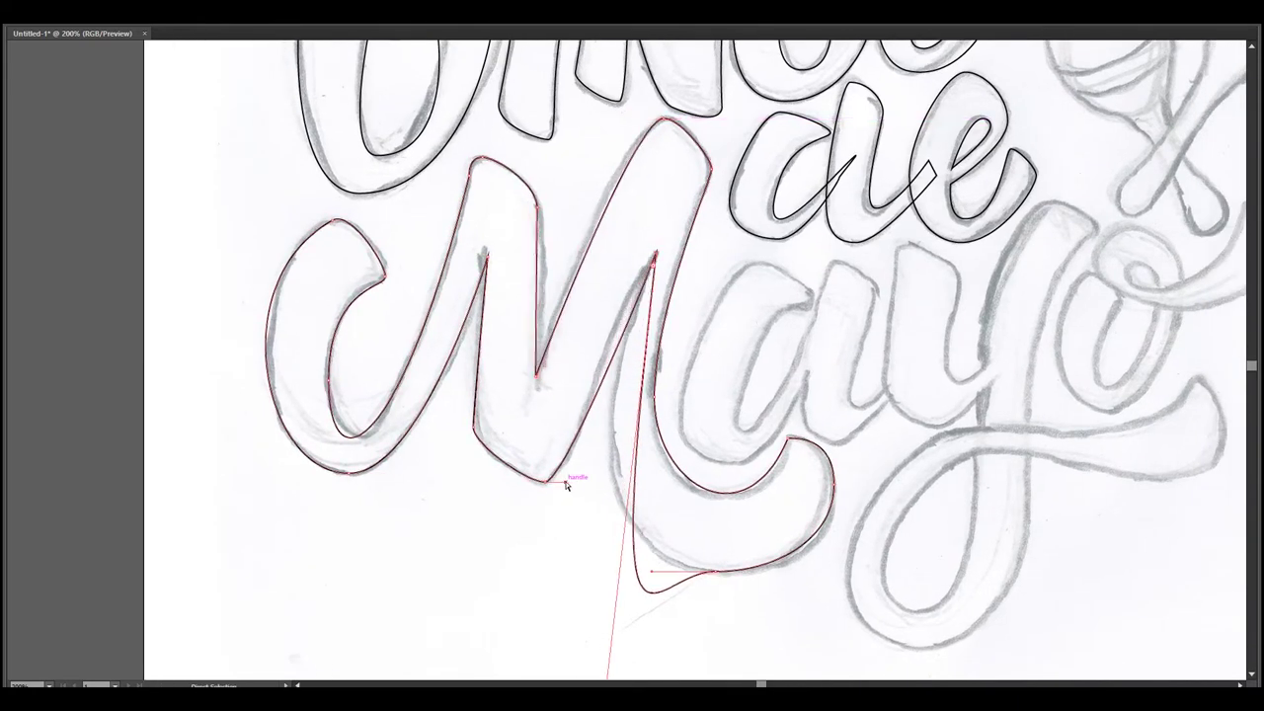
left_click_drag(651, 533, 621, 403)
mouse_move(430, 440)
left_mouse_down()
mouse_move(620, 437)
mouse_move(642, 474)
left_mouse_up()
key("ctrl+equal")
left_click_drag(630, 267, 655, 270)
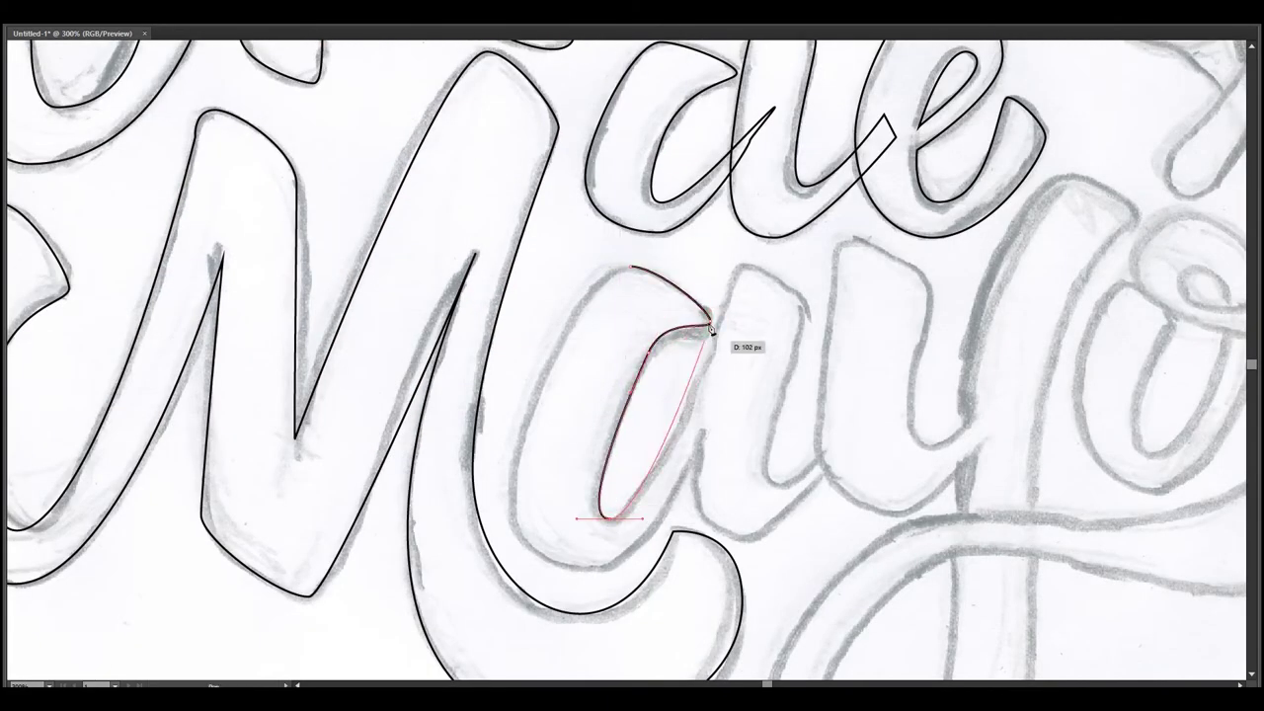
Pen-trace the 'a' as a closed outline, undoing one misplaced anchor.
left_click_drag(741, 266, 728, 312)
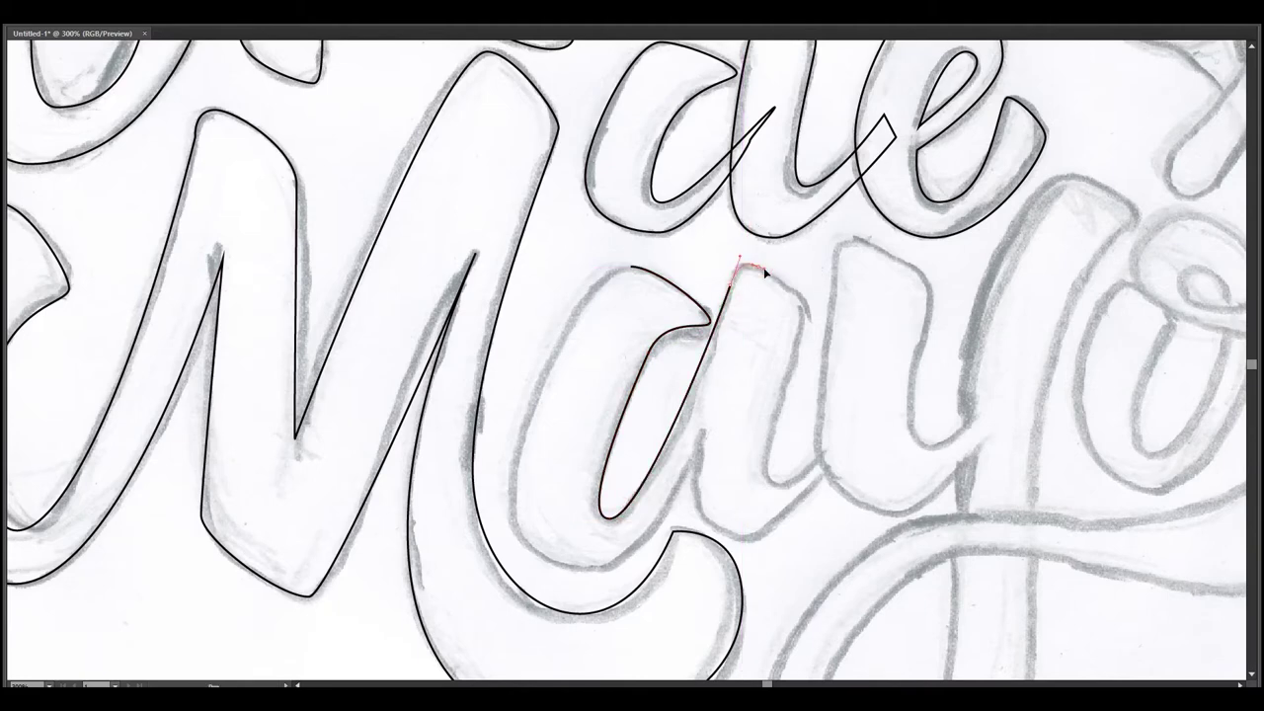
left_click(805, 316)
left_click_drag(780, 481, 820, 480)
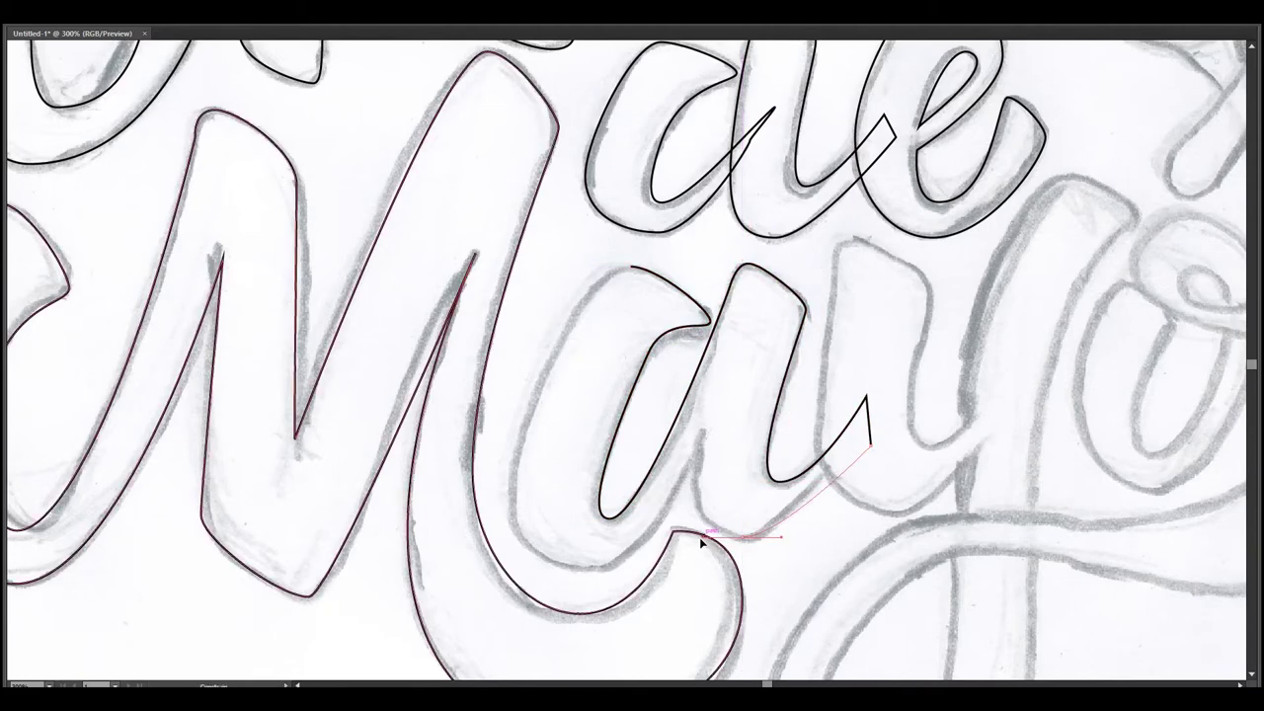
left_click_drag(776, 541, 691, 549)
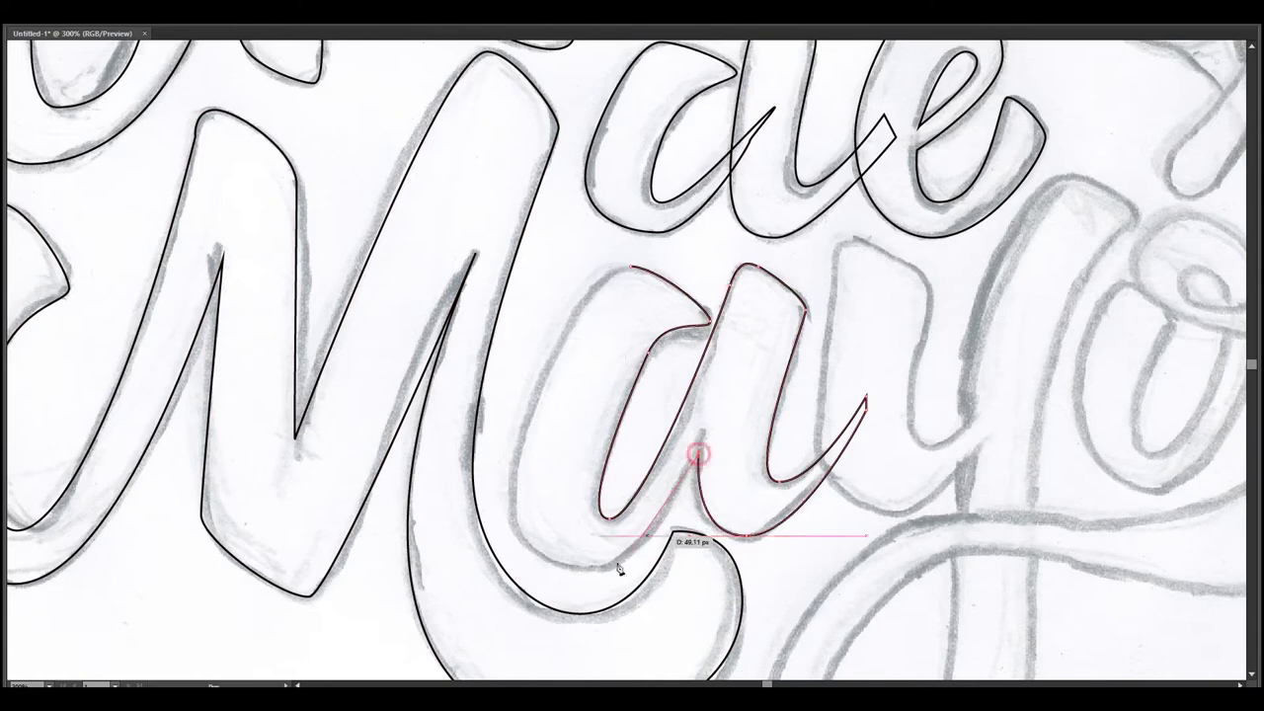
left_click_drag(550, 565, 515, 565)
left_click(632, 267)
scroll(579, 262, "right", 5)
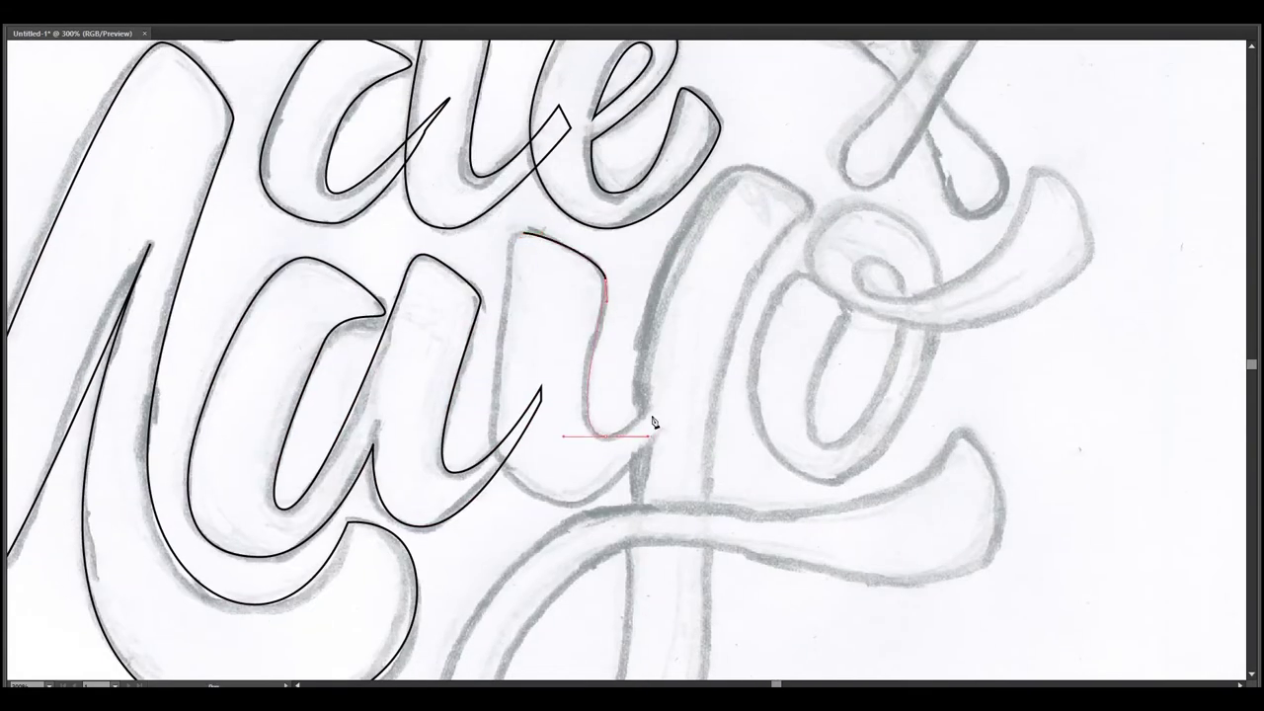
key("ctrl+z")
Trace the y's top, swash crossing, swash tip and underside, and crossbar.
left_click_drag(748, 175, 743, 173)
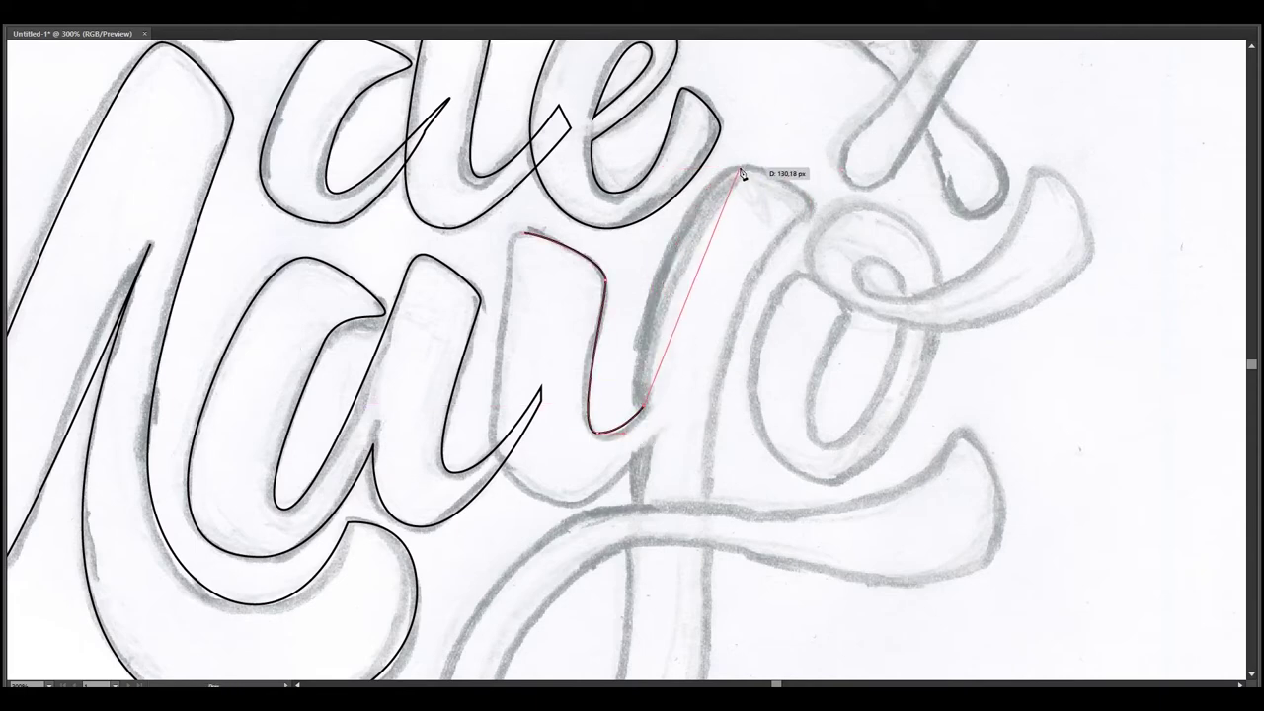
scroll(665, 472, "down", 3)
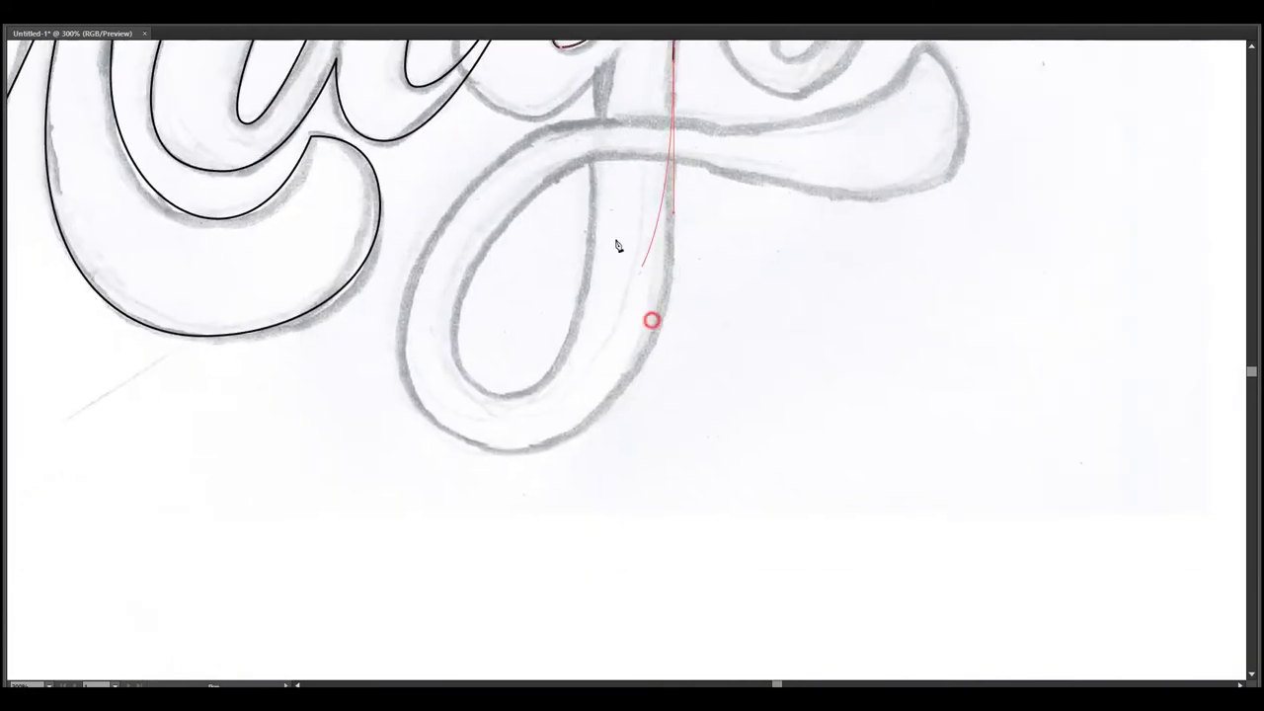
scroll(615, 296, "down", 5)
left_click_drag(505, 446, 326, 446)
scroll(622, 220, "up", 2)
left_click_drag(622, 219, 905, 237)
scroll(905, 237, "up", 2)
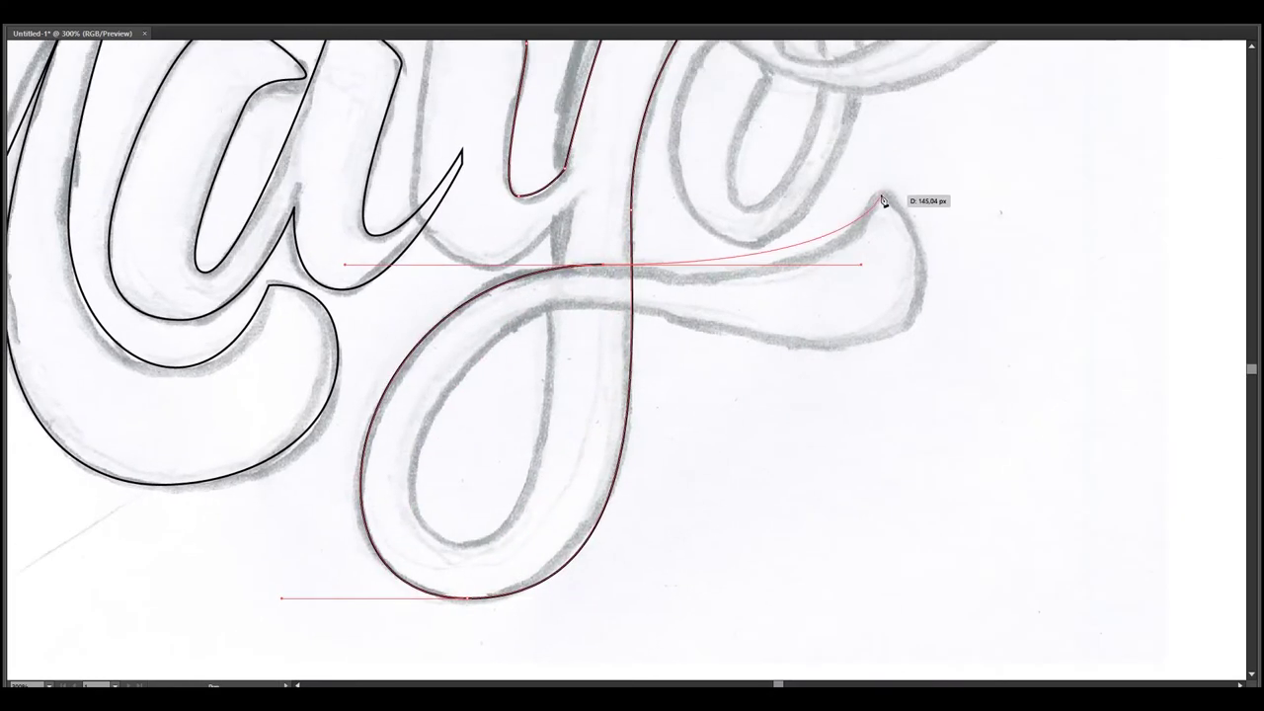
left_click(882, 196)
left_click_drag(874, 341, 817, 398)
left_click_drag(571, 301, 496, 301)
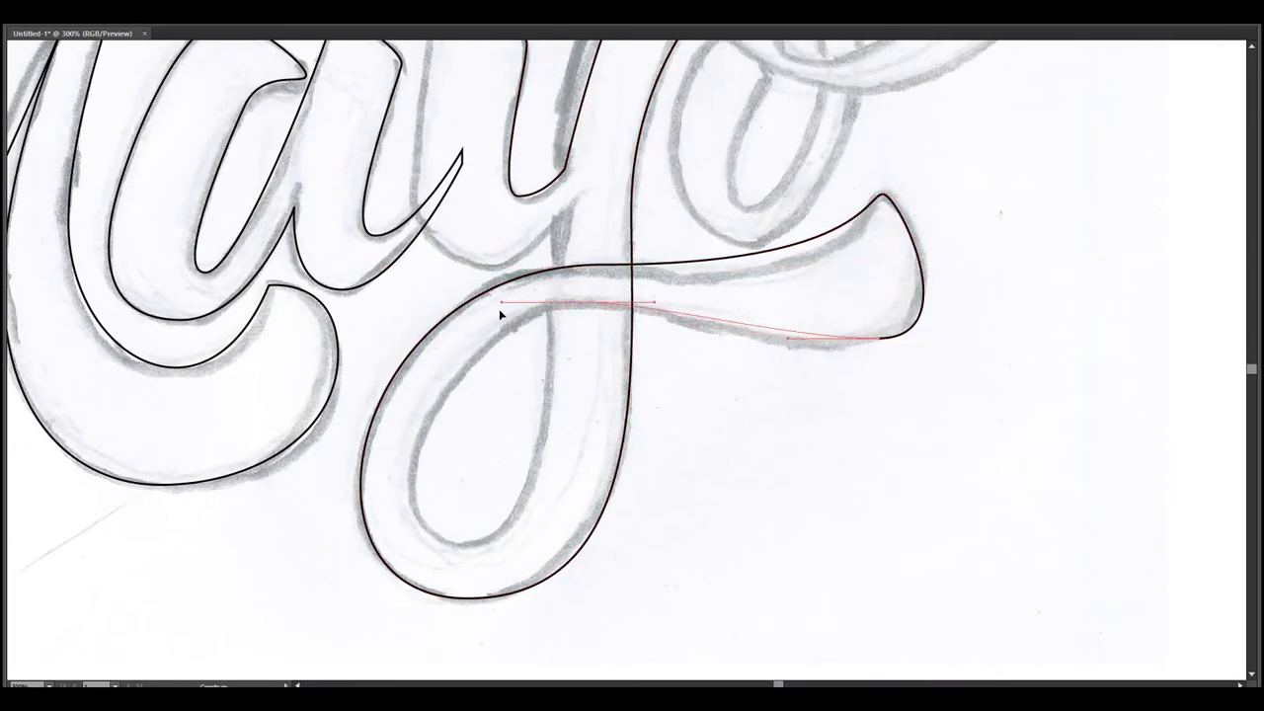
Trace the bottom of the y loop and its left stroke, closing the y outline.
left_click_drag(469, 543, 612, 543)
left_click(561, 229)
scroll(494, 273, "up", 3)
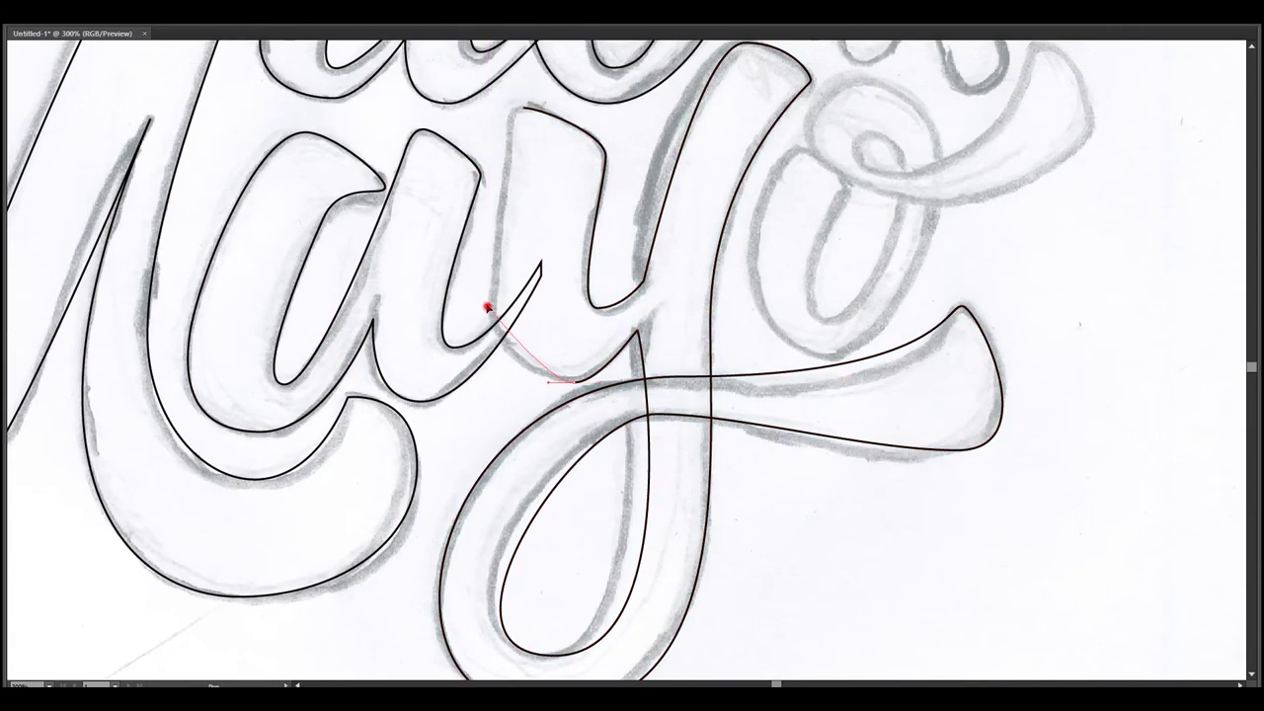
scroll(484, 305, "up", 4)
left_click(579, 220)
left_click_drag(535, 391, 541, 422)
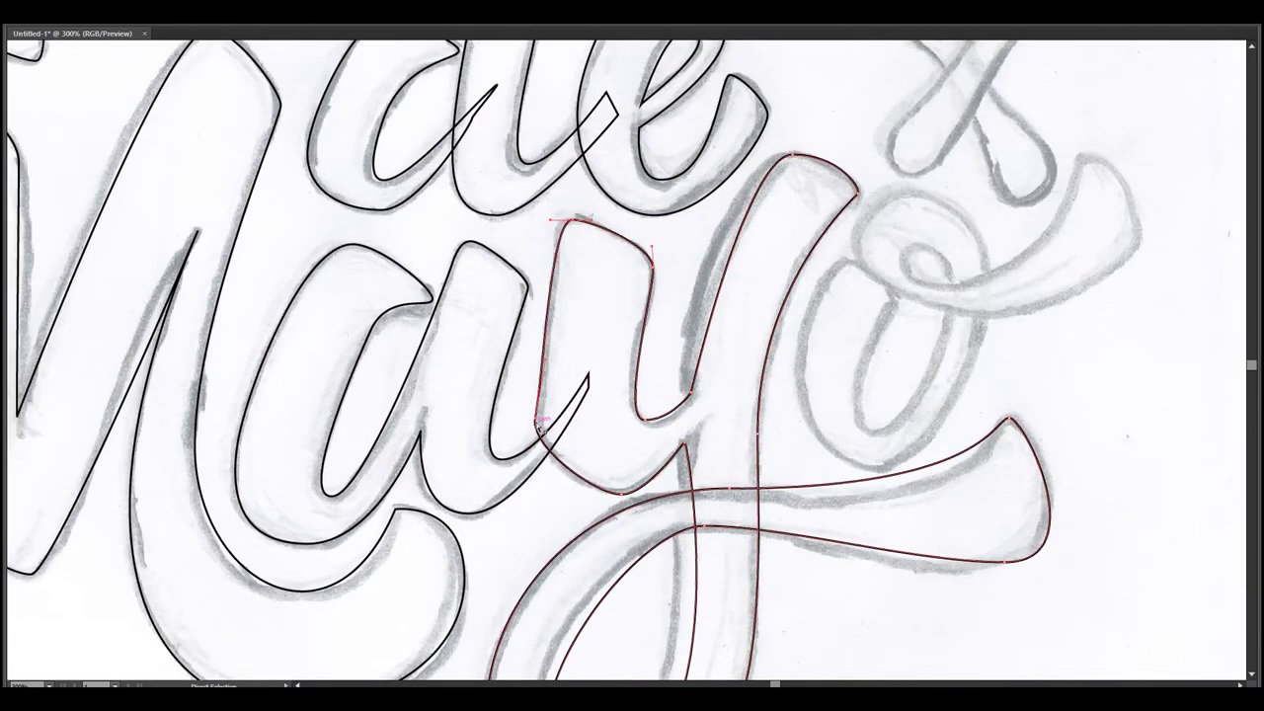
left_click(566, 262)
Smooth the y loop's curve by adjusting an anchor with Direct Selection.
scroll(566, 262, "down", 4)
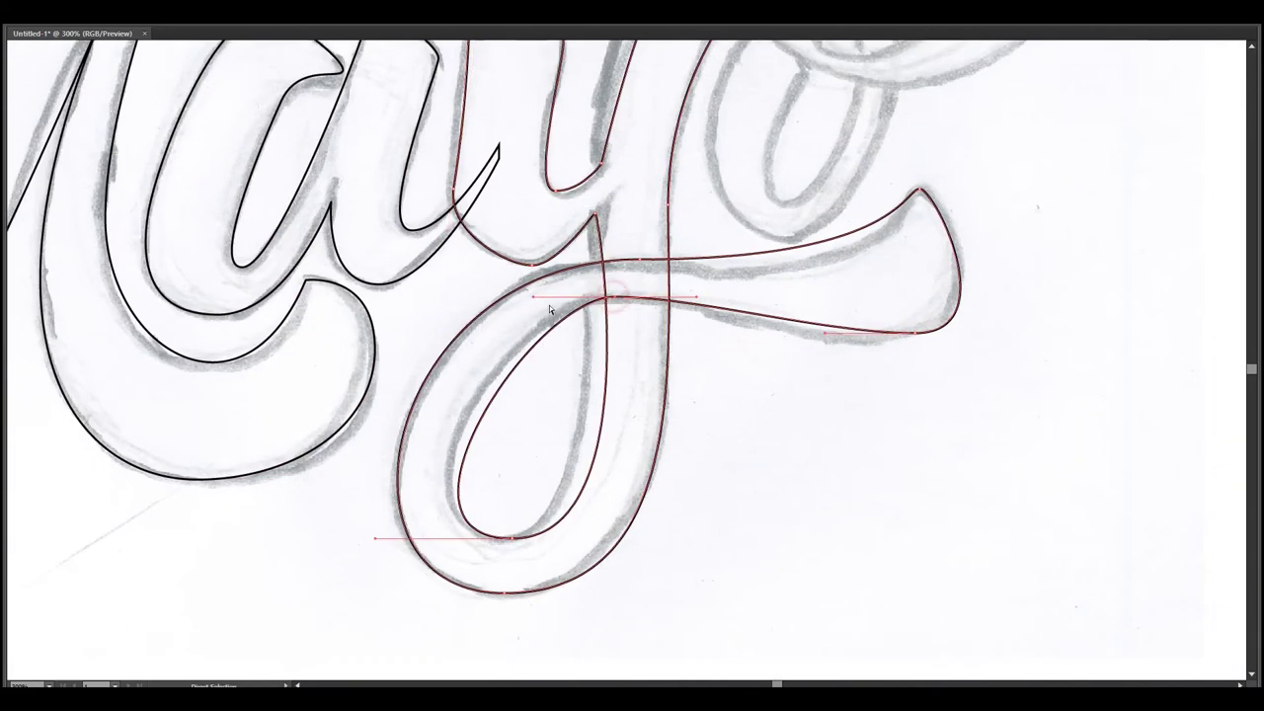
left_click(573, 346)
left_click_drag(630, 525, 592, 522)
scroll(632, 395, "down", 2)
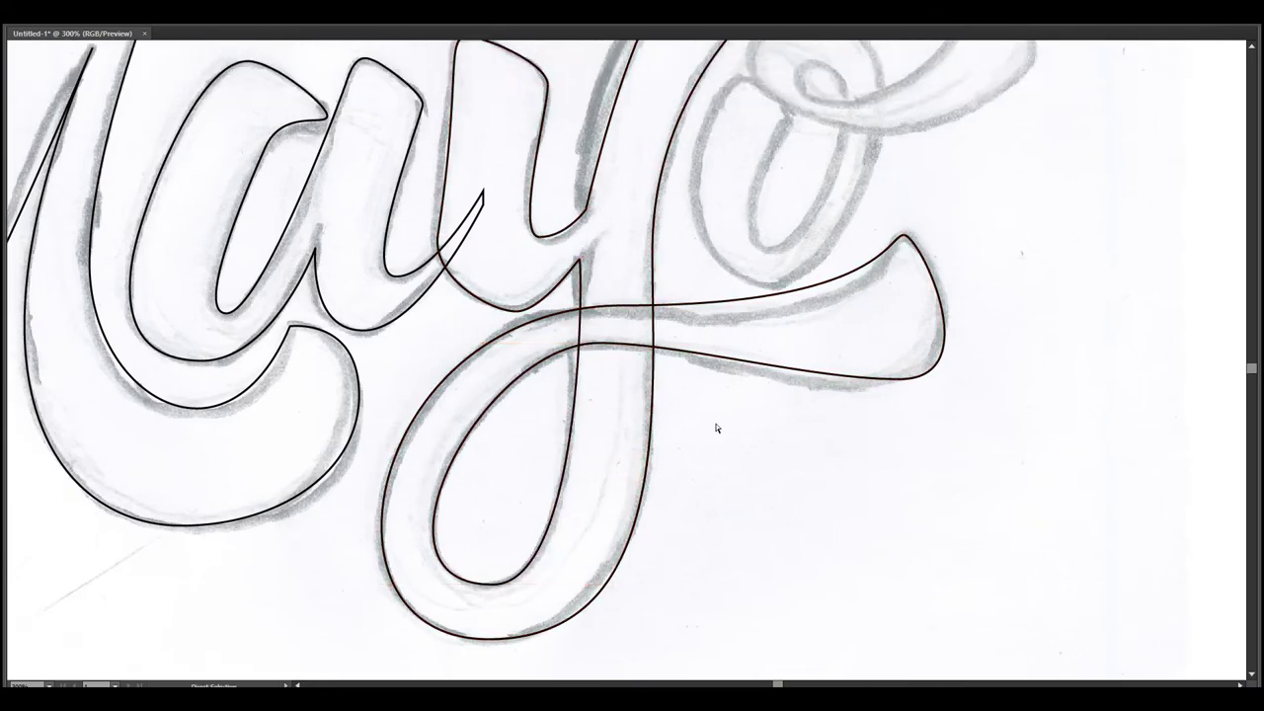
scroll(662, 262, "up", 1)
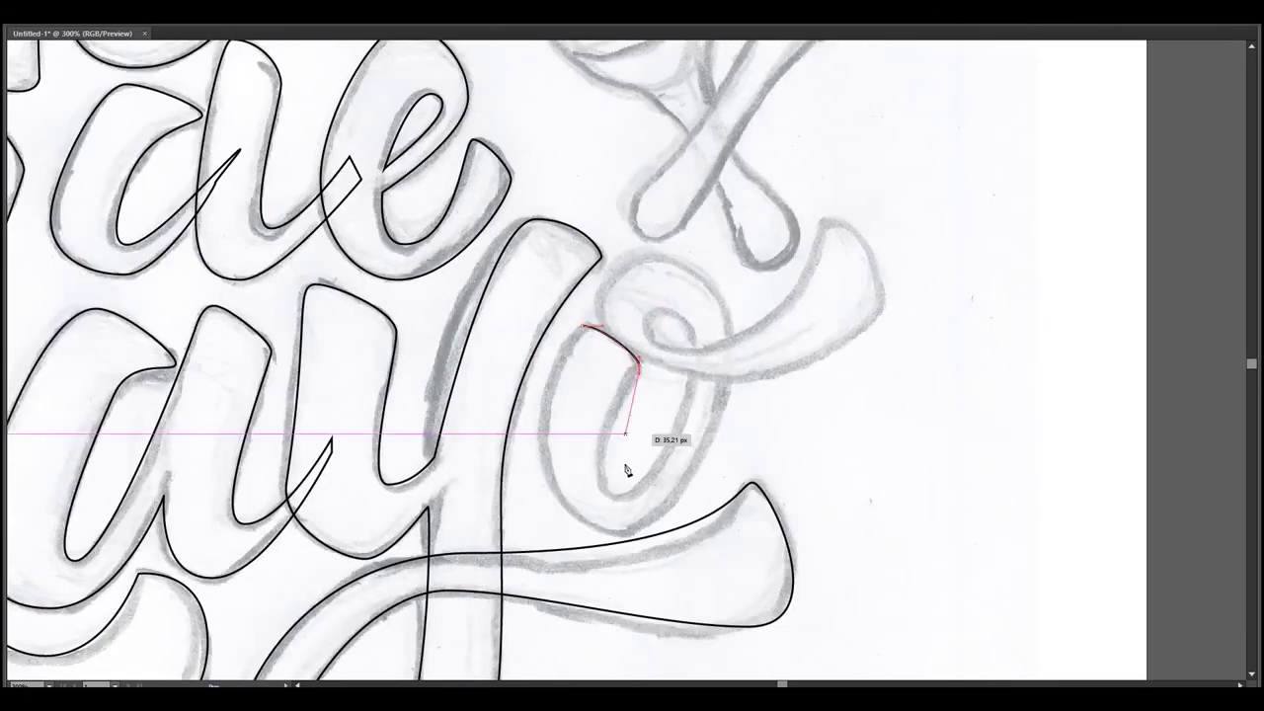
Trace the 'o' of 'Mayo' with curved points at its bottom, top and curling tail.
left_click_drag(621, 494, 678, 493)
left_click_drag(668, 312, 617, 312)
left_click_drag(823, 226, 829, 185)
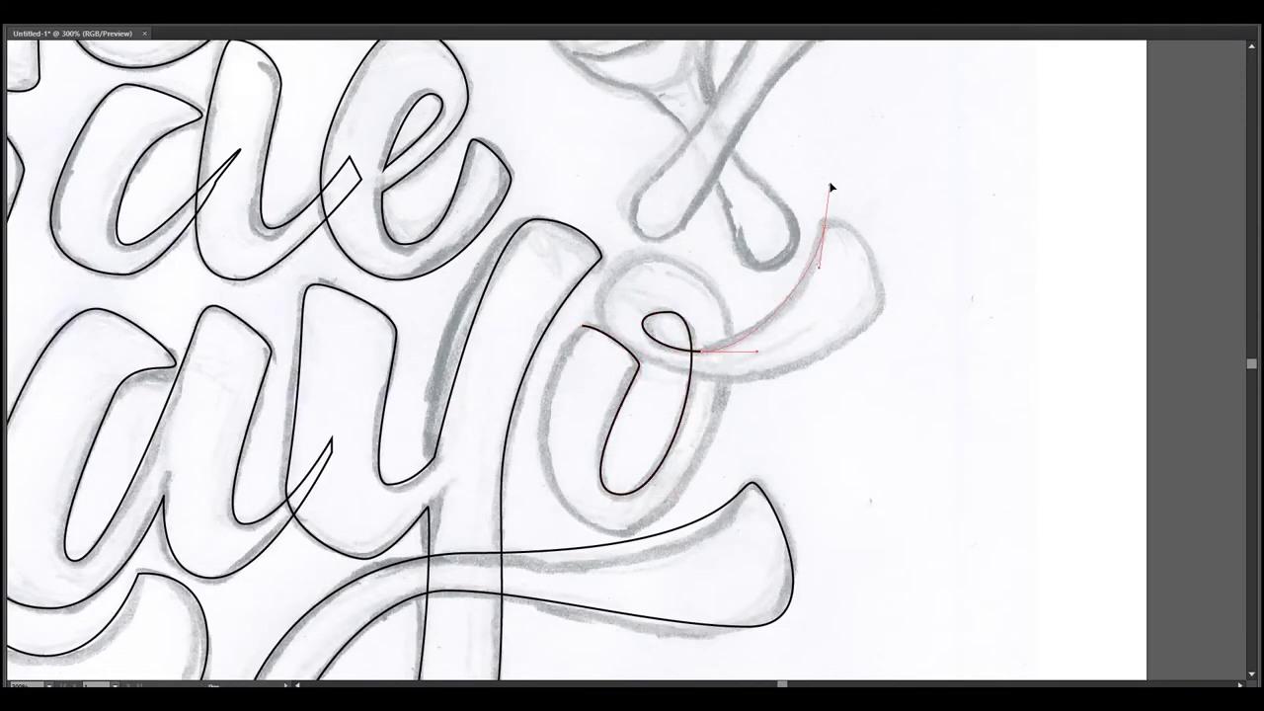
left_click(885, 306)
left_click_drag(691, 375, 637, 375)
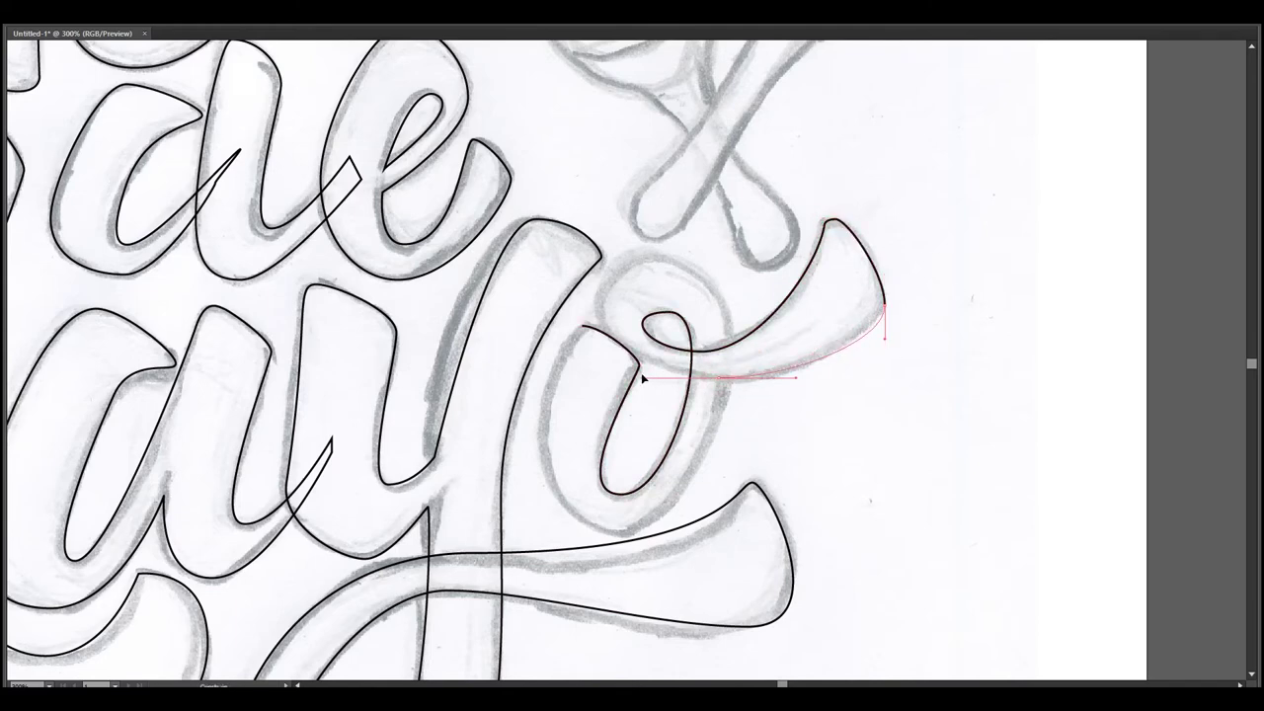
Refine the o's bottom curve handles and add a curl point inside its loop.
left_click_drag(660, 259, 755, 259)
left_click_drag(758, 316, 793, 222)
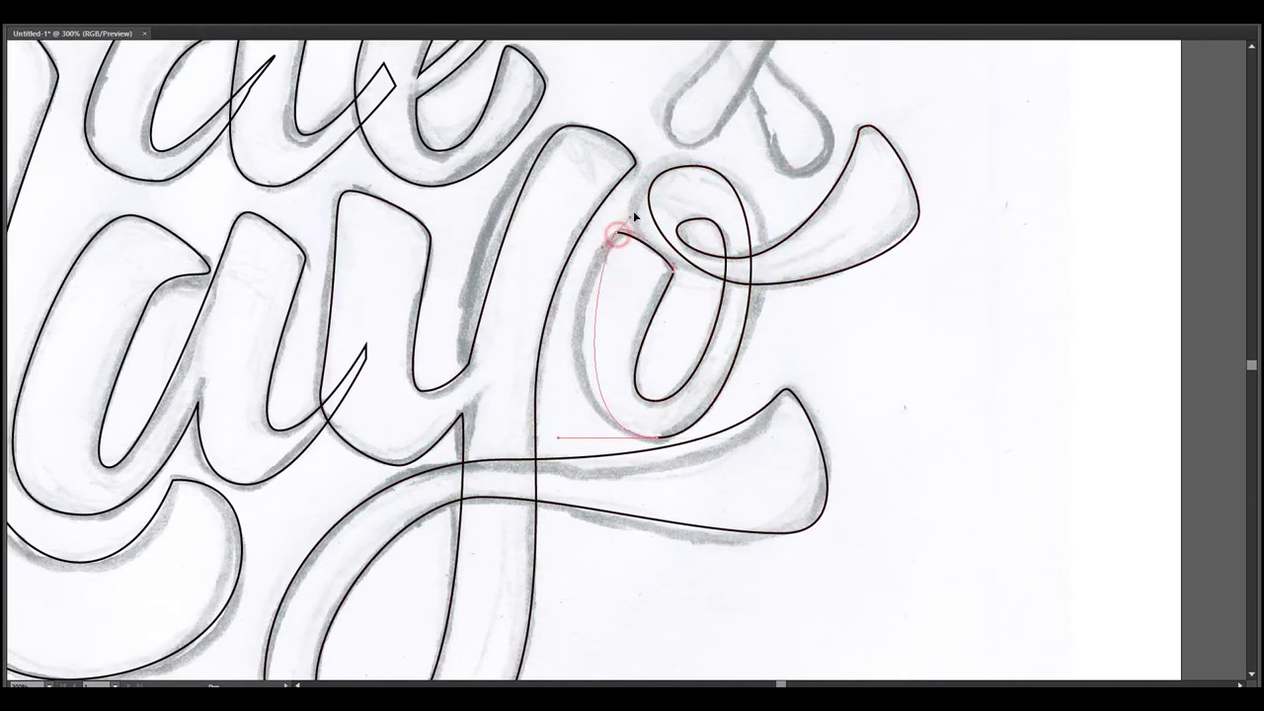
left_click_drag(672, 281, 628, 288)
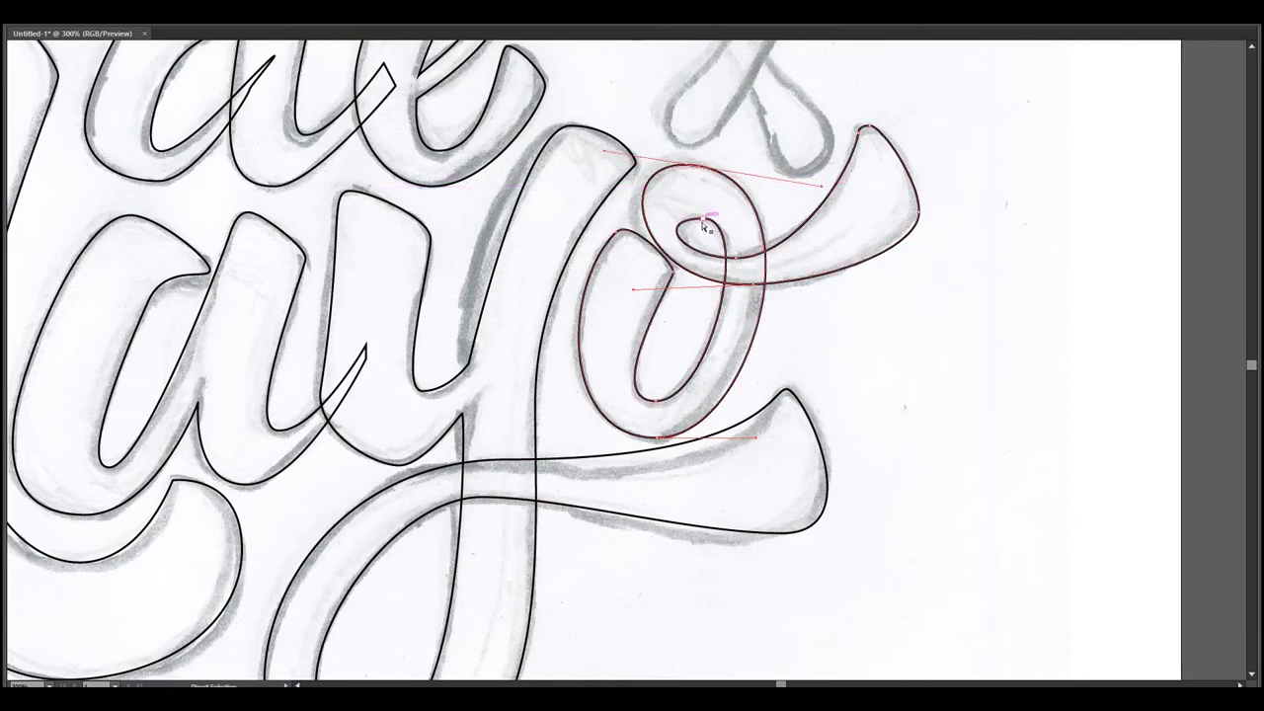
left_click_drag(697, 216, 726, 232)
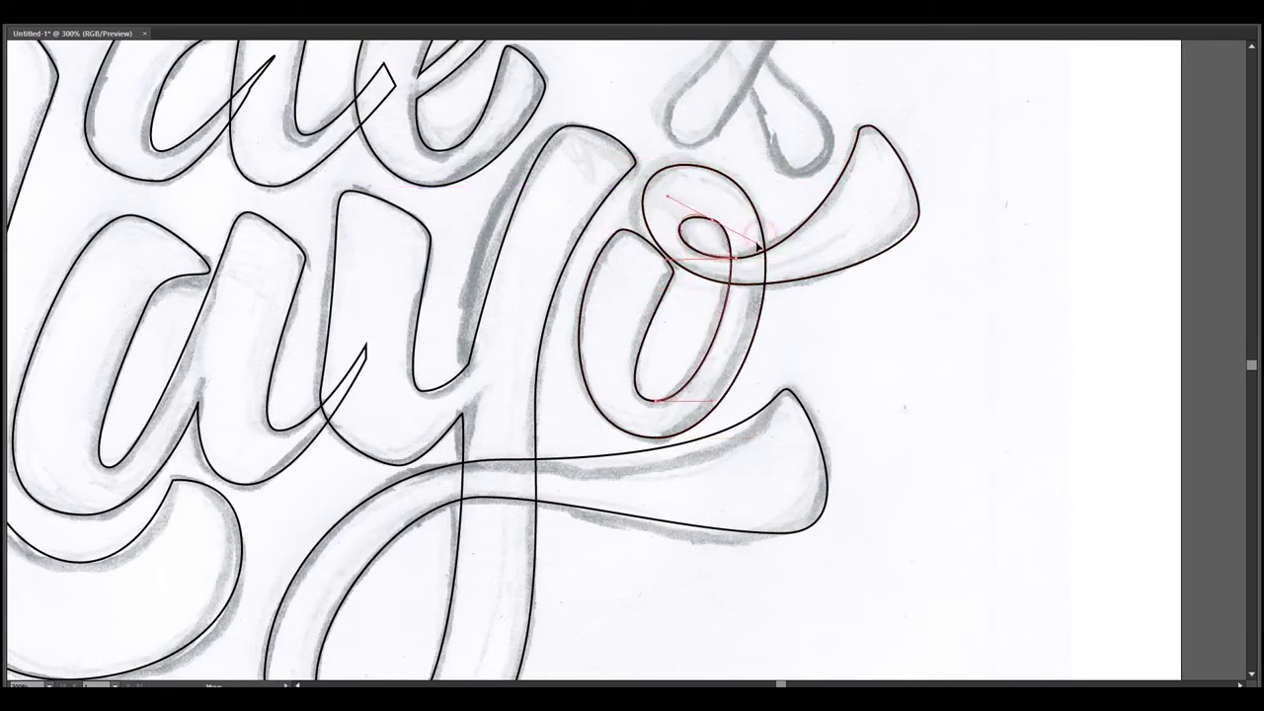
key("ctrl+minus")
left_click(745, 300)
left_click(744, 300)
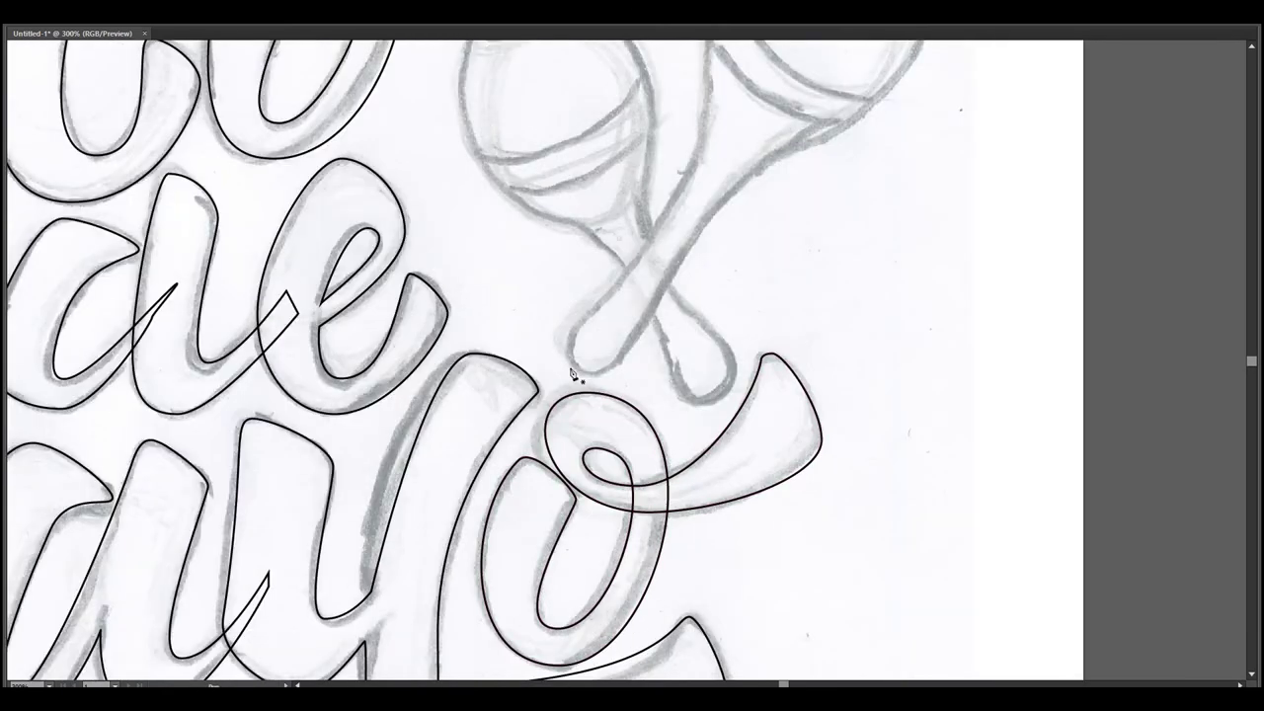
Trace the right maraca's closed outline, rounding the handle bottom and reshaping its top.
scroll(632, 326, "up", 3)
left_click_drag(724, 296, 802, 260)
scroll(790, 247, "up", 2)
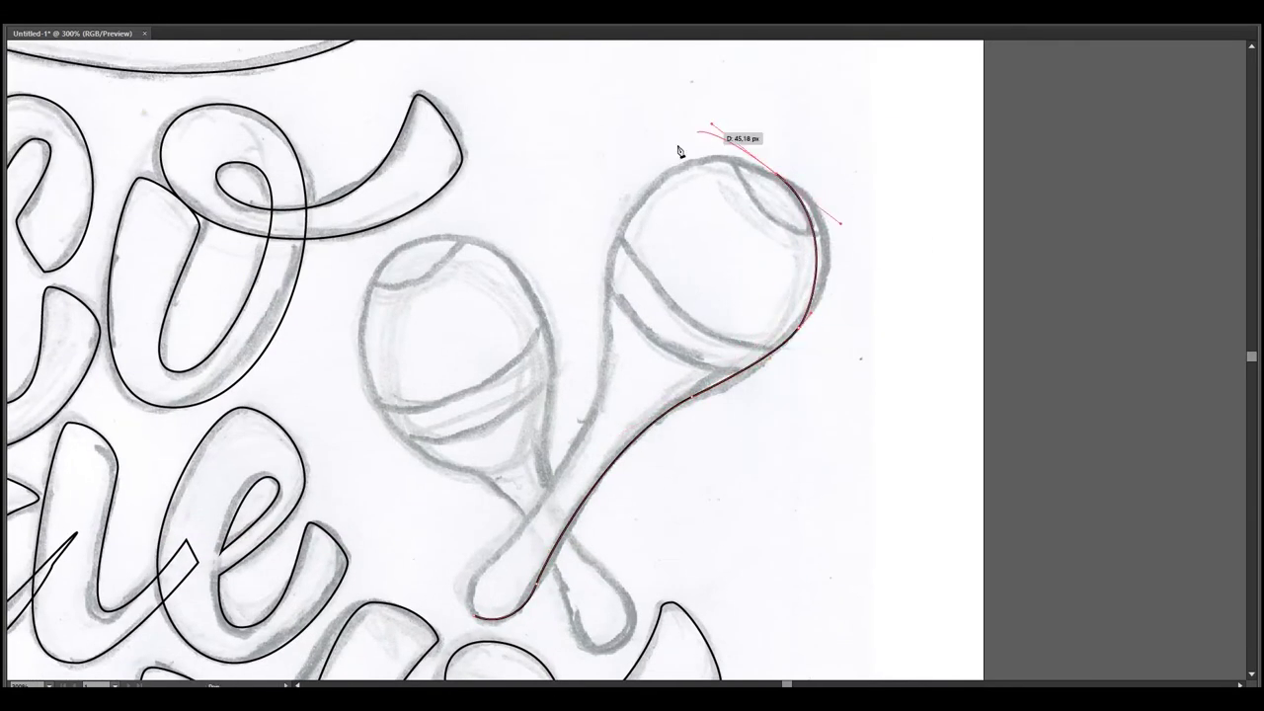
scroll(609, 400, "down", 3)
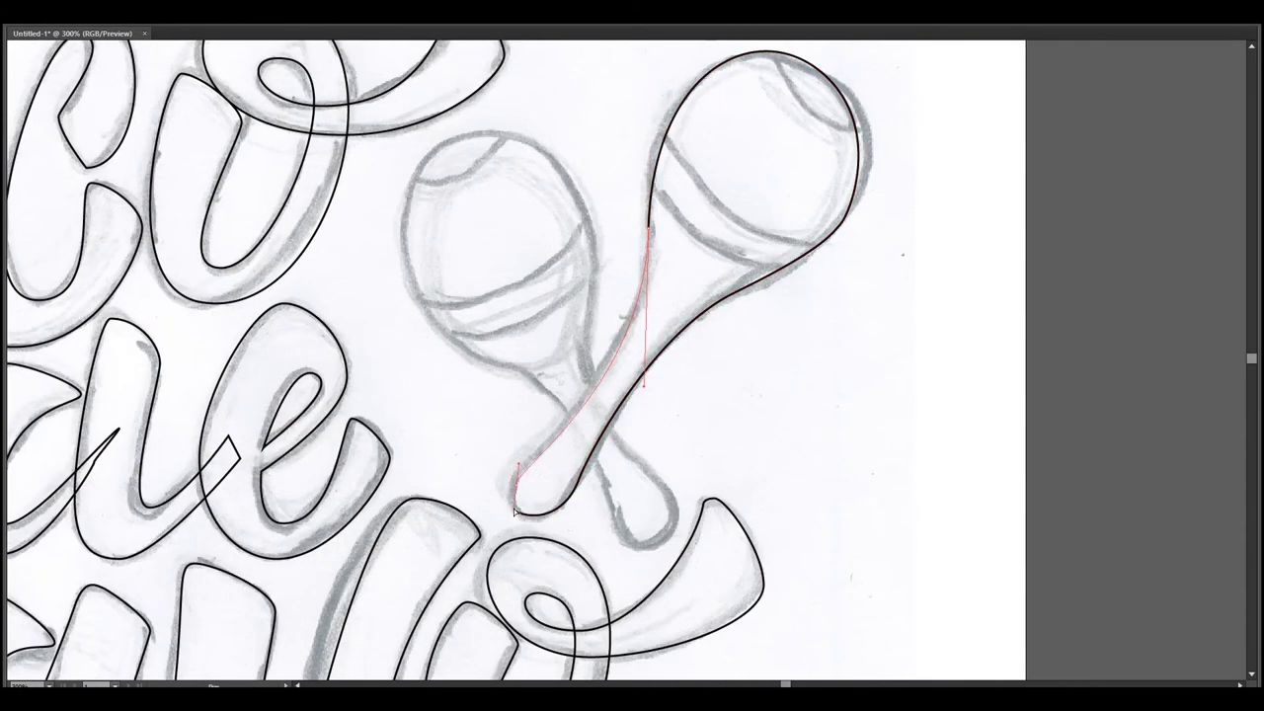
left_click(524, 509)
scroll(531, 509, "up", 1)
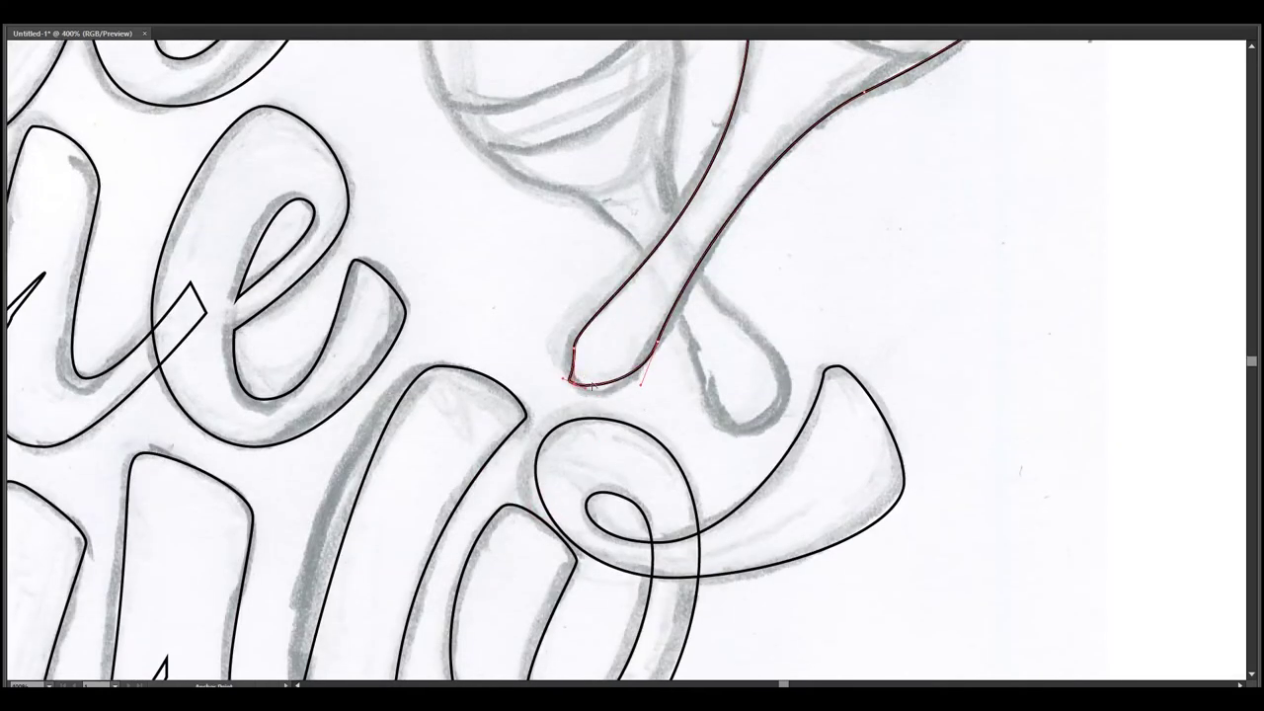
left_click_drag(594, 385, 595, 332)
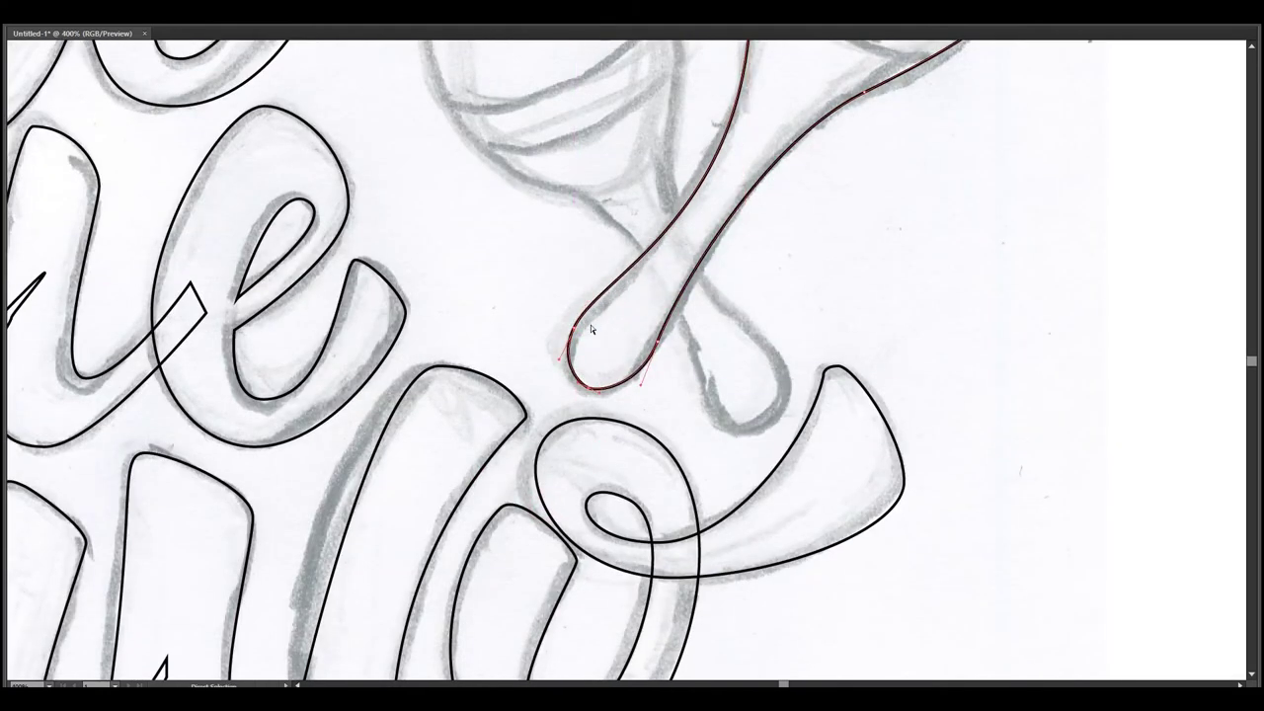
scroll(686, 351, "up", 2)
scroll(696, 345, "up", 2)
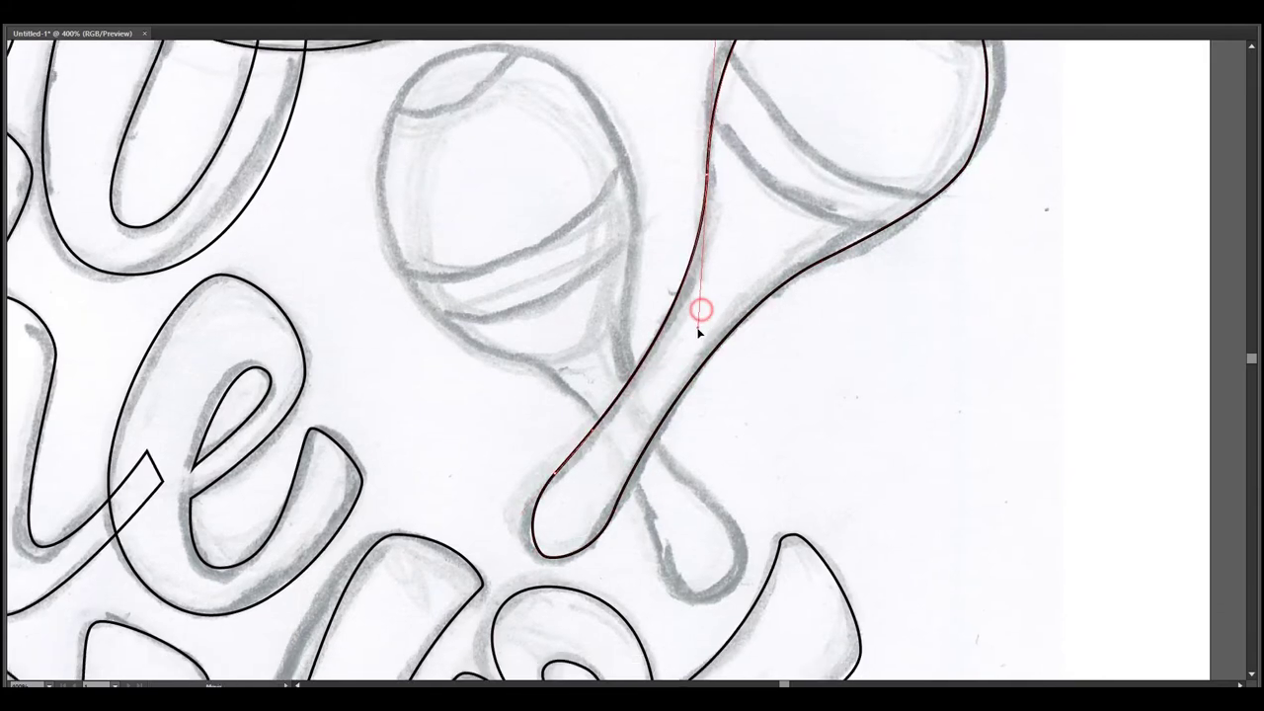
scroll(681, 365, "down", 1)
scroll(721, 257, "up", 3)
scroll(889, 198, "up", 1)
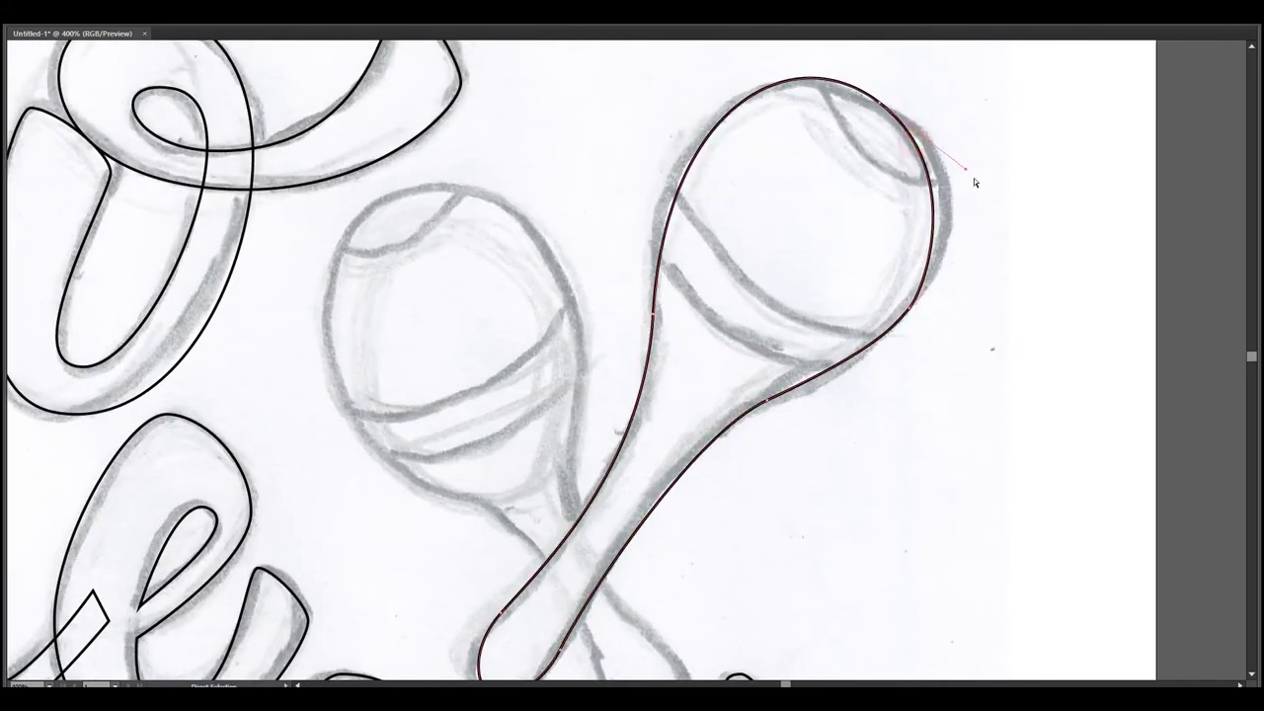
mouse_move(974, 178)
left_mouse_down()
mouse_move(987, 167)
mouse_move(1018, 191)
left_mouse_up()
Draw curved band lines across the maraca head.
left_click(679, 188)
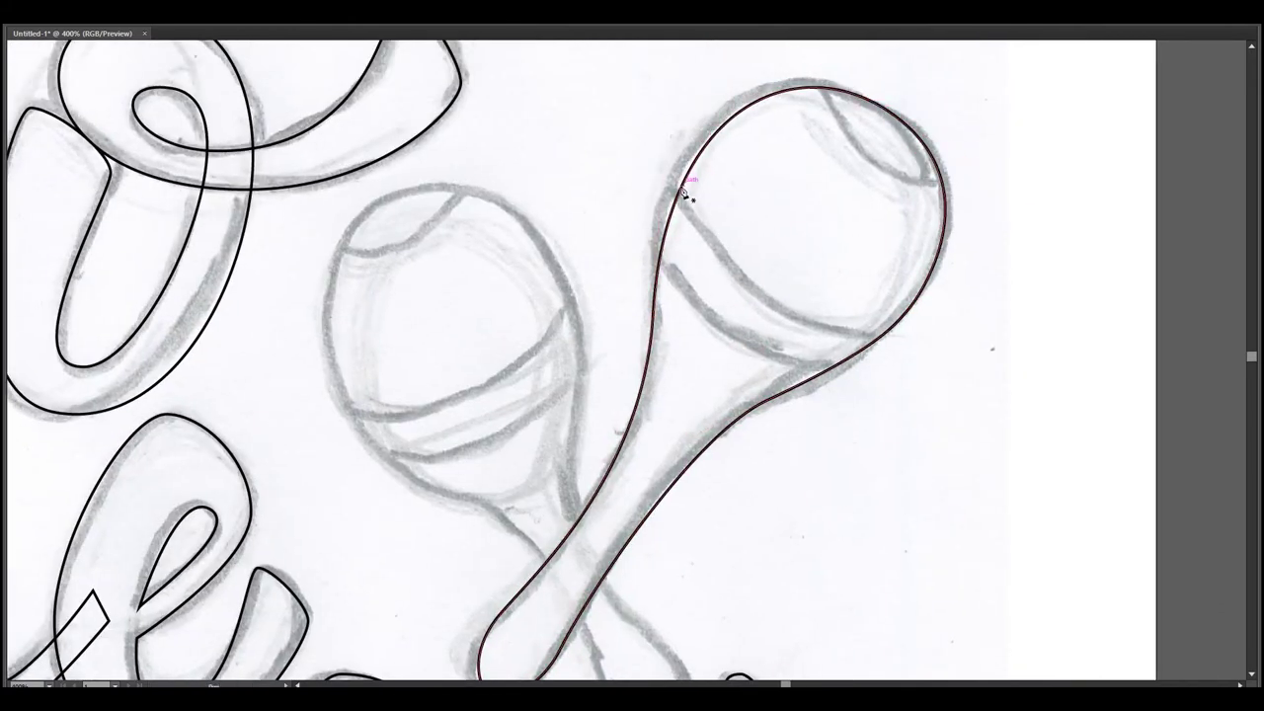
left_click_drag(879, 337, 1027, 363)
left_click(660, 255)
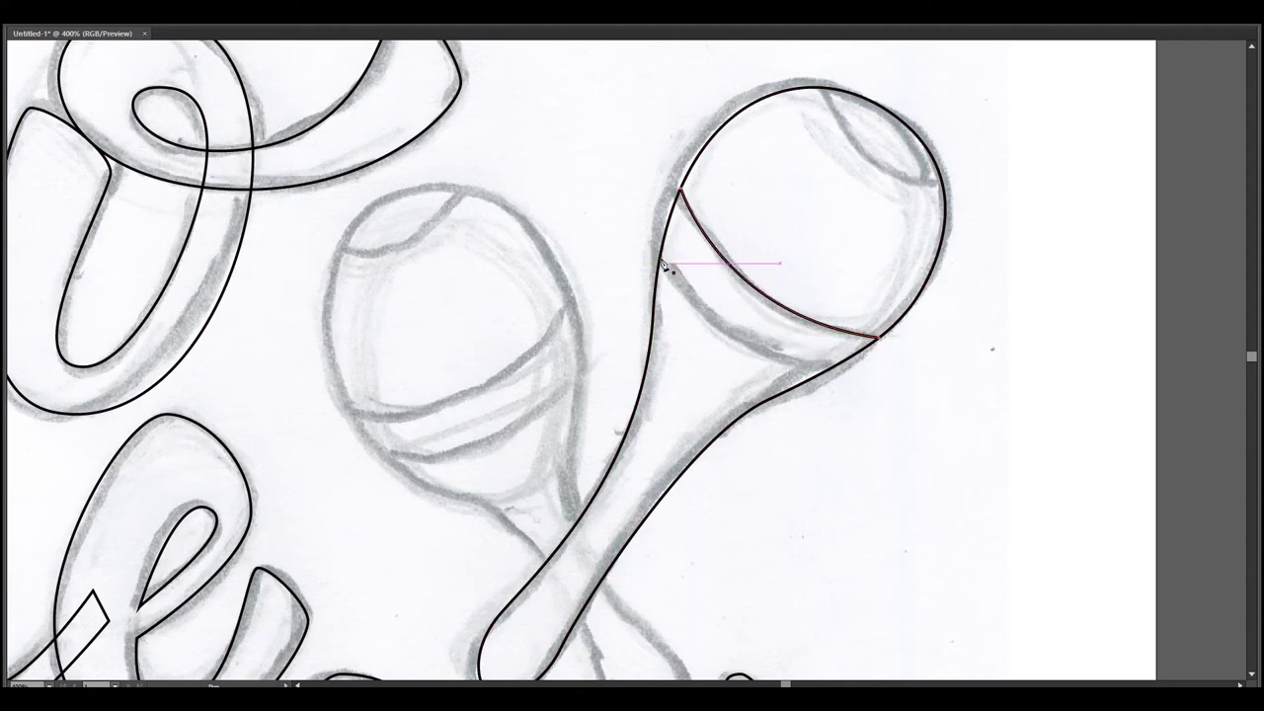
left_click_drag(827, 368, 978, 387)
Align the traced maraca to the sketch and cap its tip with a rotated, narrowed oval.
key("ctrl+minus")
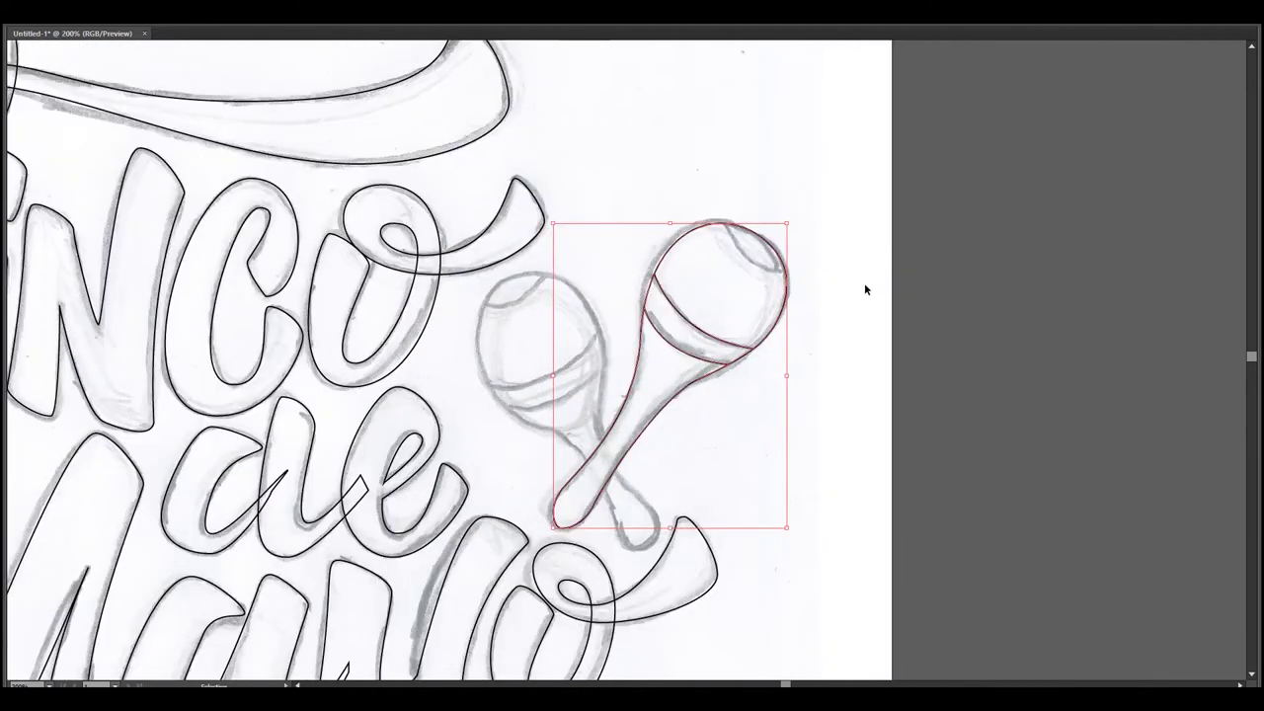
key("Tab")
left_click_drag(854, 288, 829, 258)
scroll(869, 364, "up", 3)
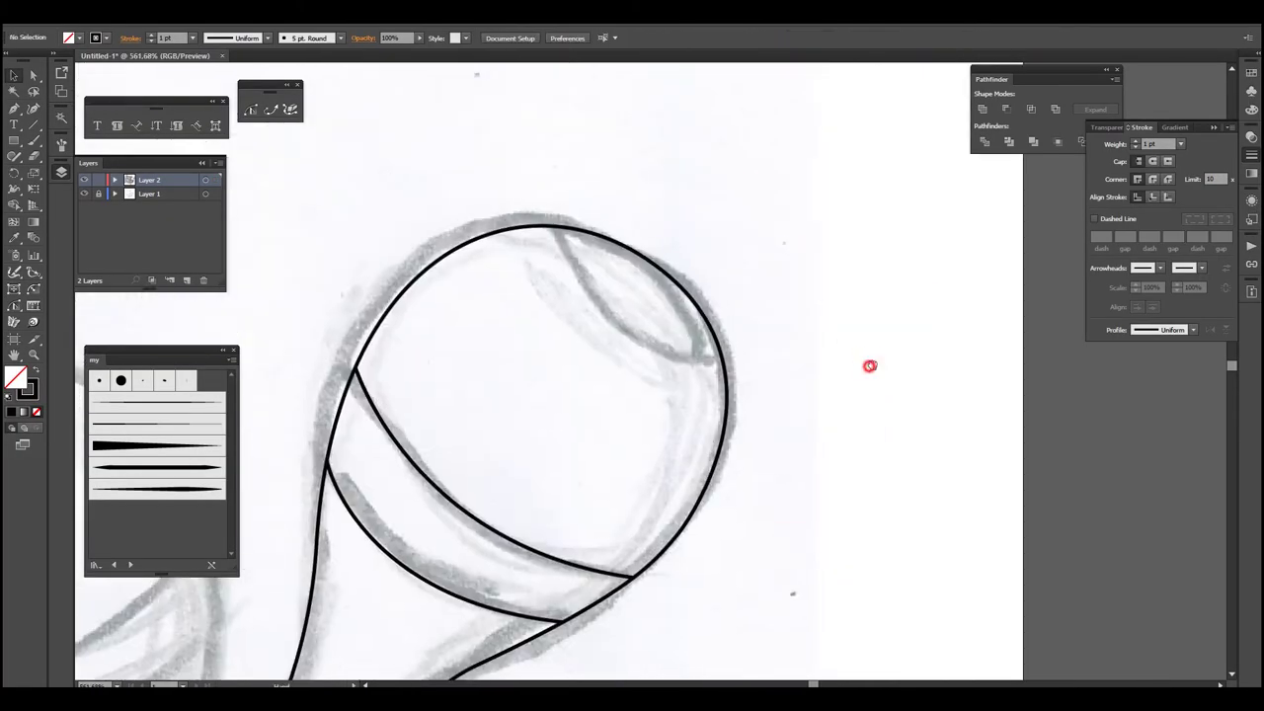
key("l")
left_click_drag(609, 285, 727, 313)
mouse_move(732, 248)
left_mouse_down()
mouse_move(735, 336)
mouse_move(712, 357)
left_mouse_up()
left_click_drag(635, 282, 646, 296)
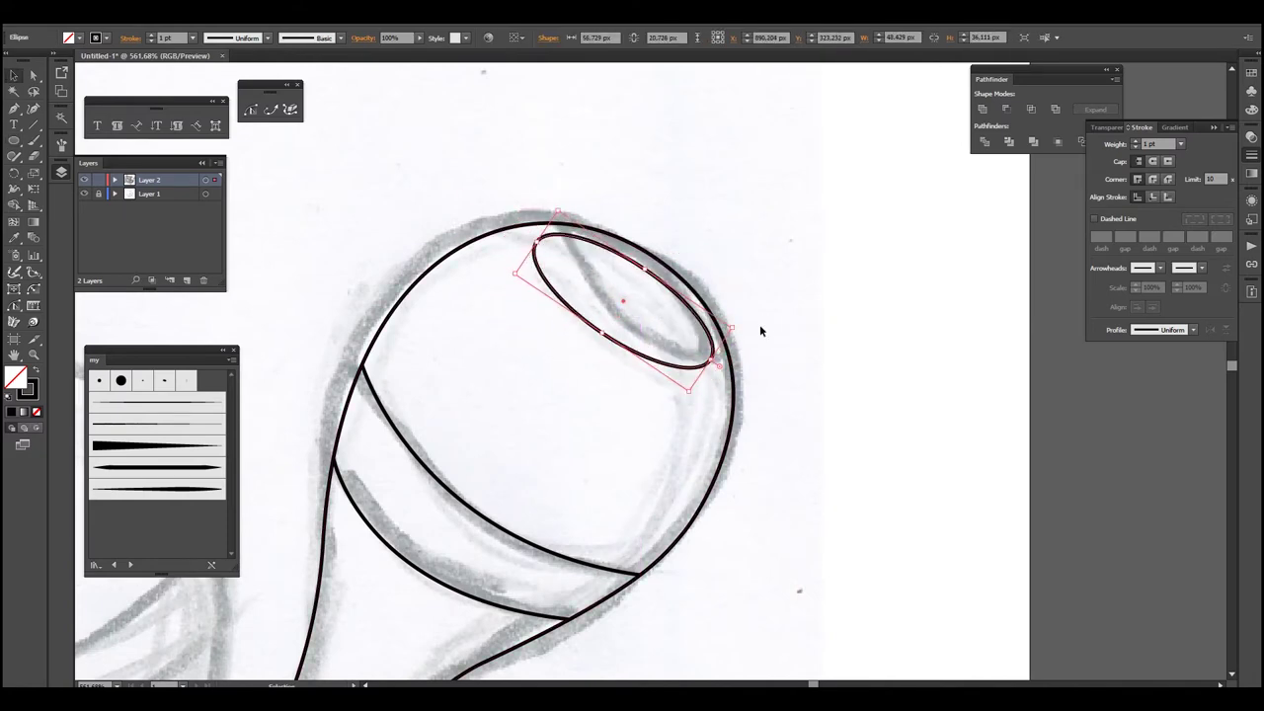
left_click(761, 330)
Scale the maraca, then move and rotate a mirrored copy over the left maraca.
key("ctrl+minus")
key("ctrl+minus")
key("ctrl+minus")
left_click_drag(530, 307, 728, 471)
mouse_move(739, 400)
left_mouse_down()
mouse_move(730, 324)
mouse_move(722, 336)
left_mouse_up()
left_click_drag(728, 445, 536, 375)
mouse_move(552, 581)
left_mouse_down()
mouse_move(570, 581)
mouse_move(602, 544)
left_mouse_up()
left_click_drag(581, 352, 598, 353)
key("ctrl+minus")
key("ctrl+minus")
key("ctrl+minus")
key("ctrl+a")
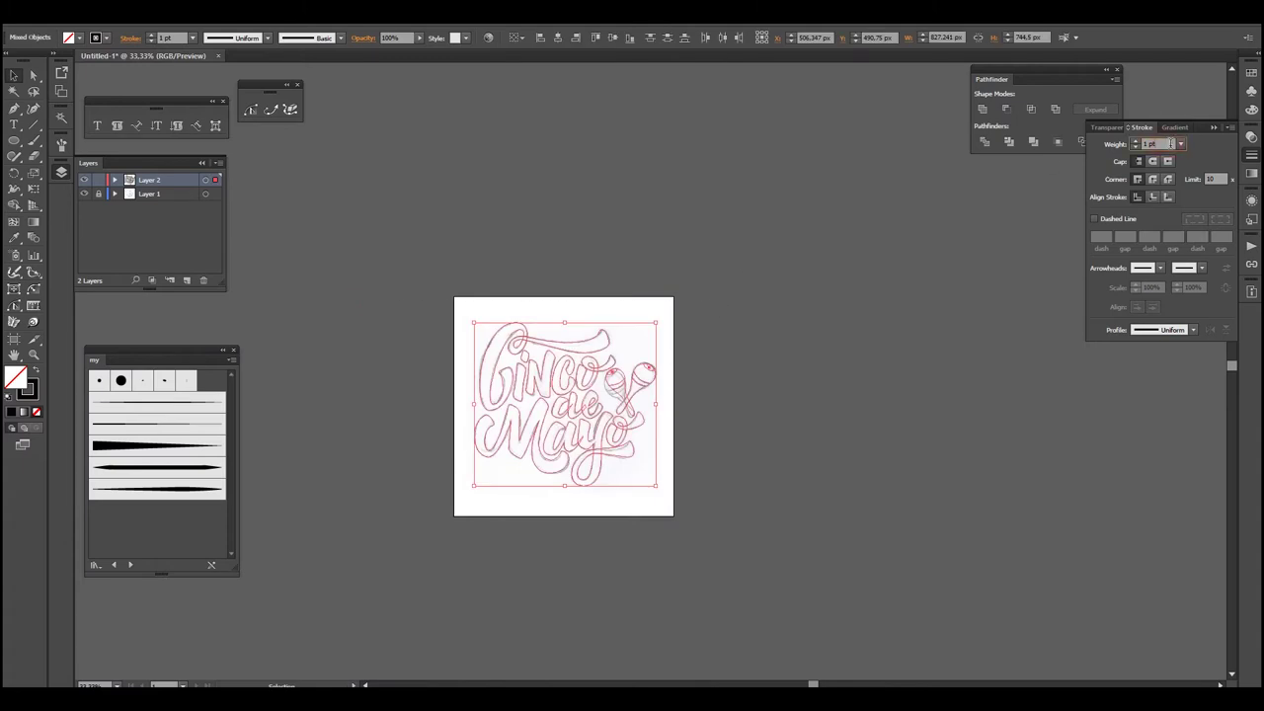
Give the lettering a 5 pt stroke weight and deselect the artwork.
type("5")
key("Return")
left_click(1016, 248)
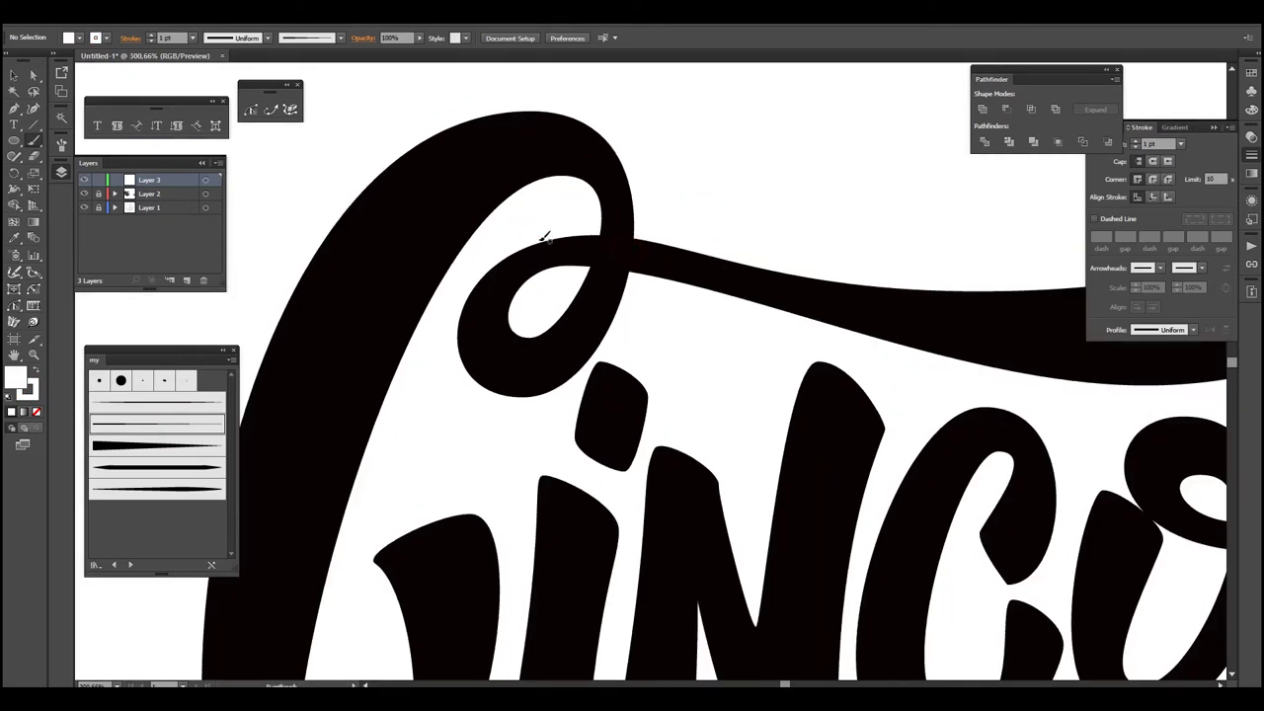
Draw a thin curve along the top swash join and adjust its anchors.
left_click_drag(616, 234, 520, 241)
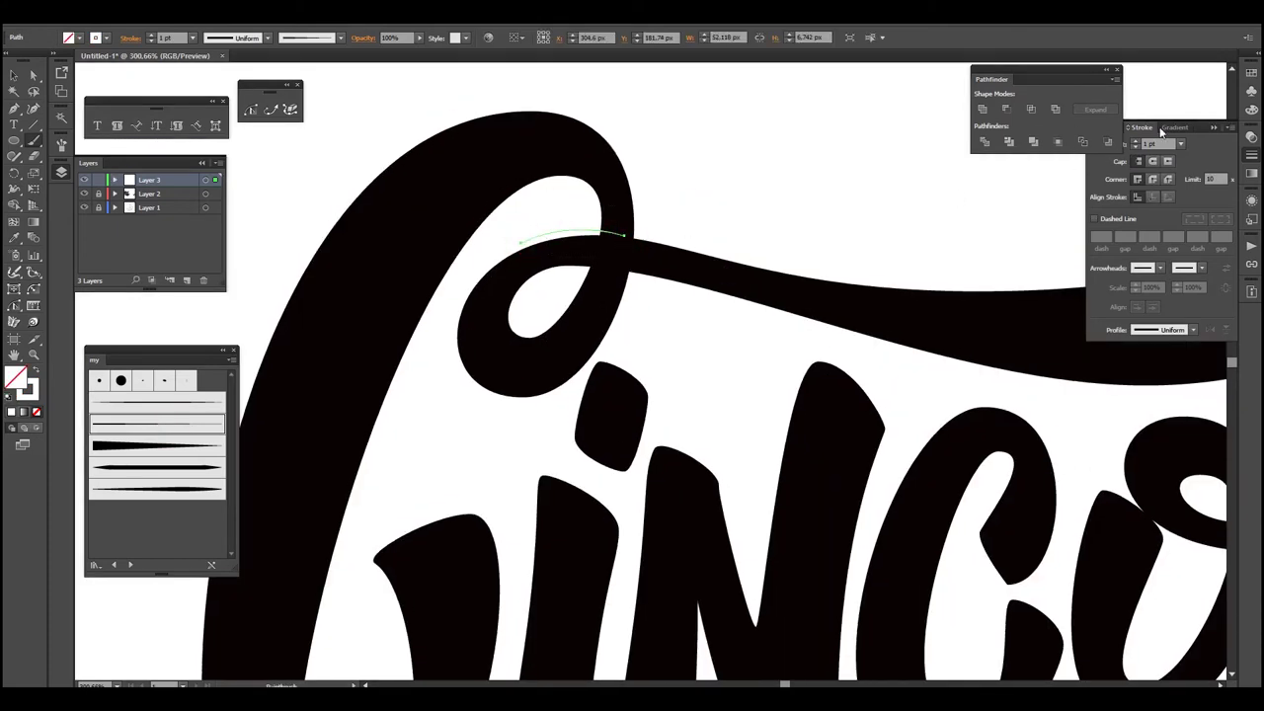
key("ctrl+equal")
key("a")
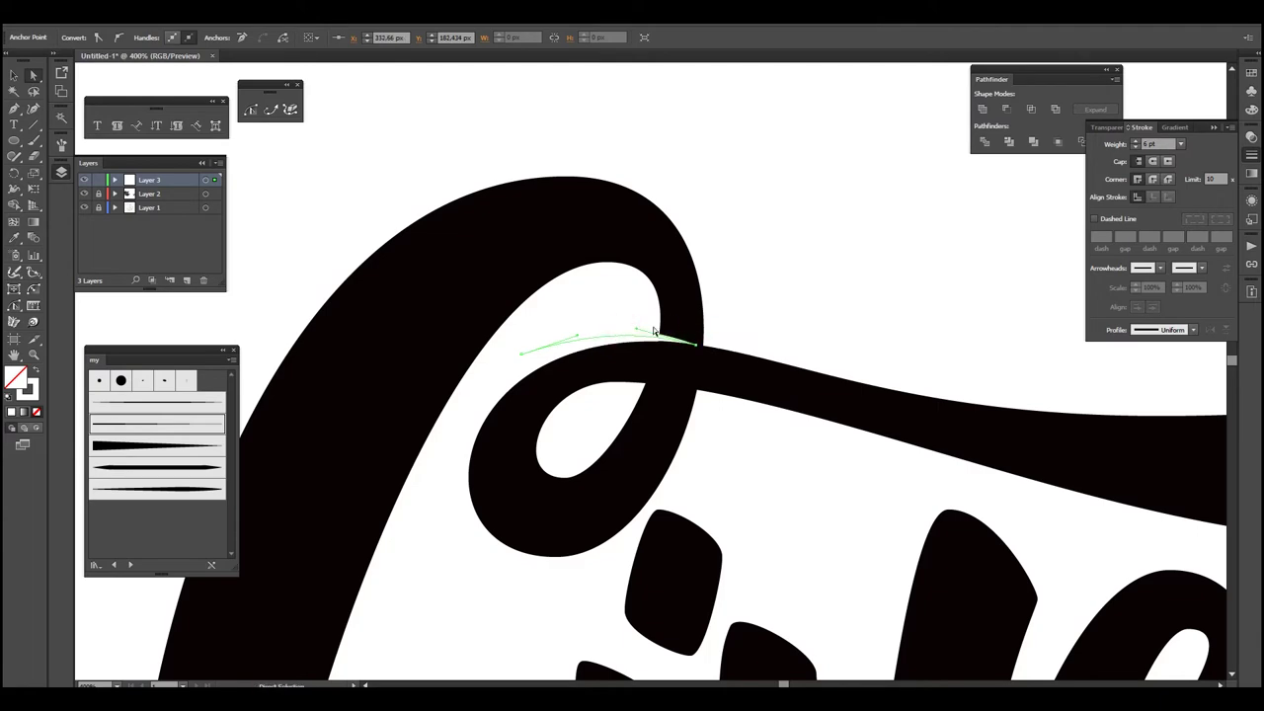
key("Return")
key("Escape")
Add a thin curve where the y's swash crosses its stem.
scroll(691, 237, "down", 3)
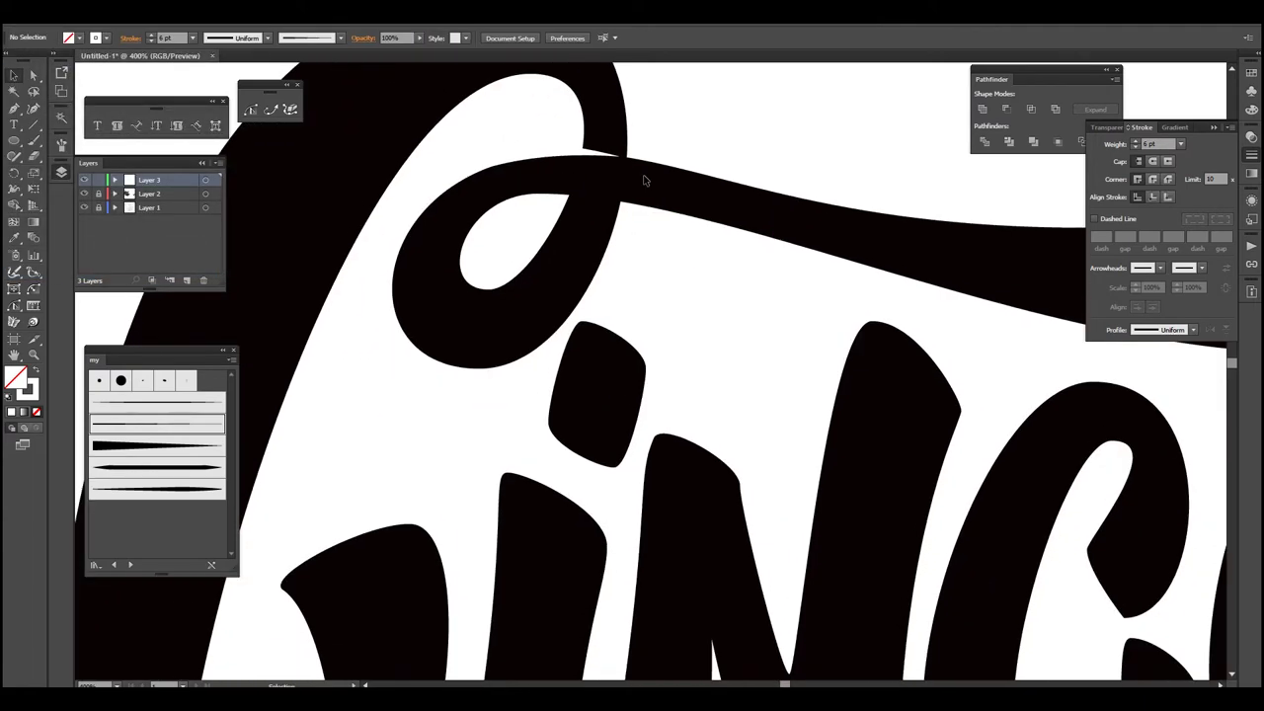
scroll(623, 256, "down", 3)
scroll(838, 273, "right", 2)
scroll(578, 386, "down", 5)
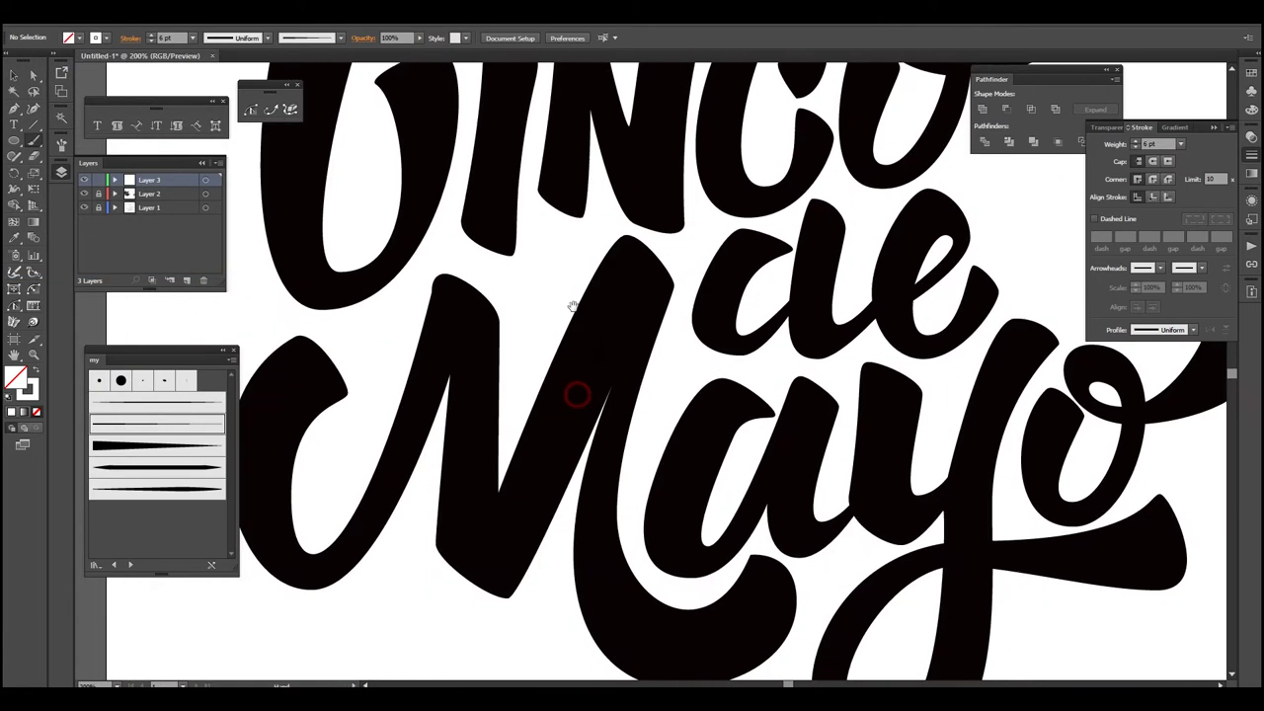
scroll(696, 375, "up", 2)
scroll(696, 376, "up", 2)
left_click_drag(554, 405, 758, 327)
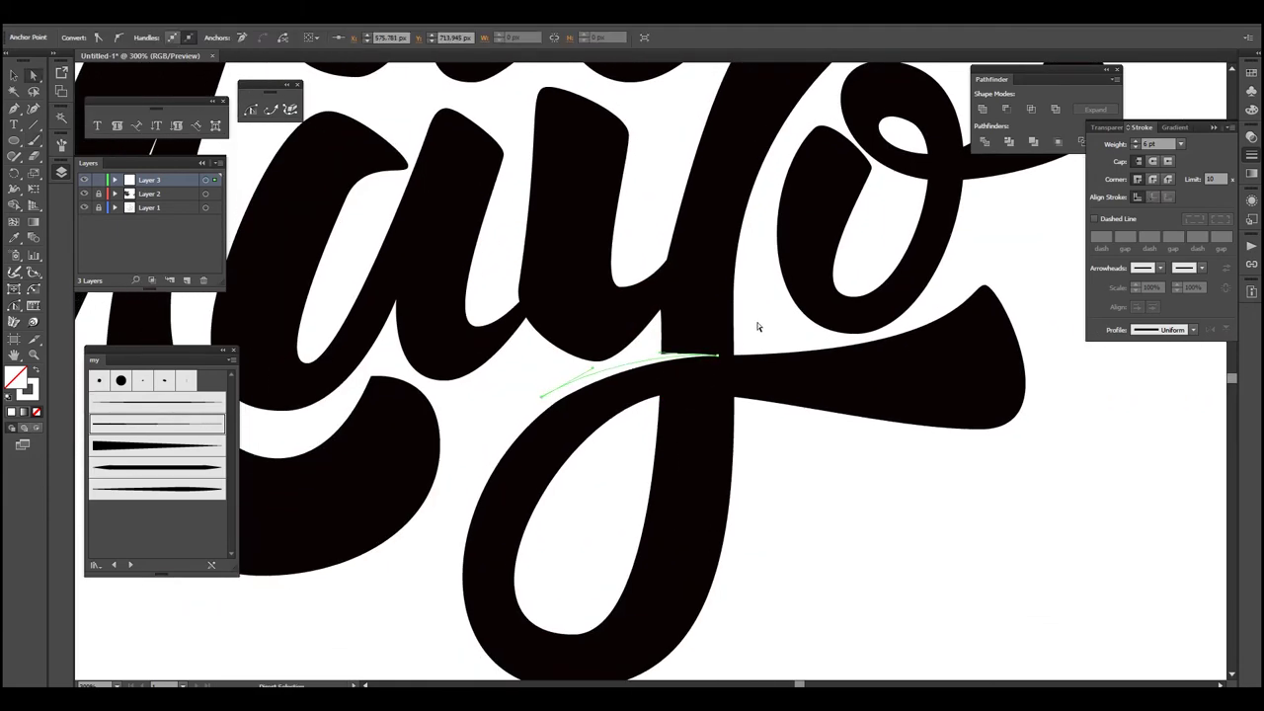
key("Return")
key("Escape")
scroll(688, 282, "down", 1)
Paint a Paintbrush stroke filling the y's join, then select all the lettering to group it.
key("b")
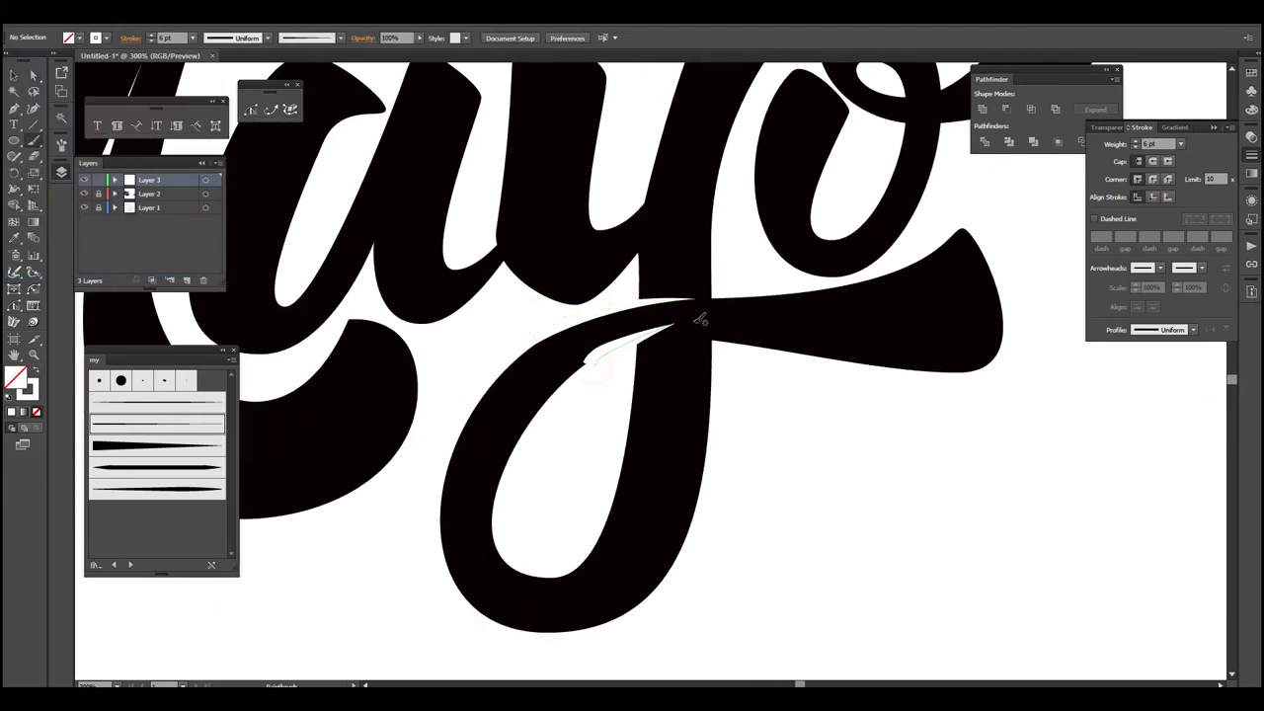
left_click_drag(656, 334, 556, 395)
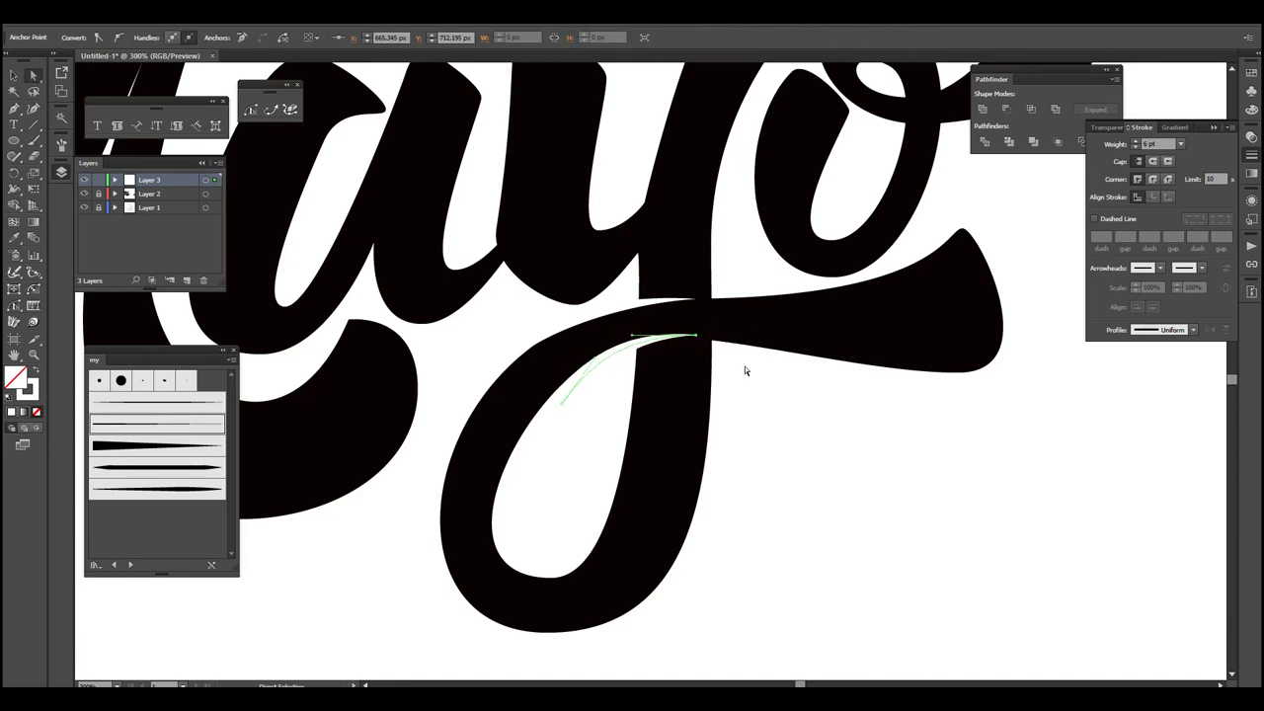
key("ctrl+shift+a")
key("ctrl+0")
key("ctrl+a")
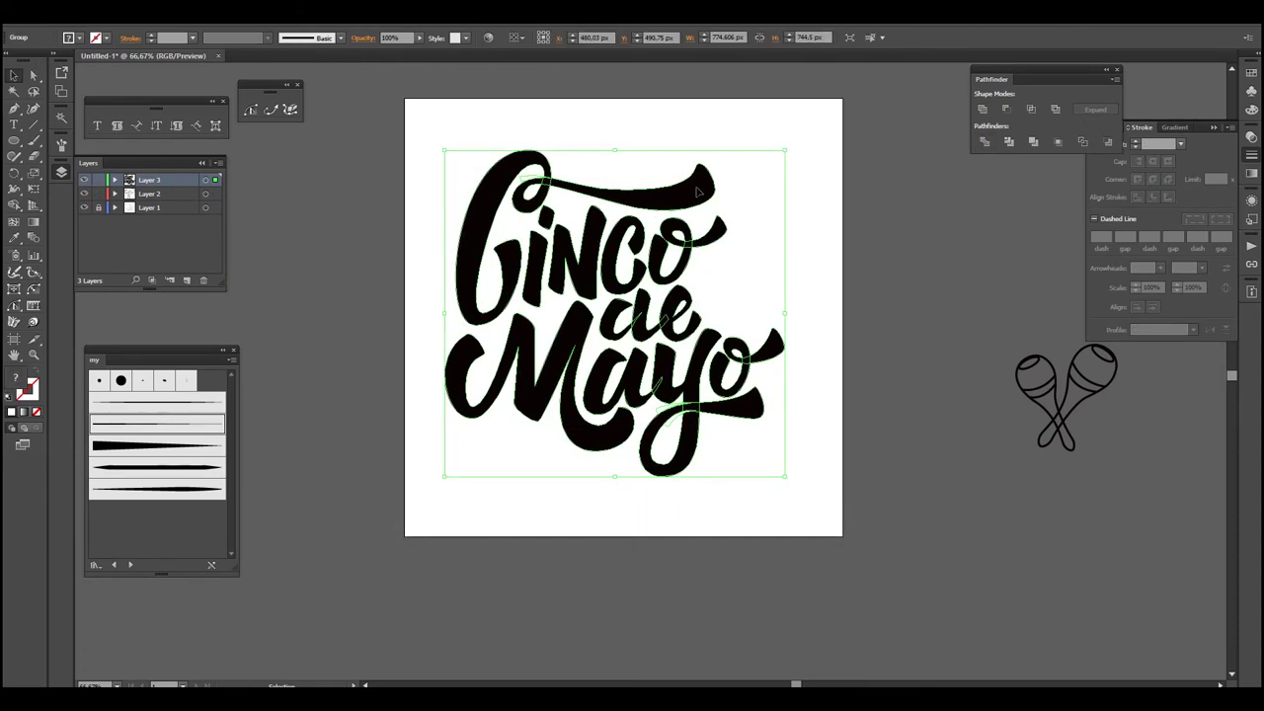
Isolate the lettering group and run the Smooth tool along the swash and letters.
key("ctrl+shift+a")
key("a")
key("v")
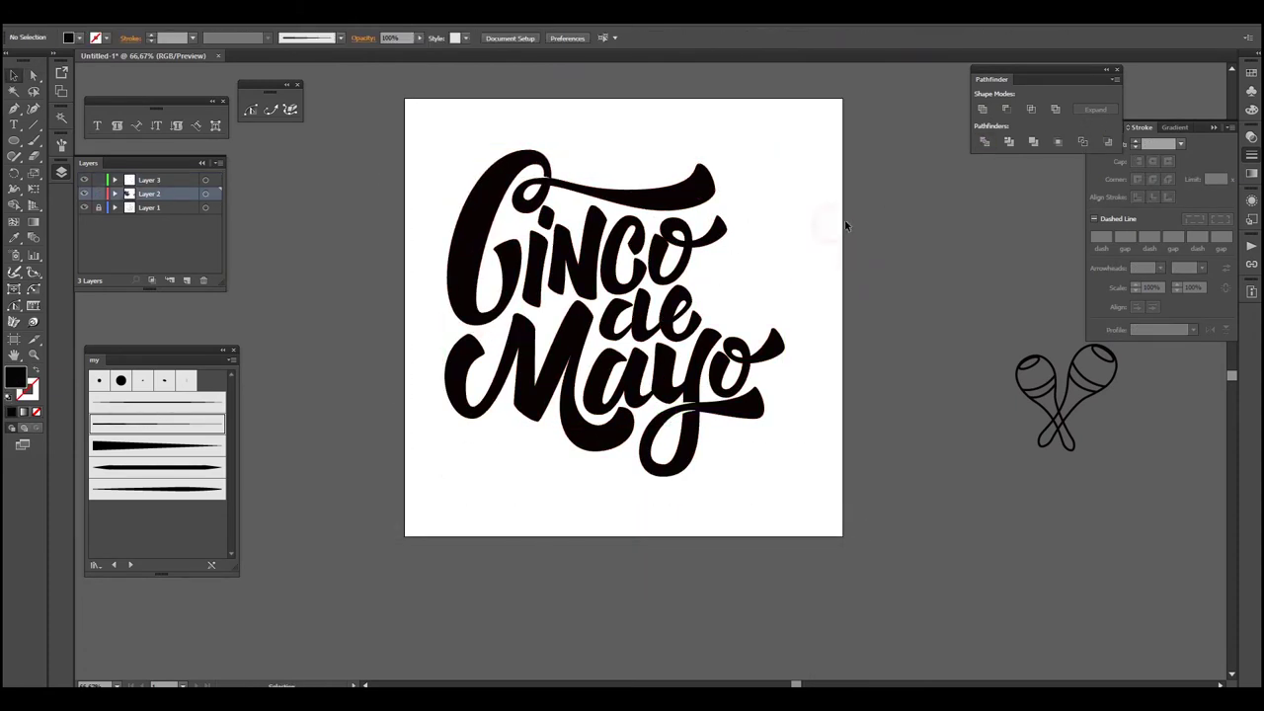
left_click(695, 195)
double_click(695, 195)
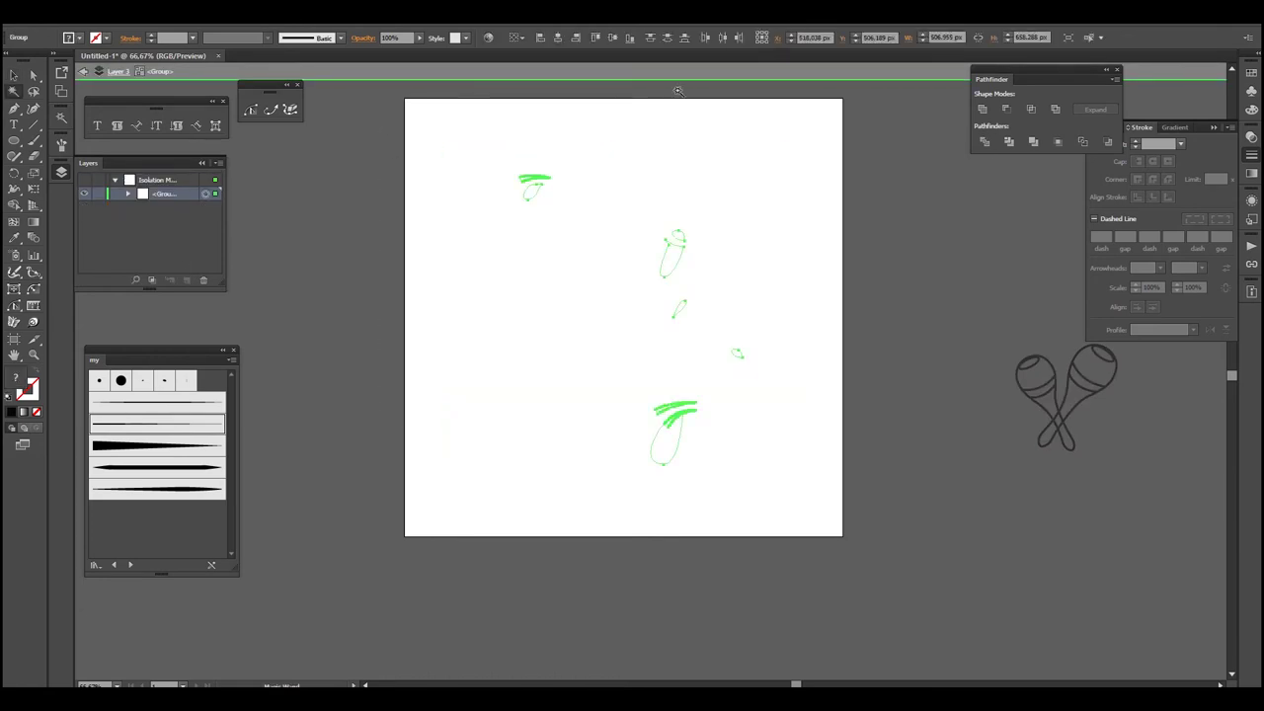
key("y")
left_click_drag(618, 187, 519, 342)
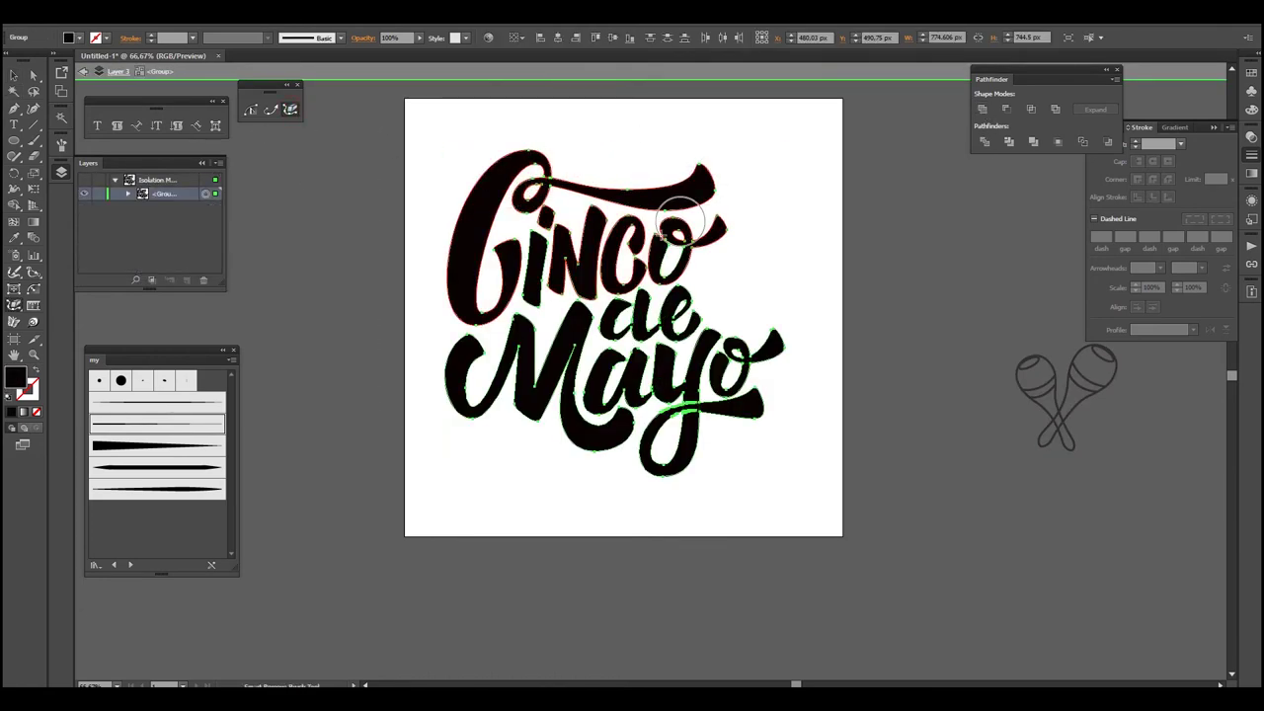
key("Escape")
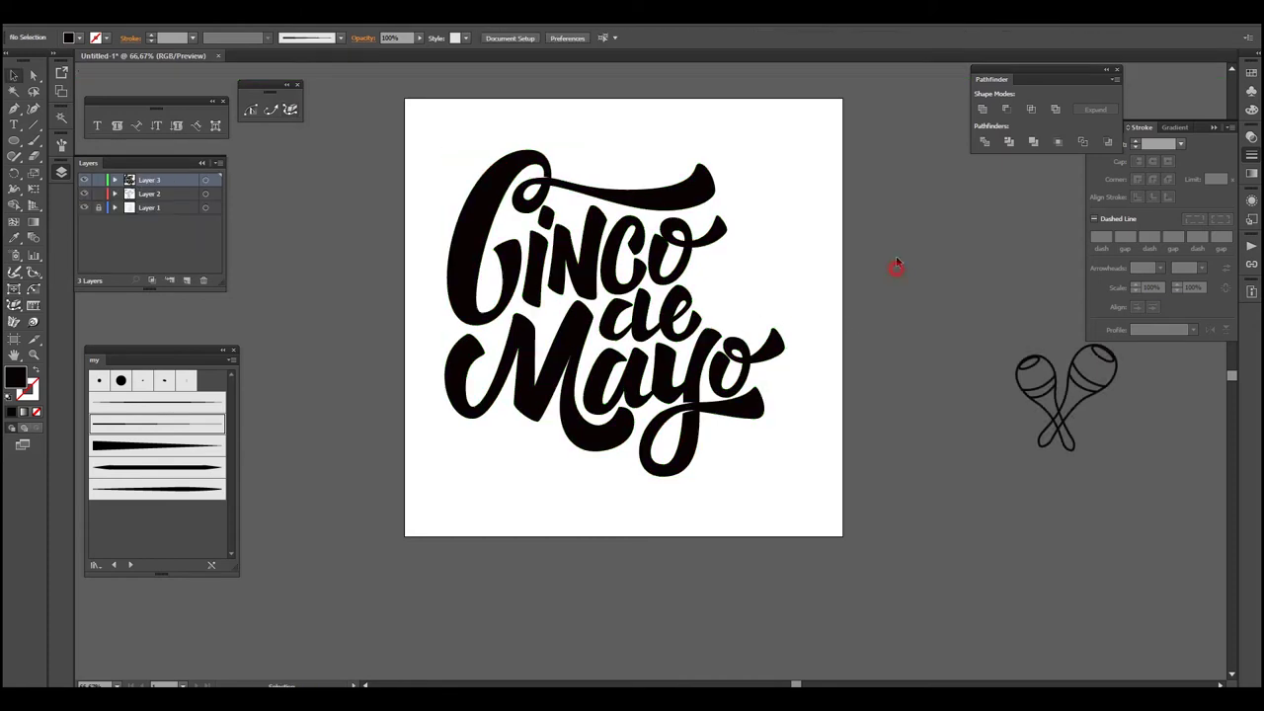
key("ctrl+minus")
Set the lettering fill to grey.
key("v")
double_click(17, 379)
type("999999")
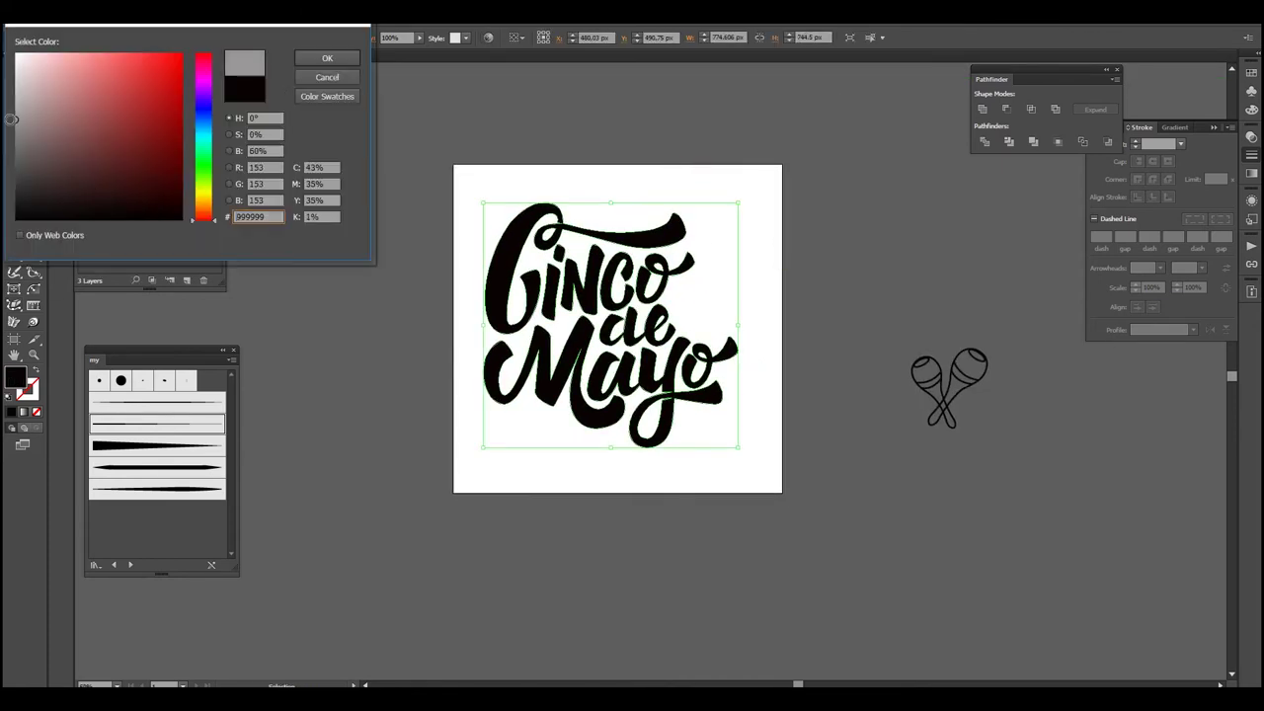
key("Return")
Apply an Inner Glow in Normal mode, black, 100% opacity, 12 px blur.
left_click(183, 11)
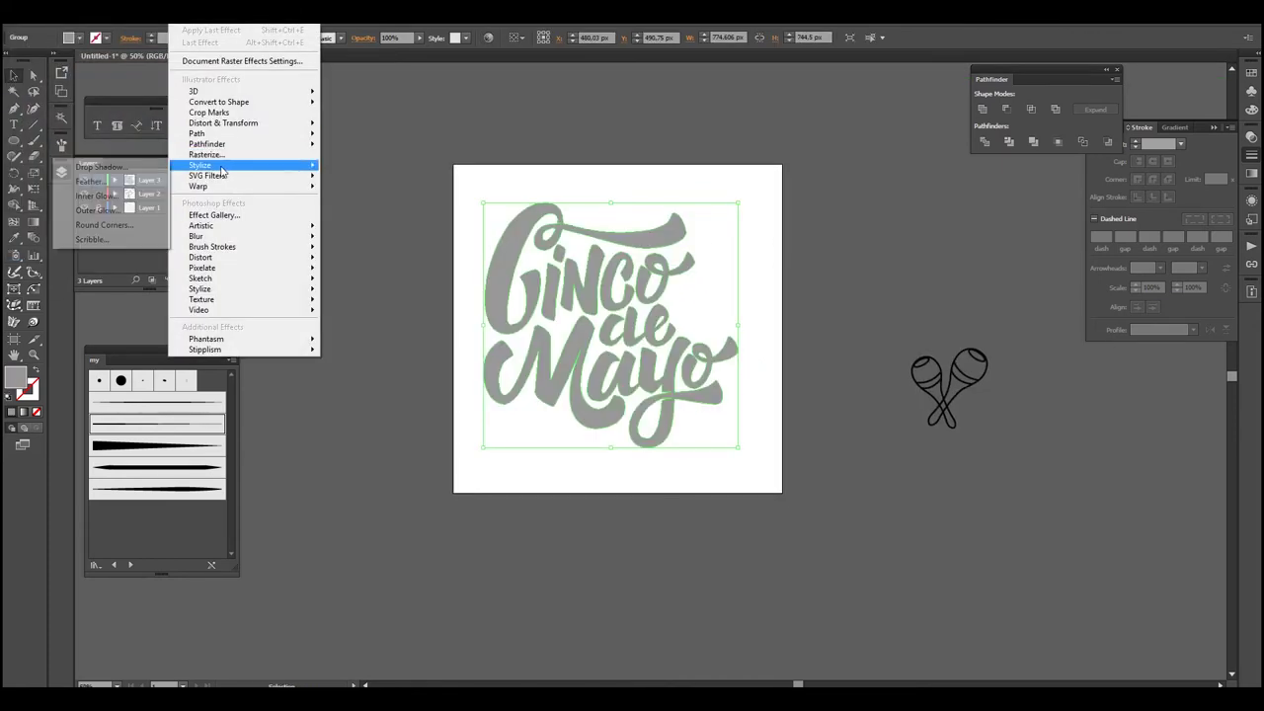
left_click(128, 193)
left_click(984, 337)
left_click(983, 335)
left_click(1043, 335)
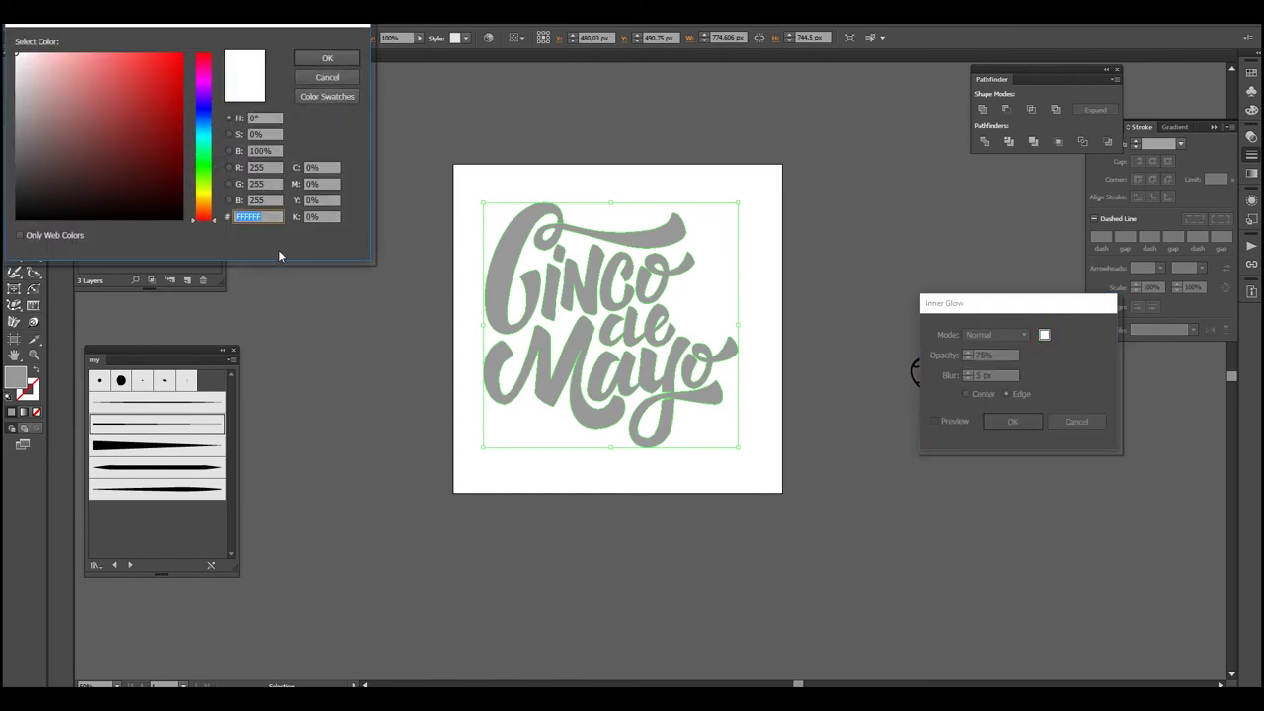
left_click(326, 58)
left_click(1002, 354)
type("100")
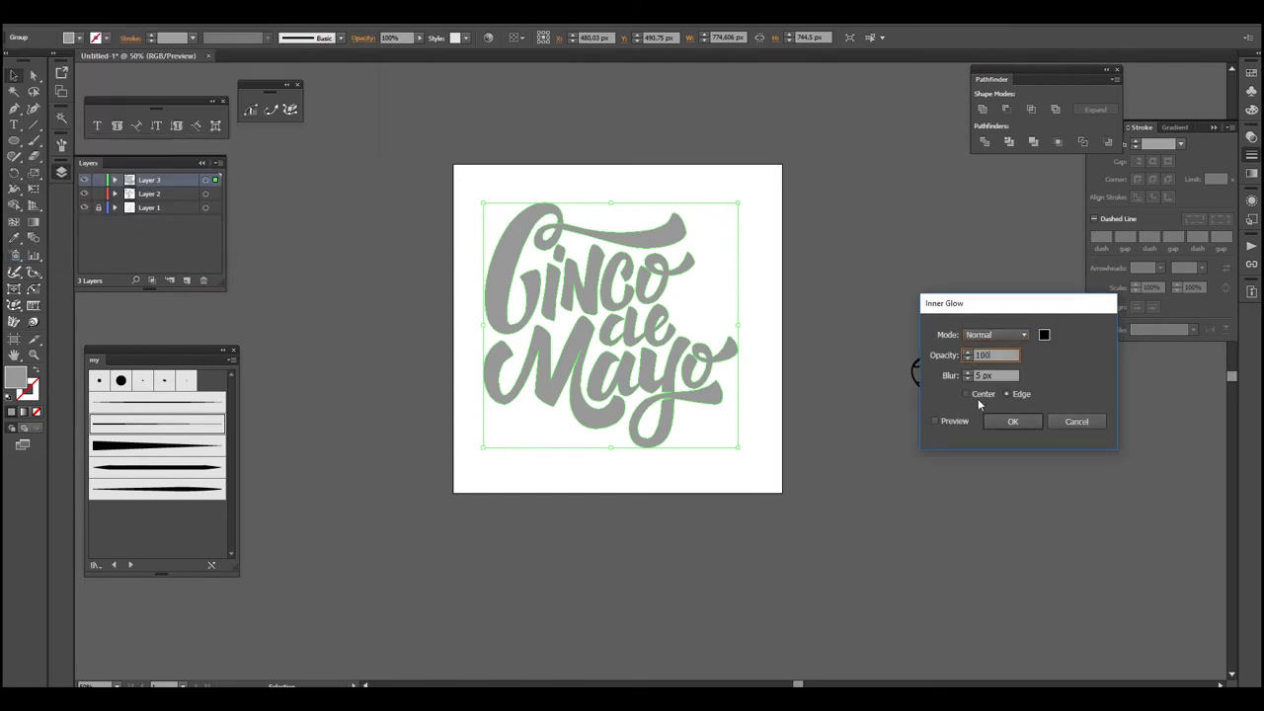
left_click(935, 421)
key("Up")
key("Up")
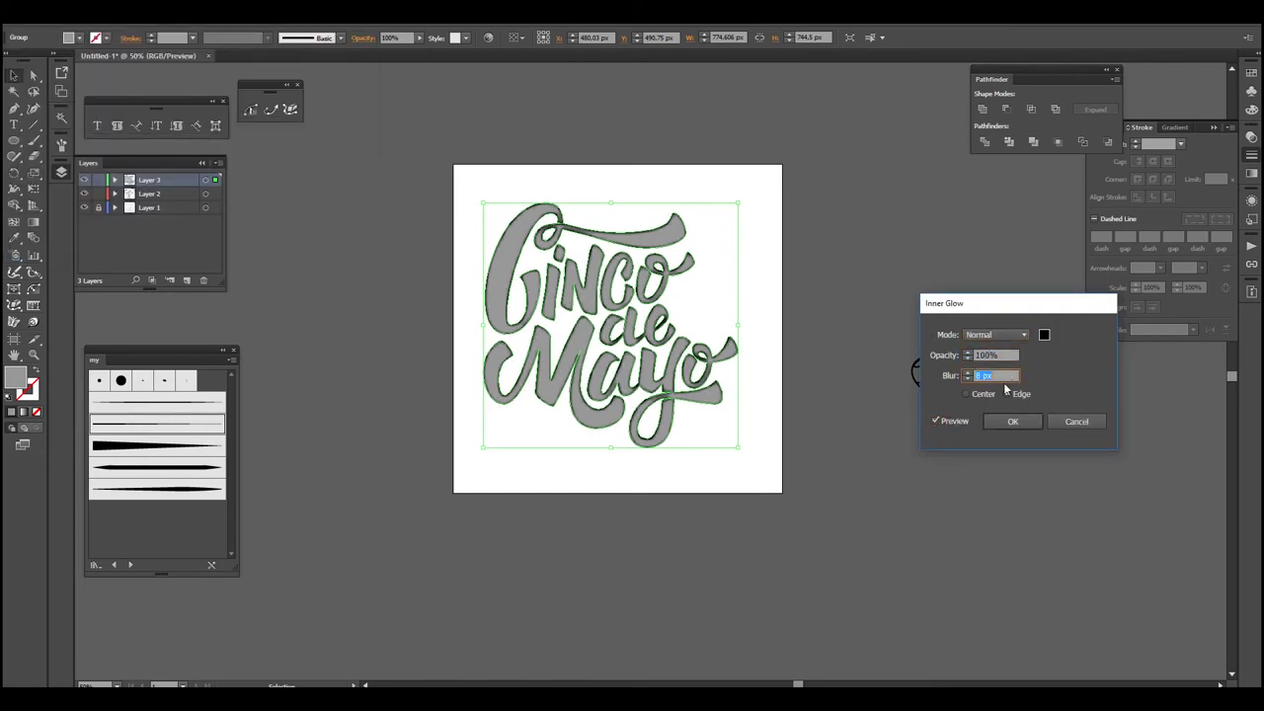
key("Up")
key("Up")
key("Up")
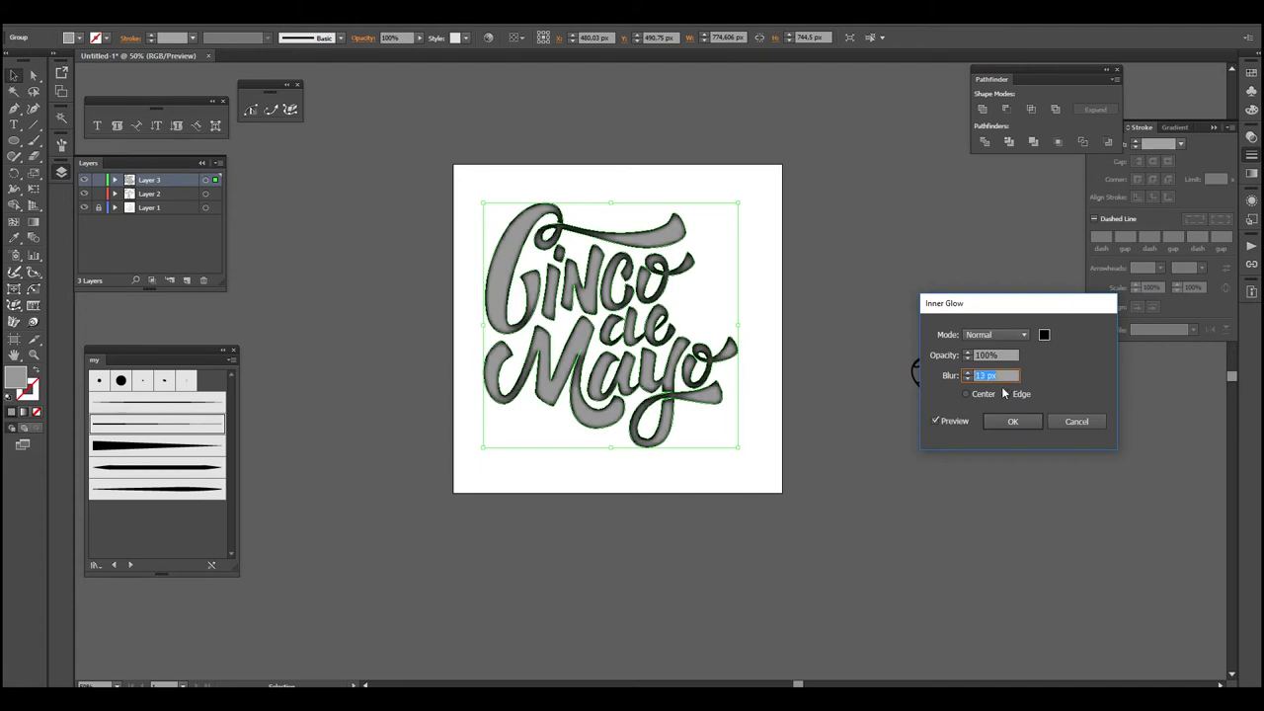
key("Return")
Apply the Pixelate > Mezzotint texture to the lettering.
left_click(178, 12)
left_click(481, 314)
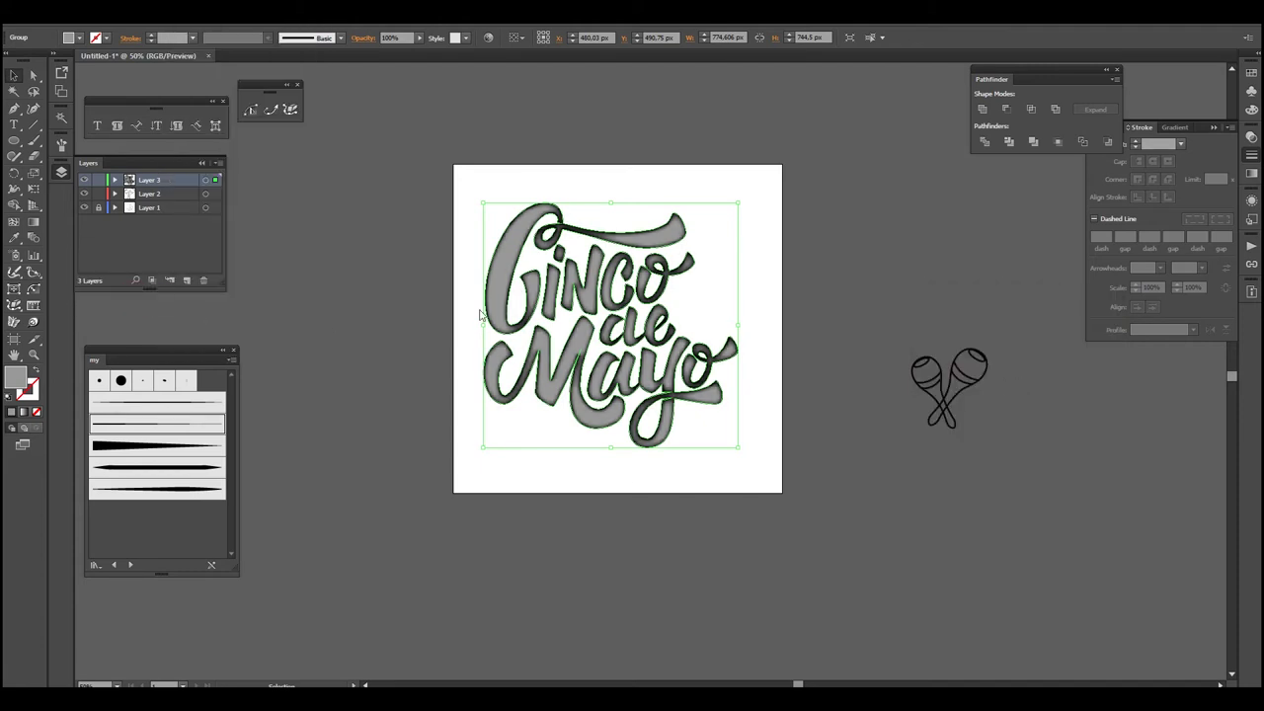
key("Return")
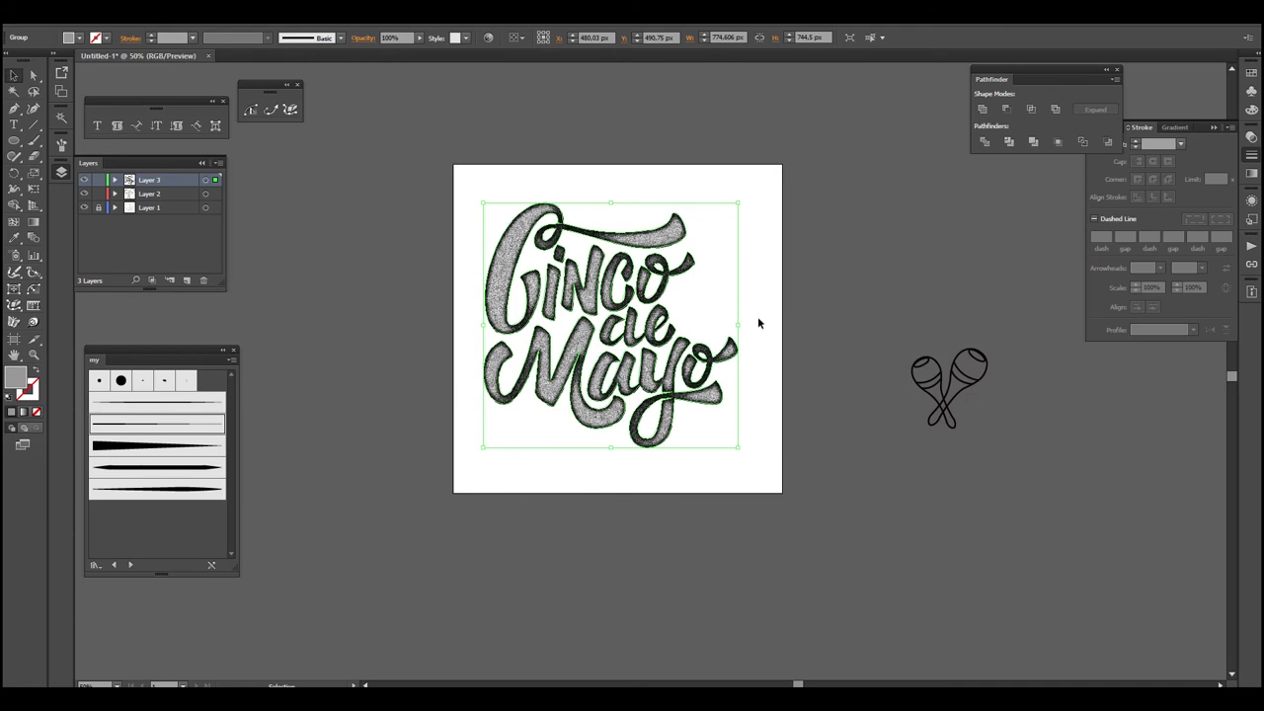
left_click(178, 12)
left_click(158, 440)
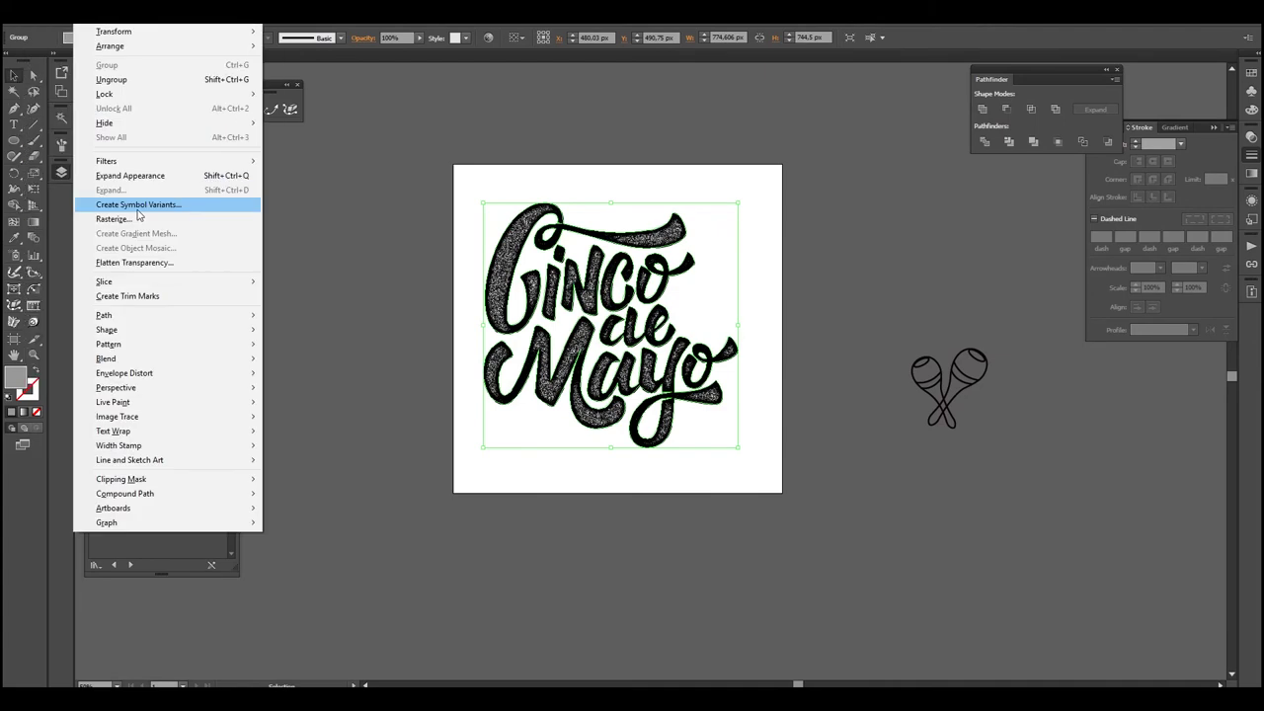
Rasterize the textured lettering, image-trace it and expand the trace into vector paths.
left_click(189, 193)
left_click(314, 37)
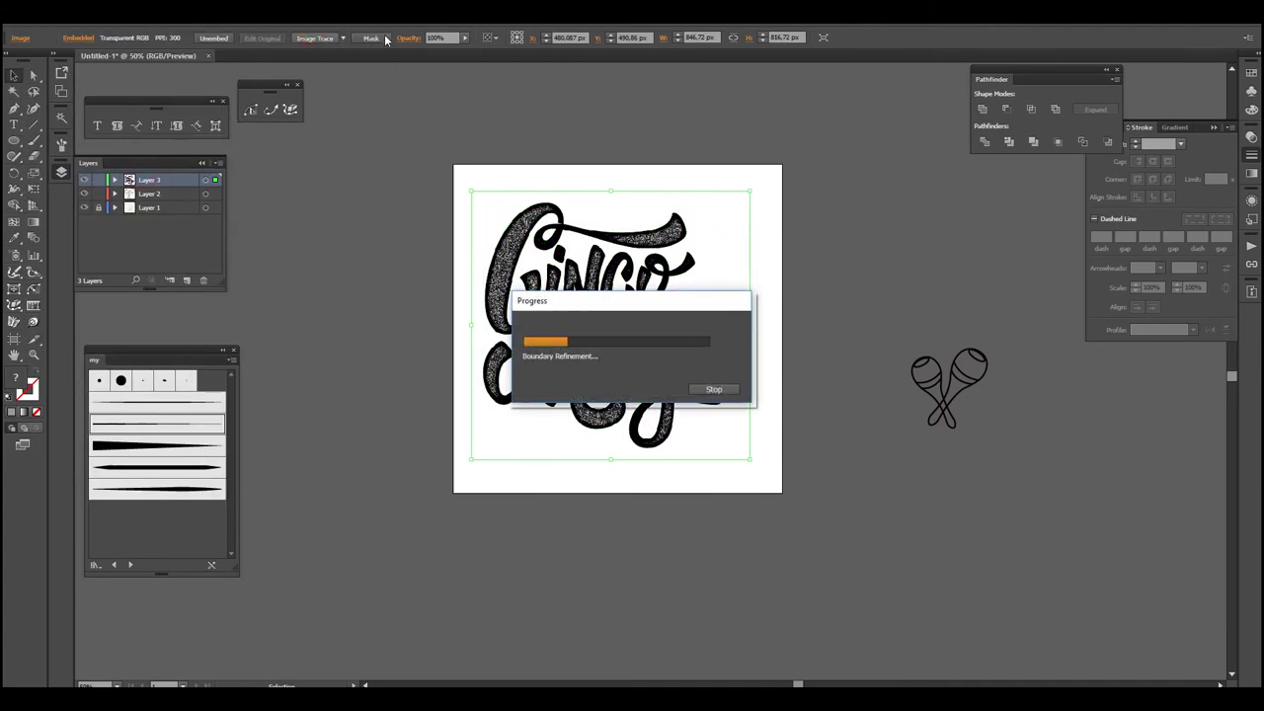
left_click(392, 40)
key("y")
left_click(733, 217)
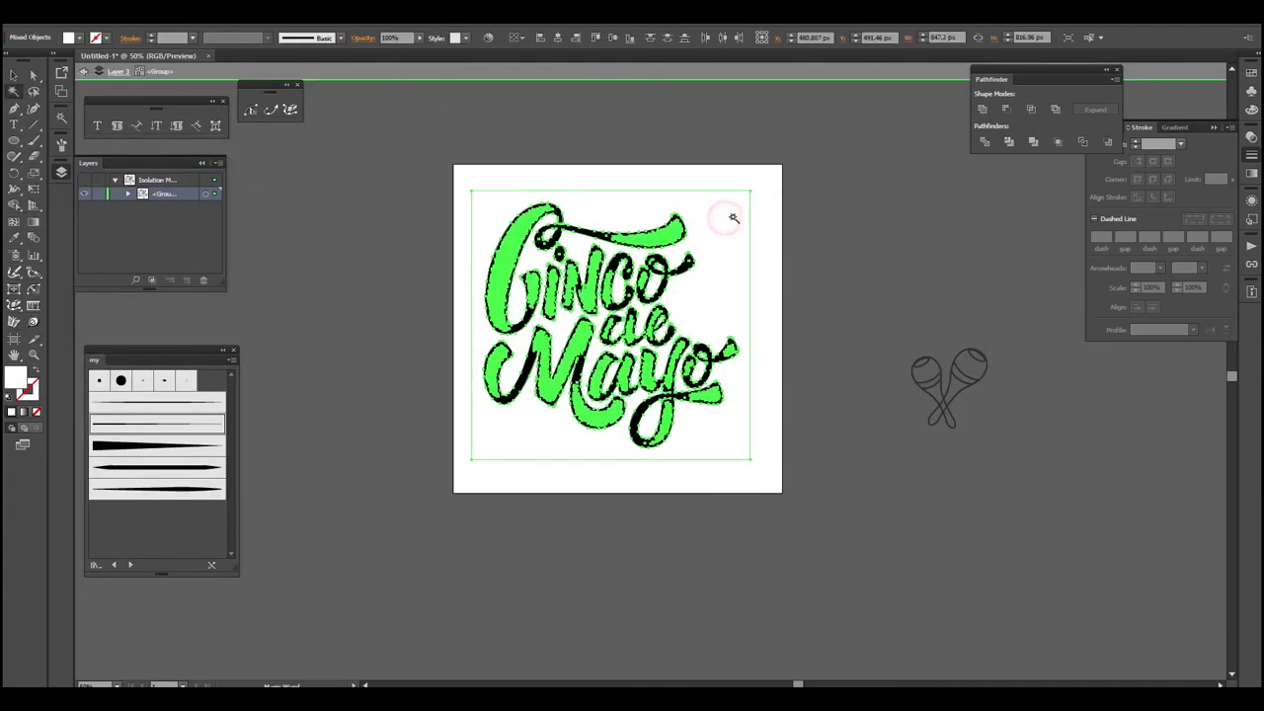
key("v")
double_click(784, 207)
Recolour the traced lettering orange with the HSB sliders and scale it up slightly.
double_click(16, 378)
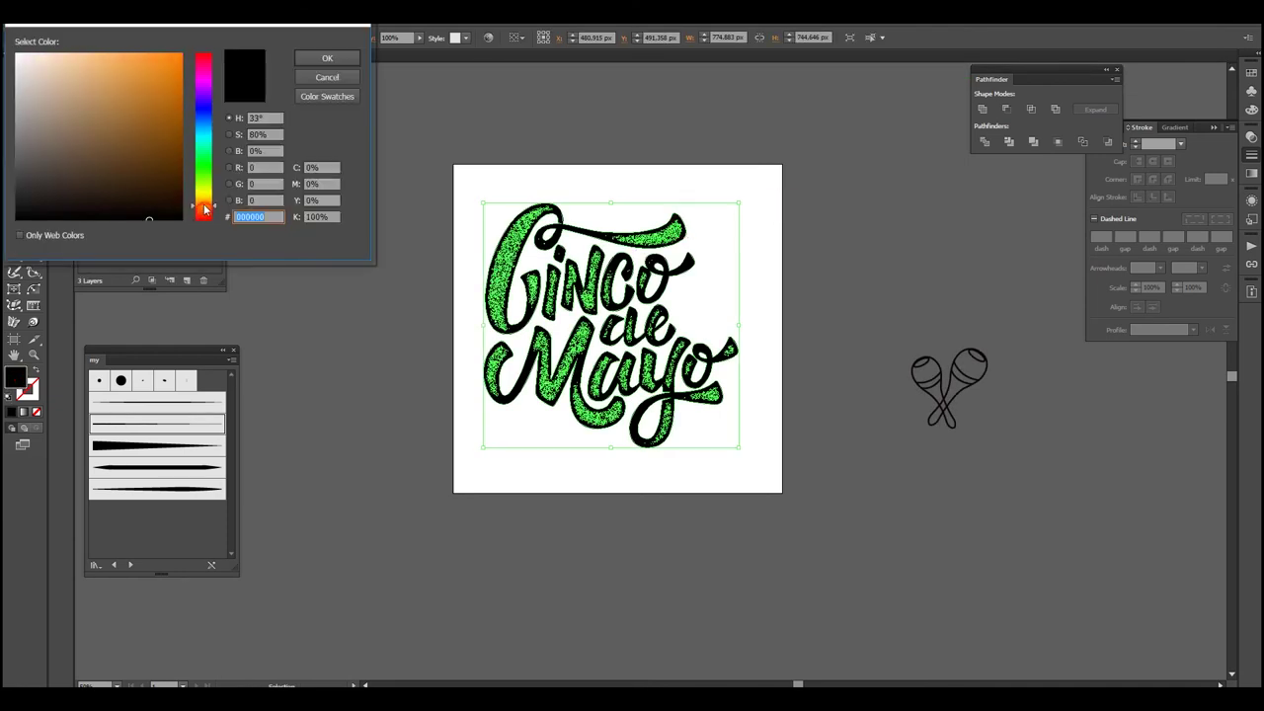
left_click(59, 148)
left_click(327, 59)
left_click(1251, 135)
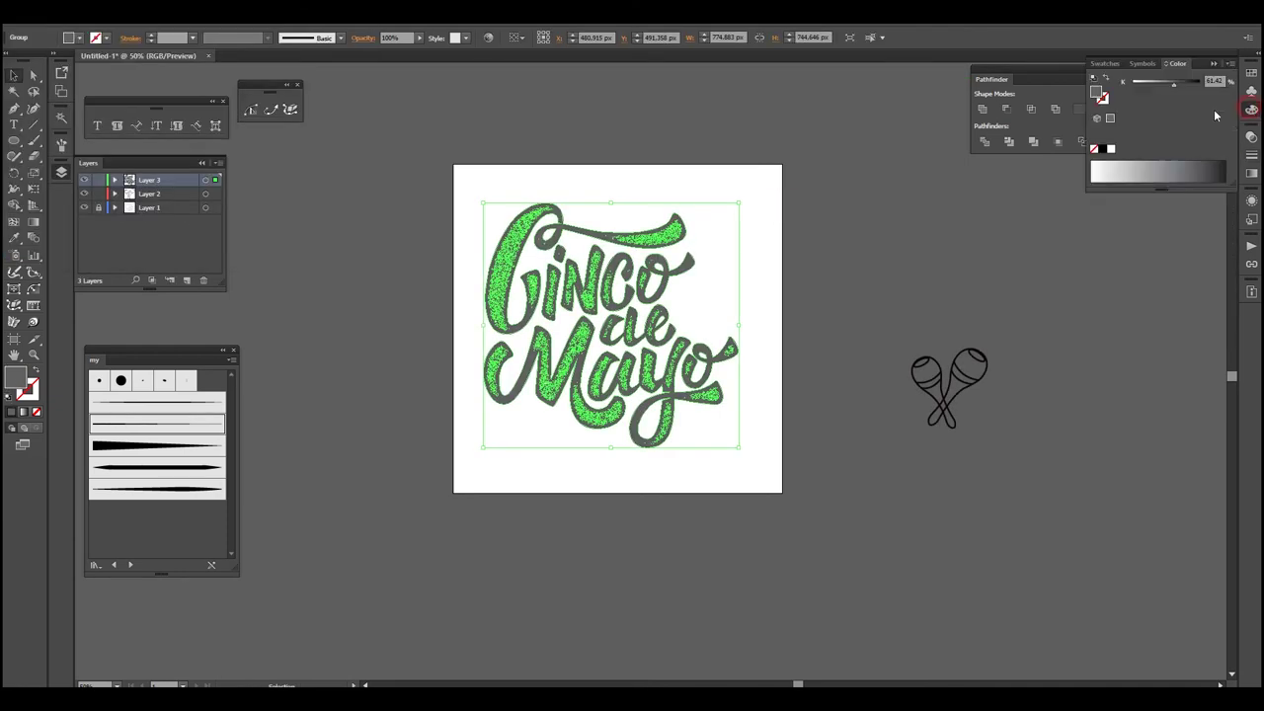
left_click(1230, 69)
left_click(1122, 115)
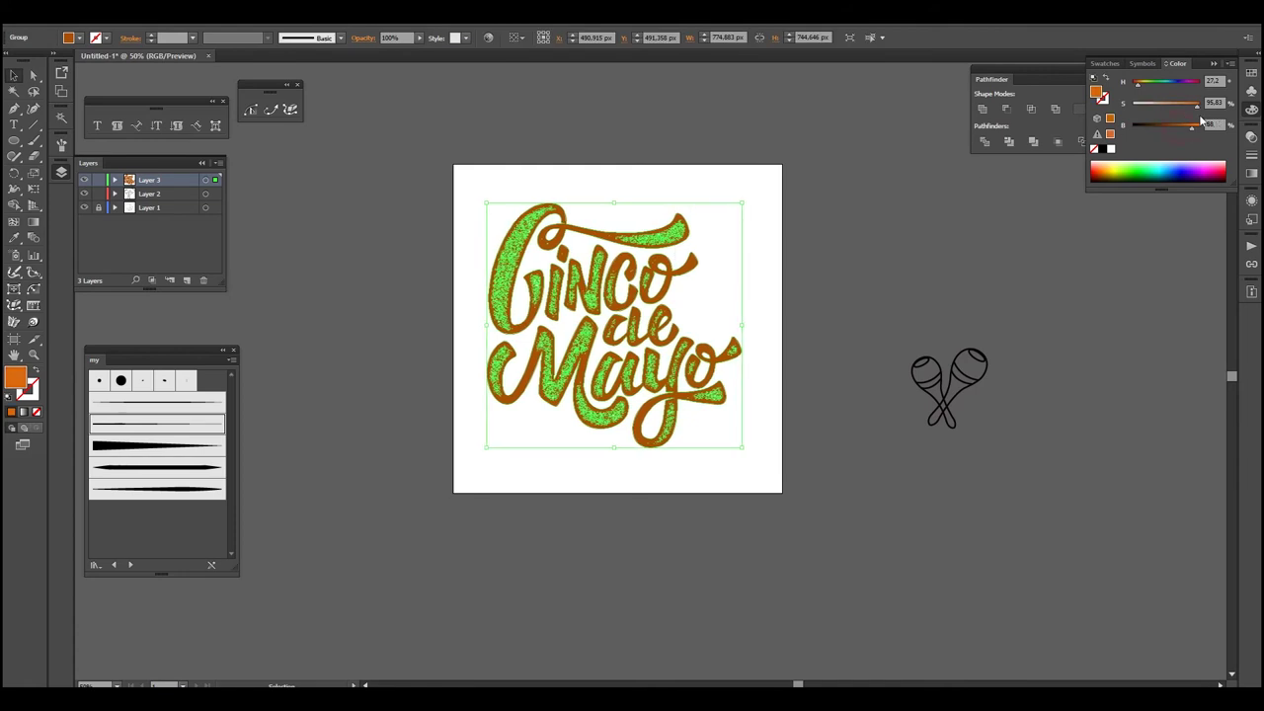
left_click_drag(1195, 133, 1202, 126)
left_click_drag(742, 202, 765, 194)
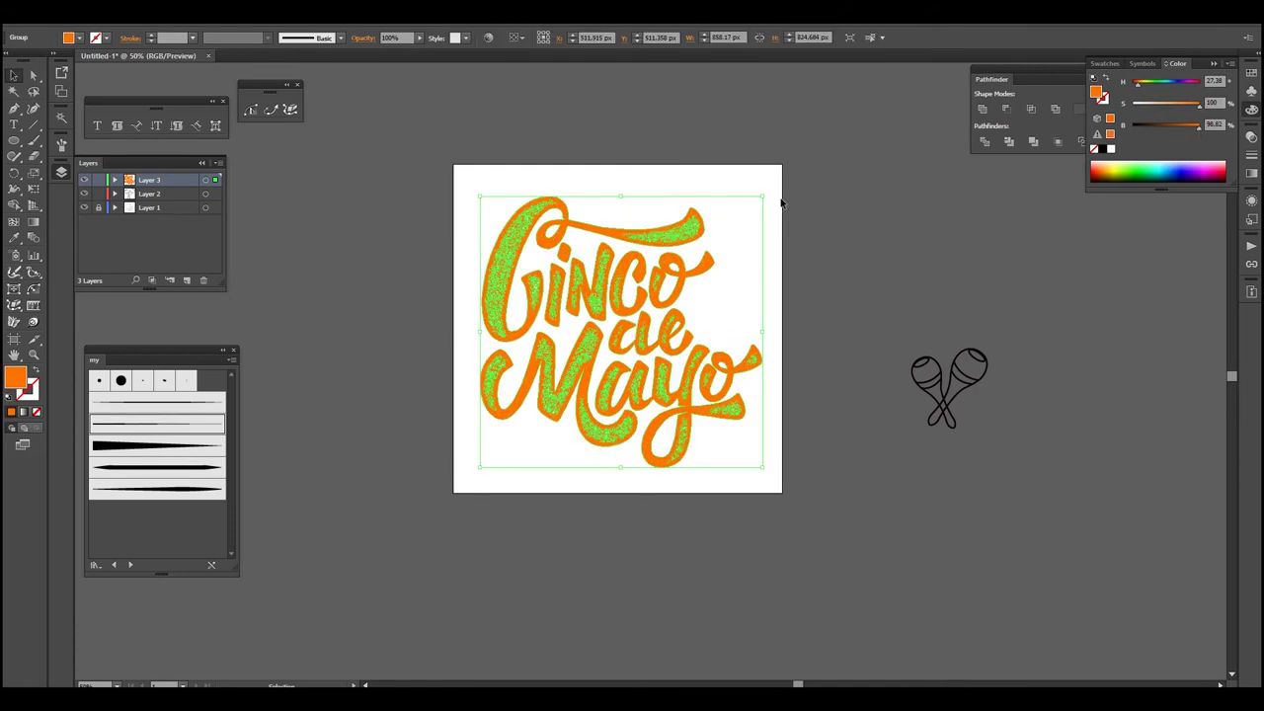
key("Return")
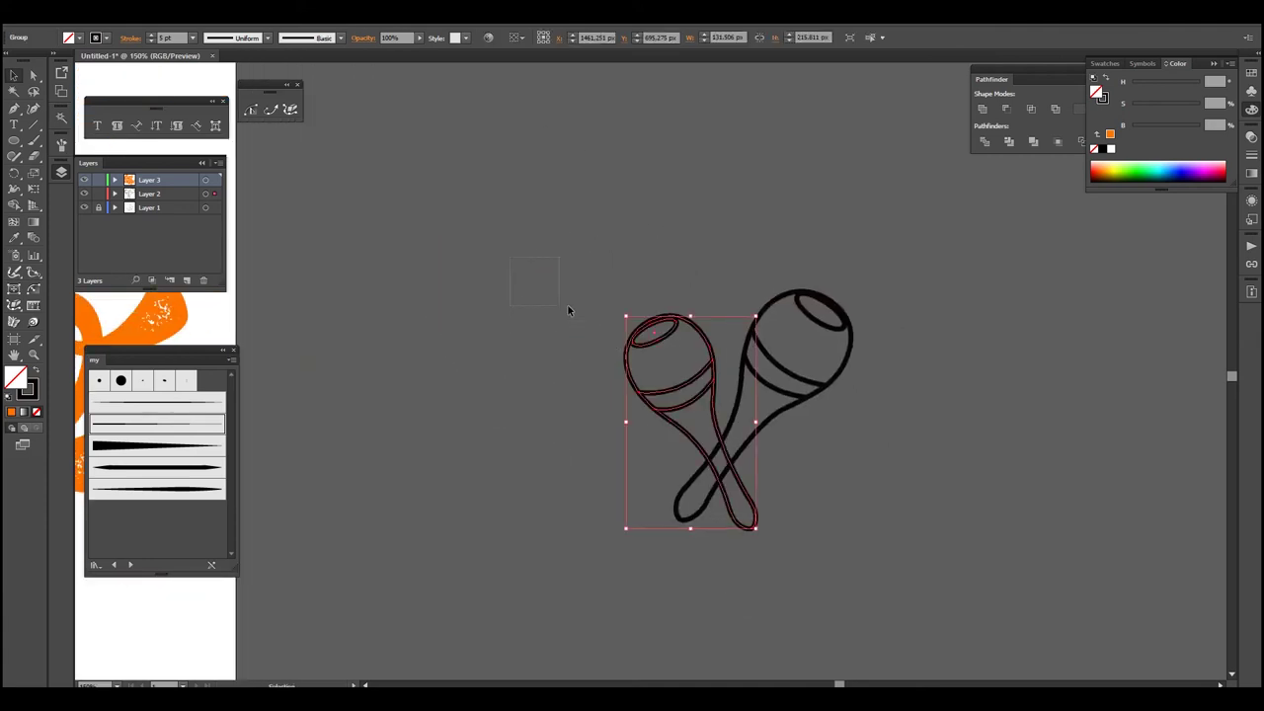
Move the left maraca aside, Live Paint it orange, and delete its black outline strokes.
left_click_drag(404, 197, 583, 400)
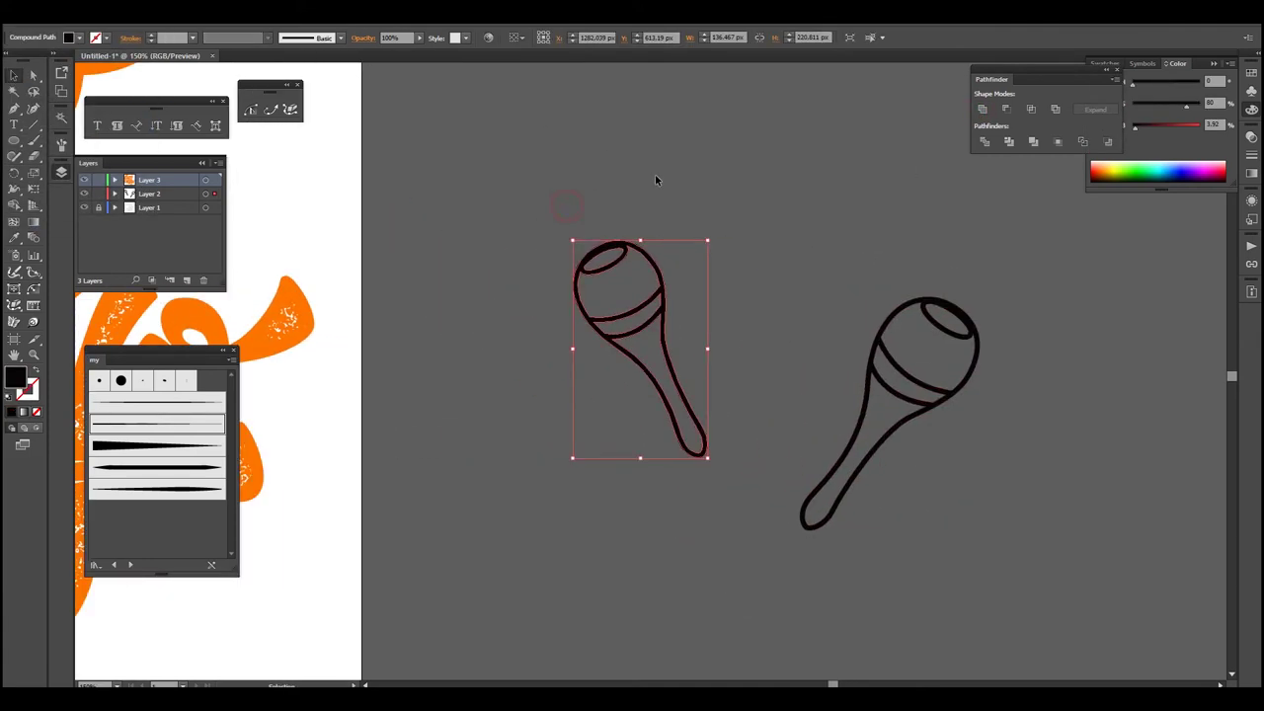
key("a")
left_click_drag(683, 284, 818, 407)
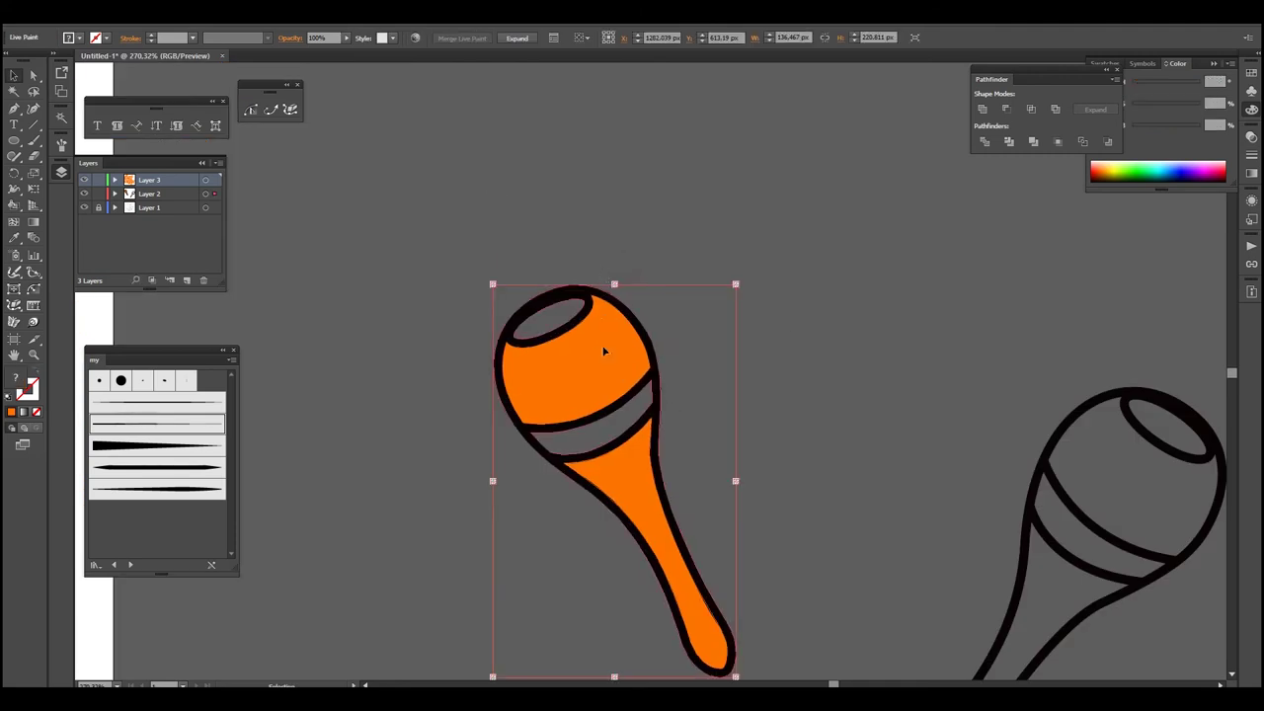
left_click(600, 429)
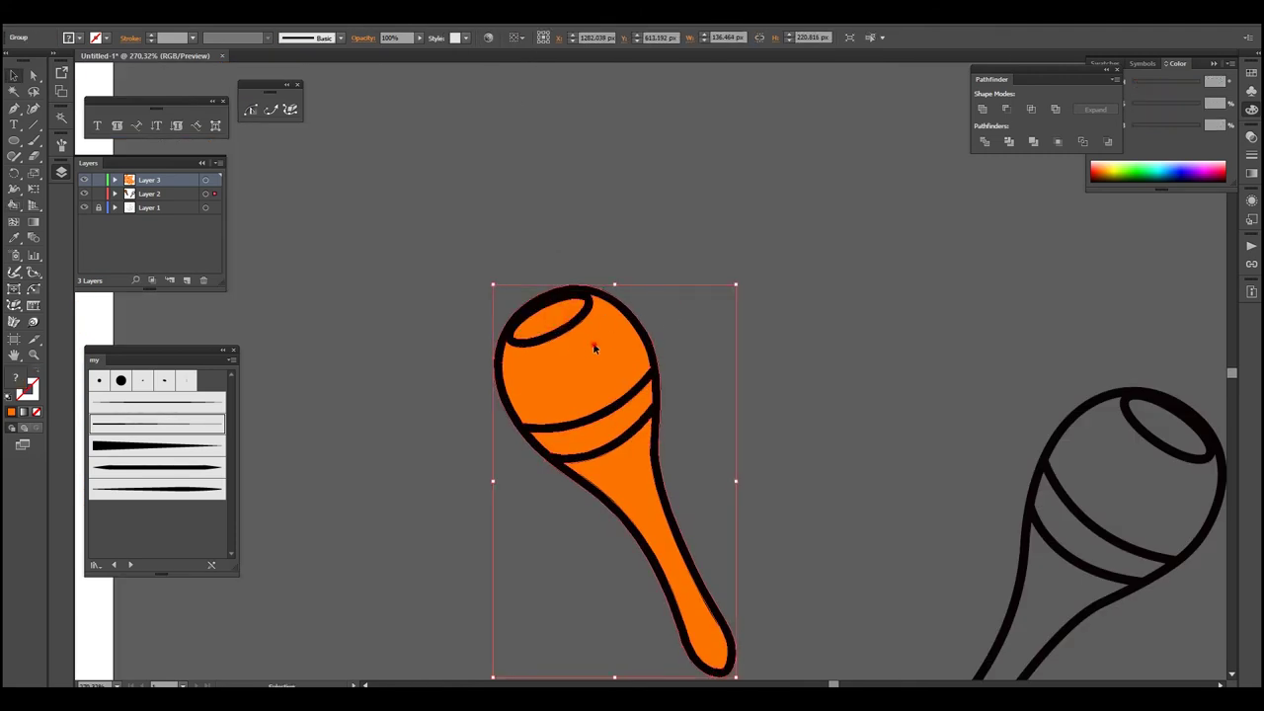
double_click(592, 341)
left_click(588, 366)
key("Delete")
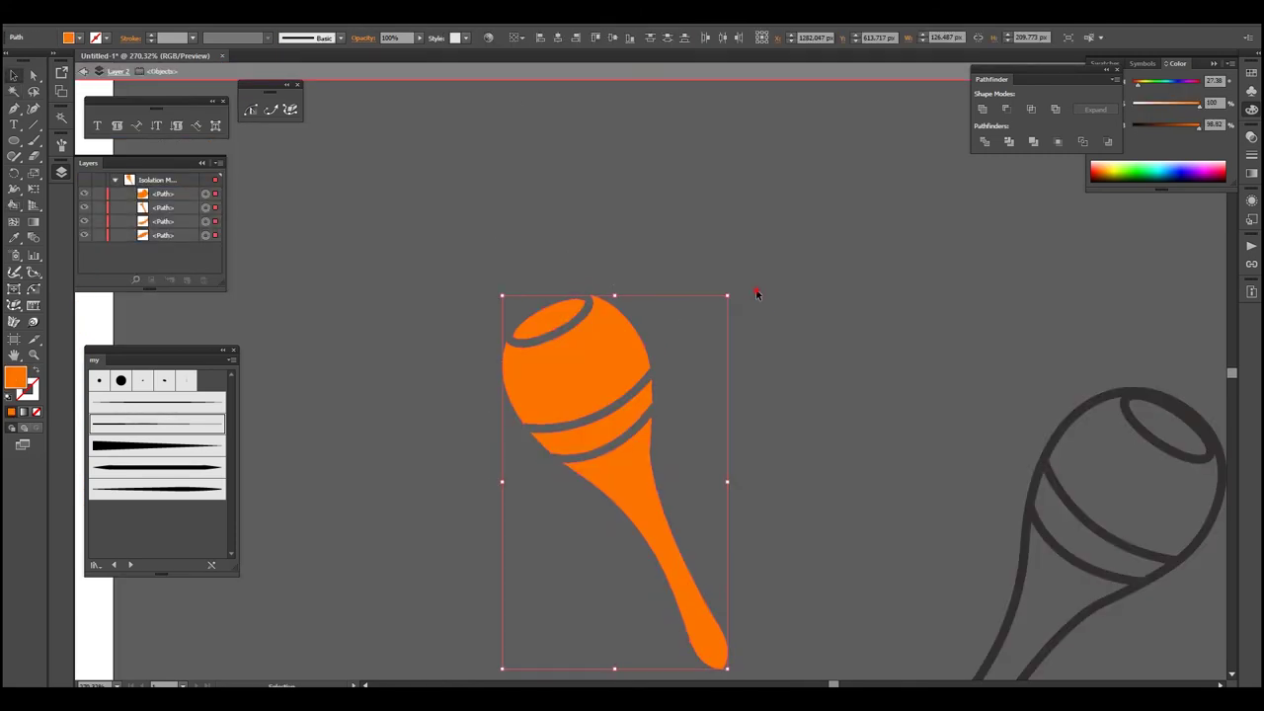
Duplicate the orange maraca, cross the two maracas, and scale them to match.
left_click_drag(652, 314, 564, 319)
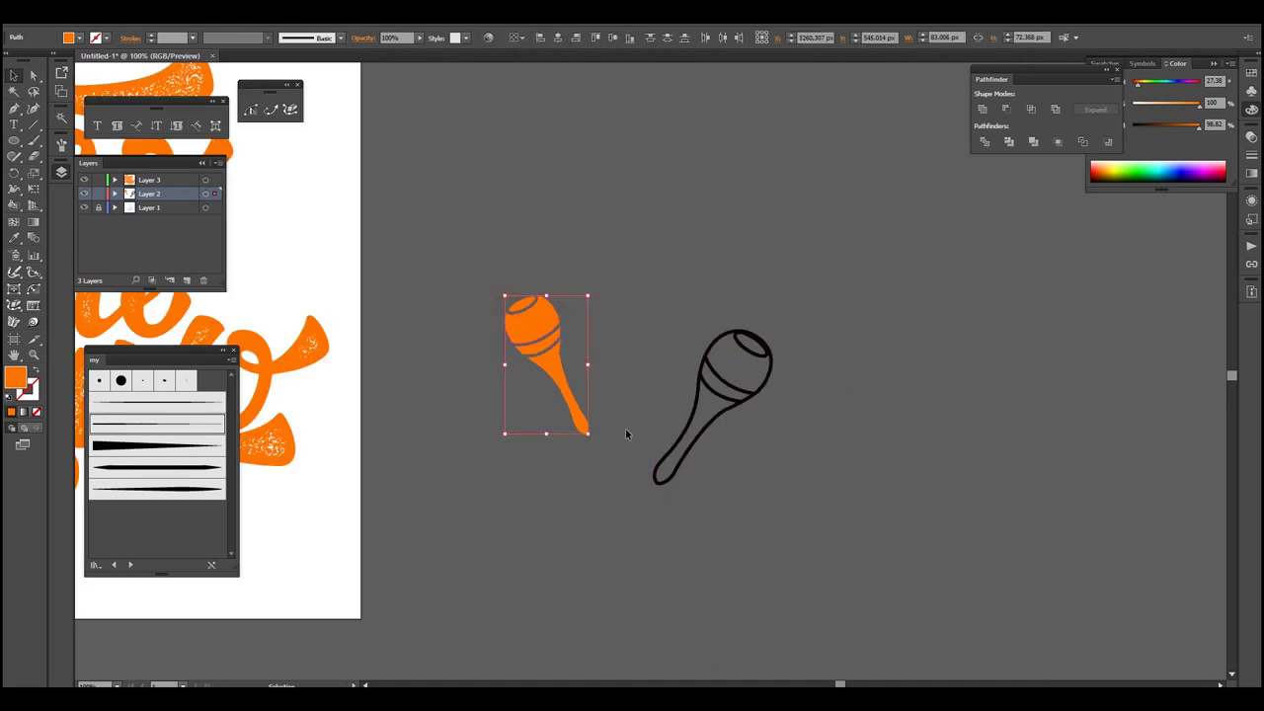
left_click_drag(694, 264, 779, 345)
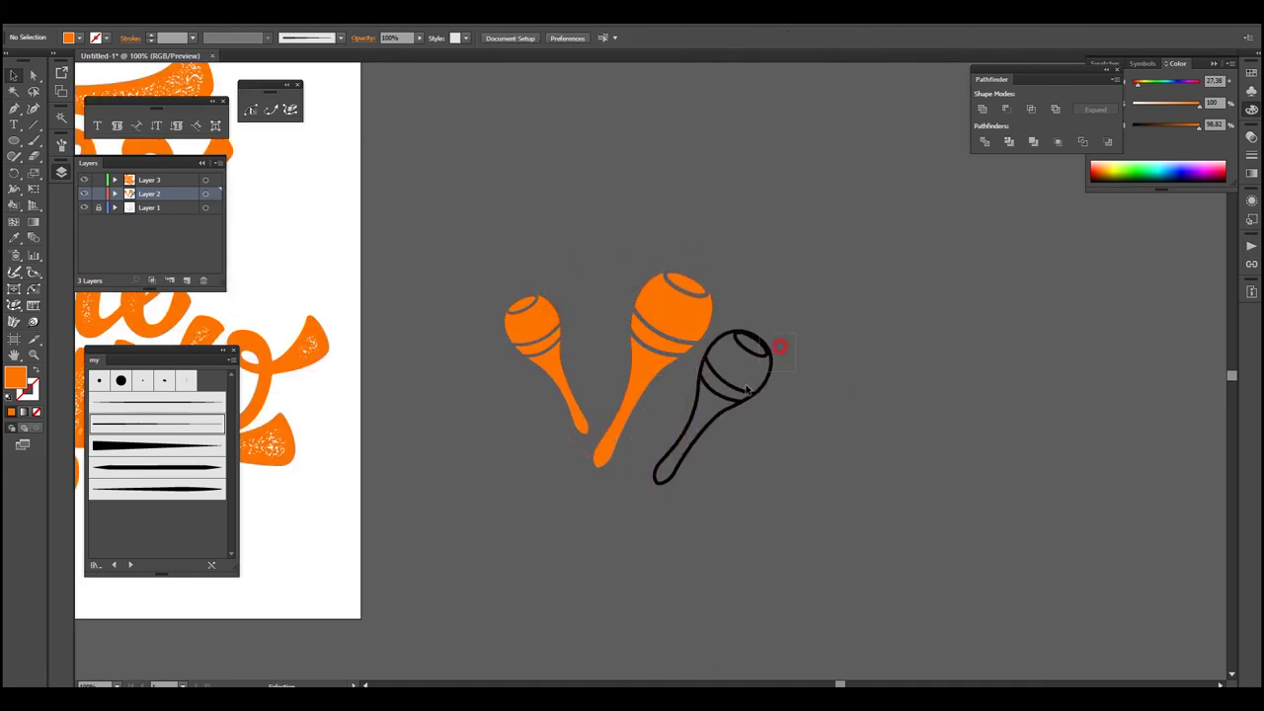
left_click_drag(541, 340, 600, 373)
left_click_drag(592, 320, 593, 286)
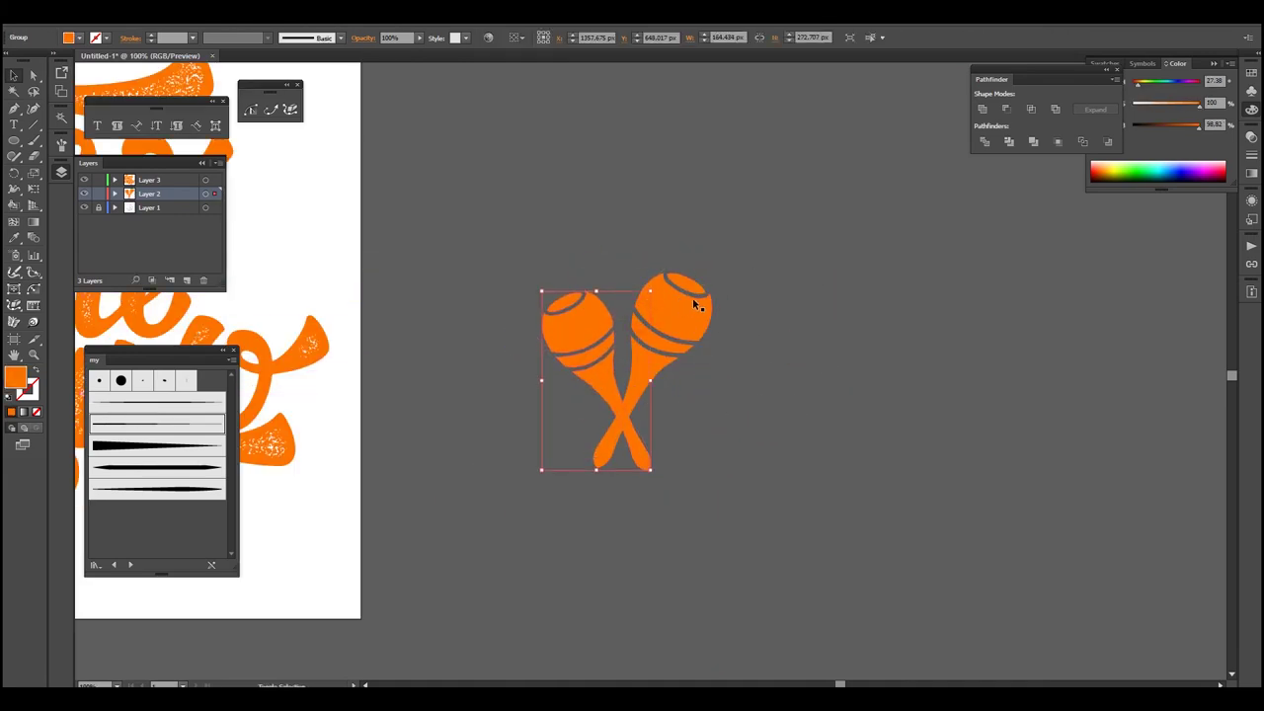
key("ctrl+shift+a")
key("ctrl+equal")
Give the right maraca a white offset-path outline behind it, grouped with the maraca.
left_click(709, 296)
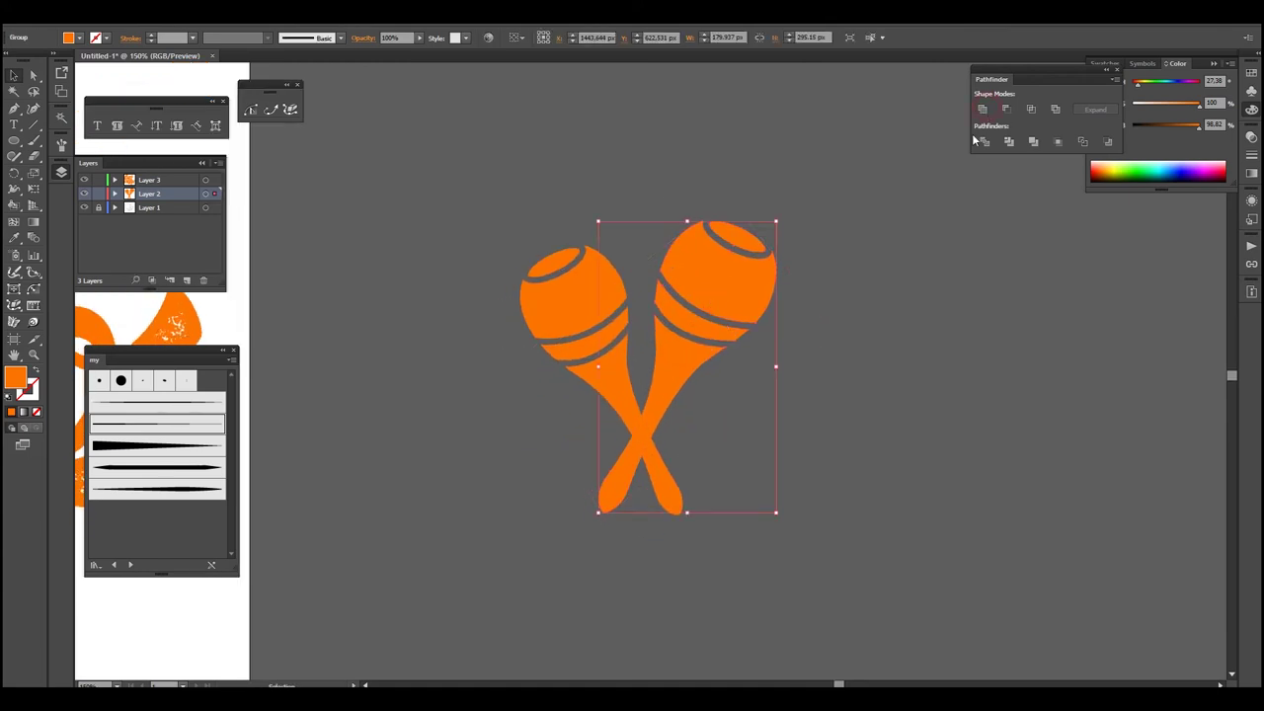
key("ctrl+alt+o")
left_click(915, 334)
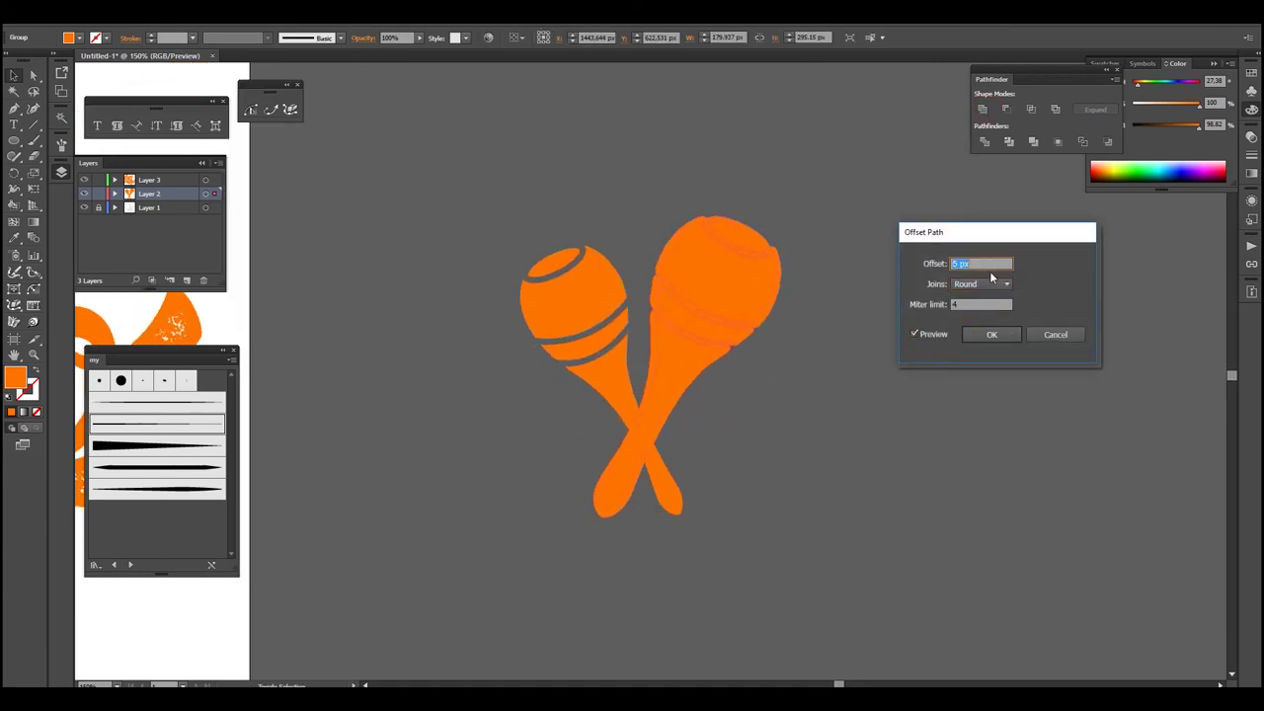
key("Return")
left_click(237, 193)
key("v")
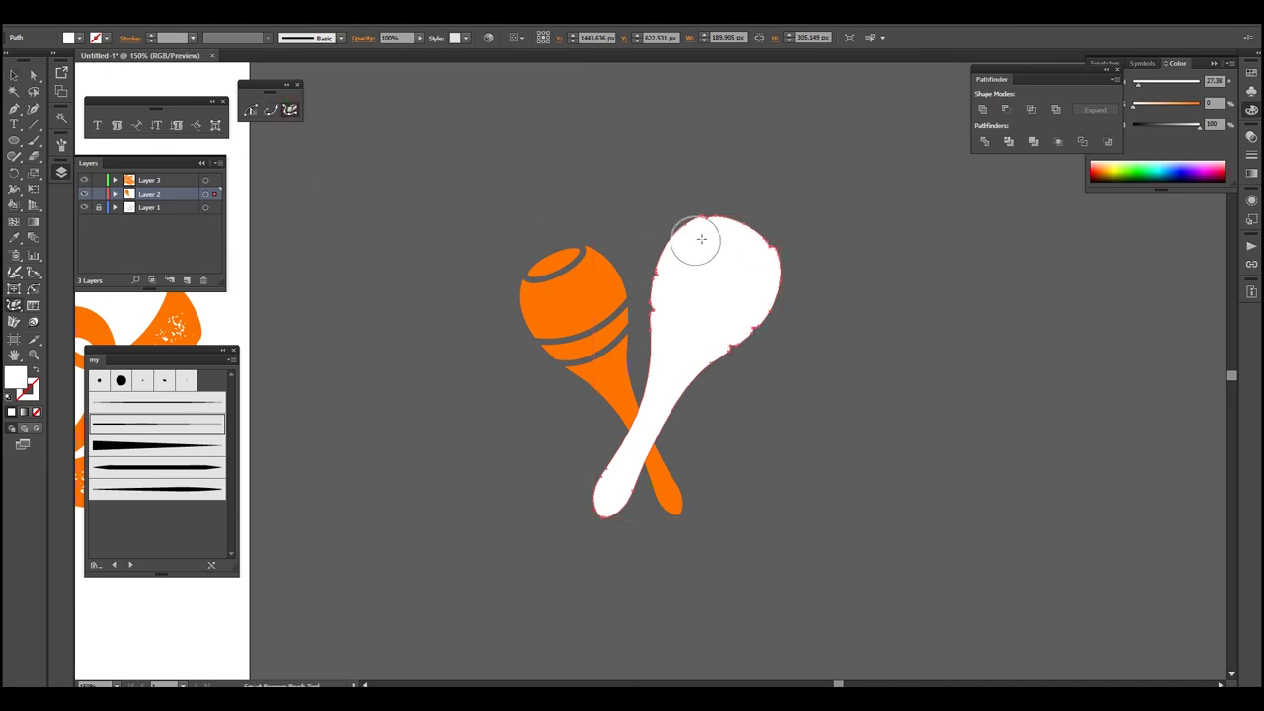
key("ctrl+shift+bracketleft")
key("ctrl+g")
Rotate the crossed maracas so one stands upright beside 'Cinco'.
key("ctrl+minus")
key("ctrl+minus")
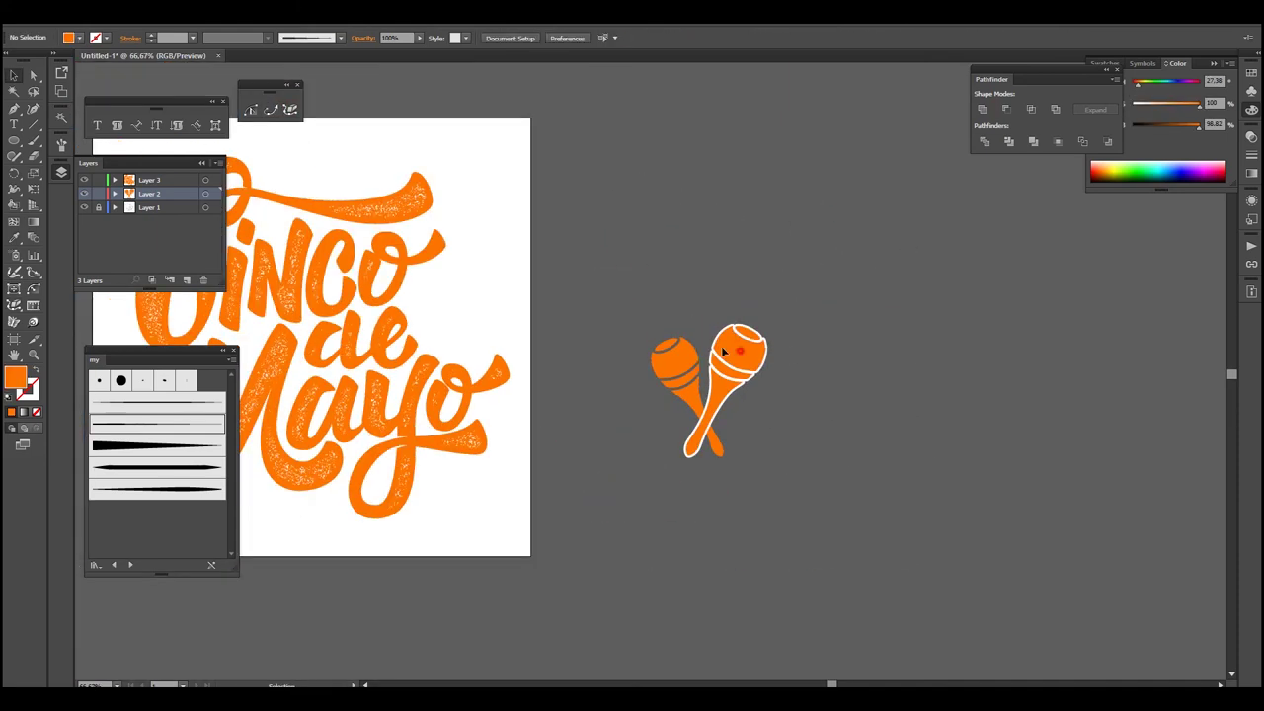
left_click_drag(550, 210, 586, 270)
key("ctrl+plus")
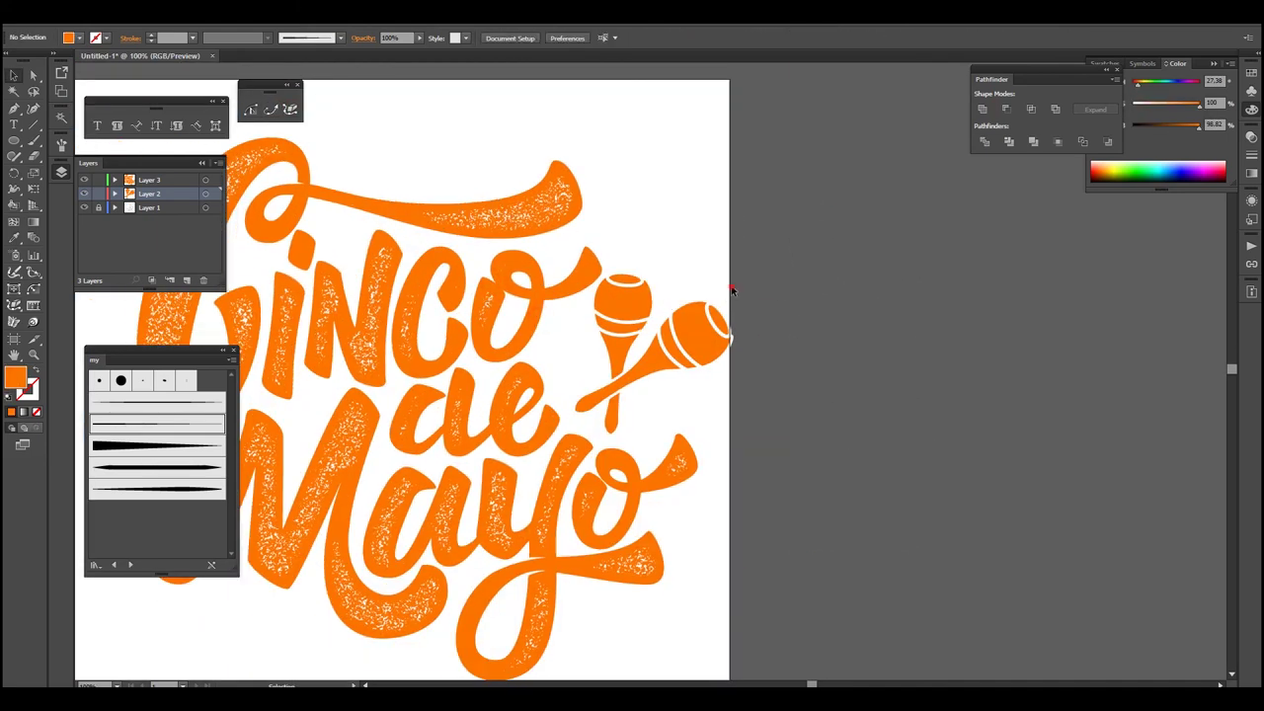
key("ctrl+minus")
key("ctrl+minus")
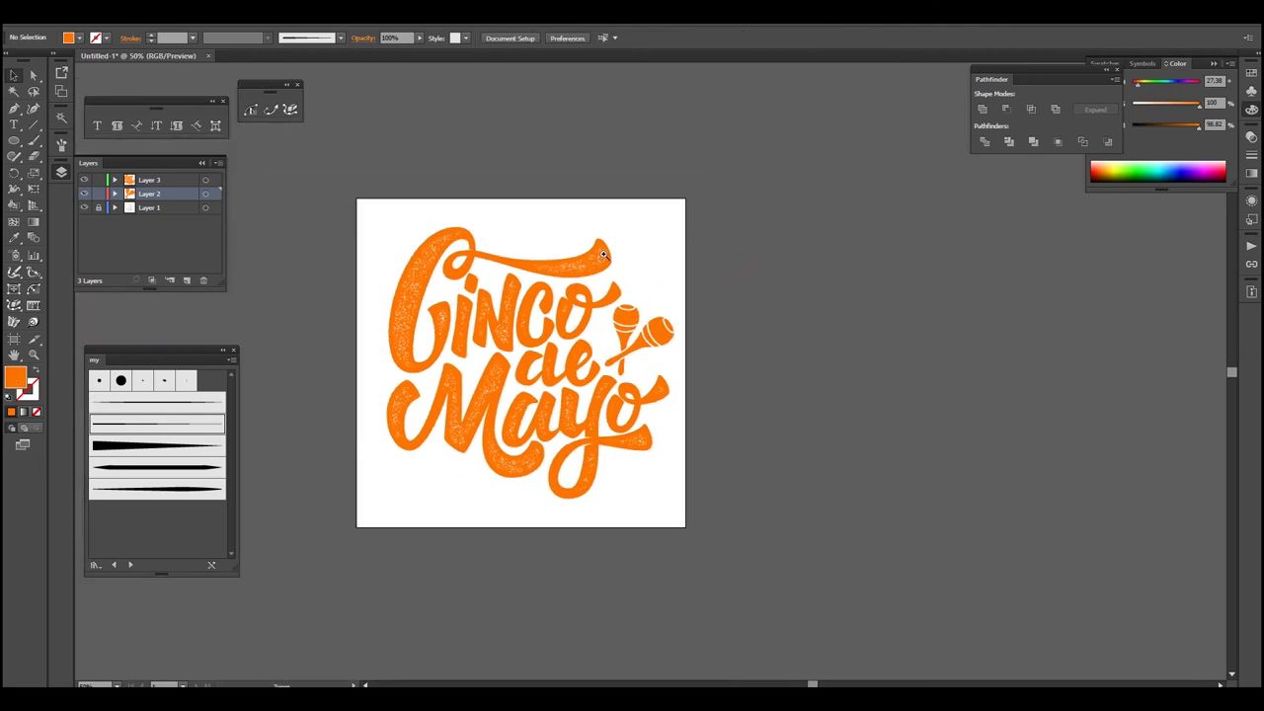
Isolate the maracas group and set its fill to grey.
left_click_drag(579, 224, 672, 336)
double_click(672, 337)
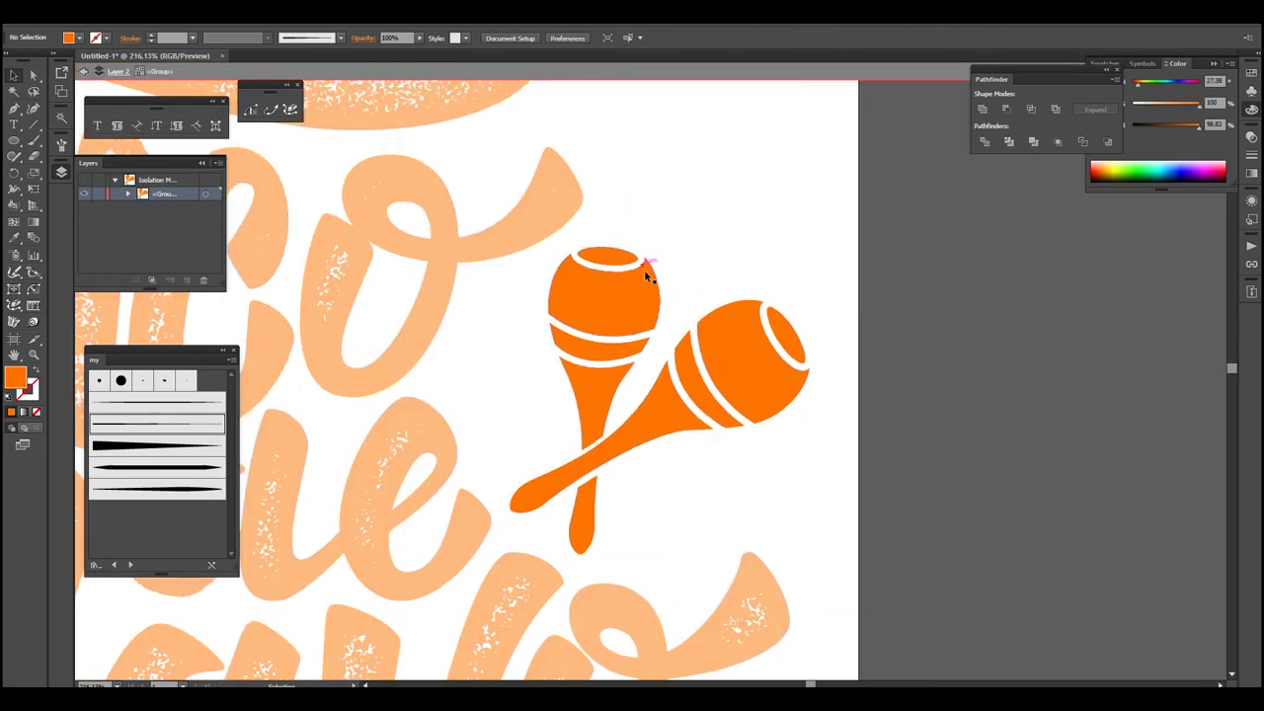
double_click(15, 377)
left_click(330, 53)
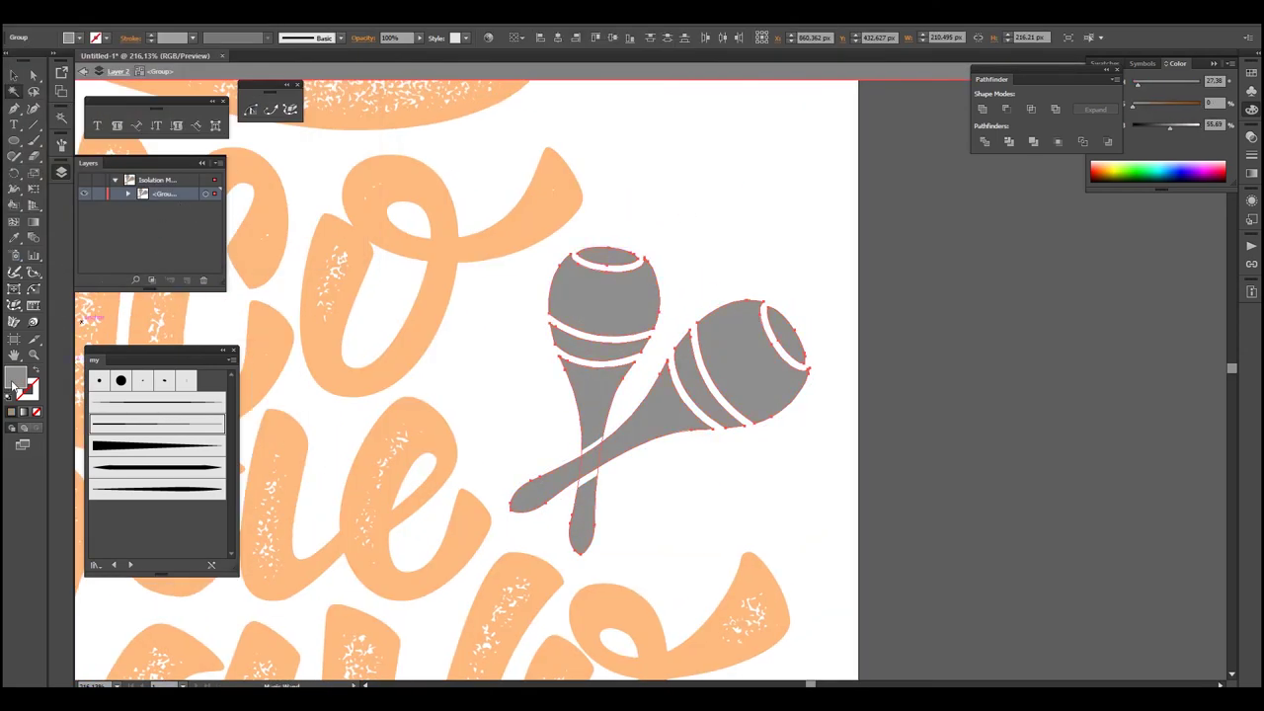
double_click(14, 381)
Apply a Stylize > Inner Glow effect to the maracas.
left_click(333, 57)
left_click(183, 12)
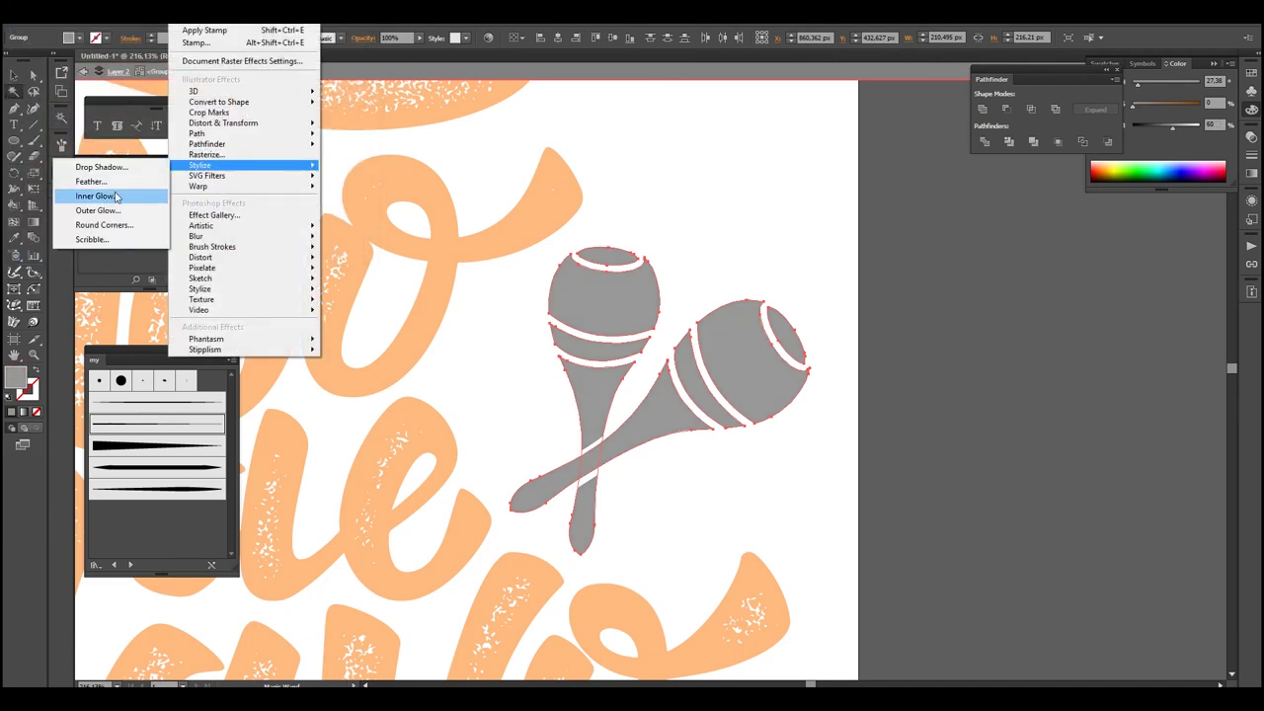
left_click(96, 195)
key("Return")
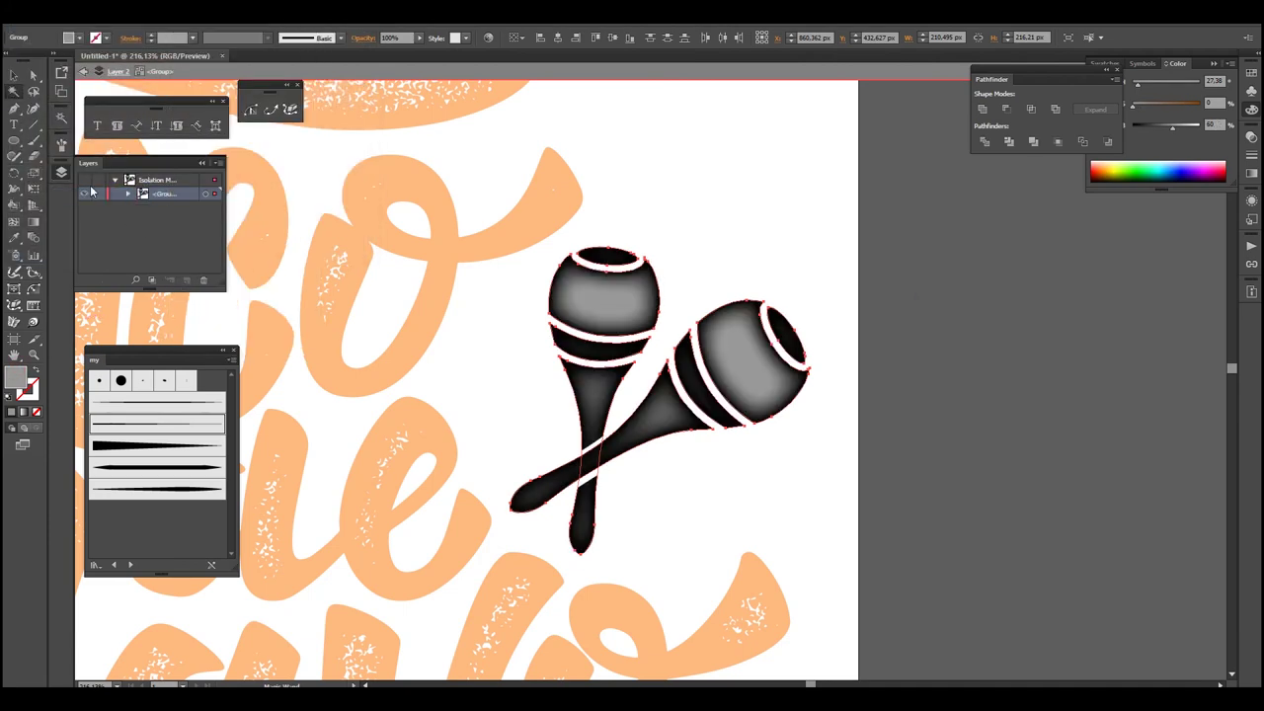
Add Pixelate > Mezzotint grain and a Sketch filter to the maracas.
left_click(183, 12)
left_click(141, 298)
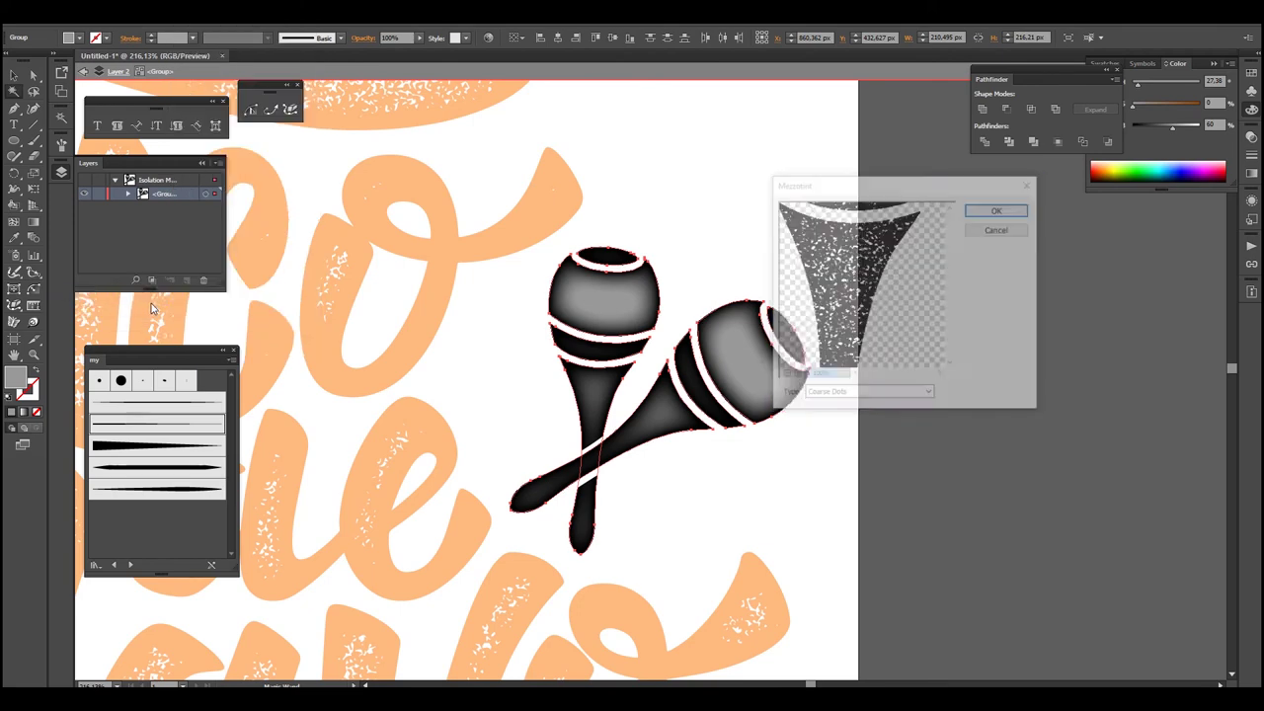
key("Return")
key("alt+c")
mouse_move(201, 279)
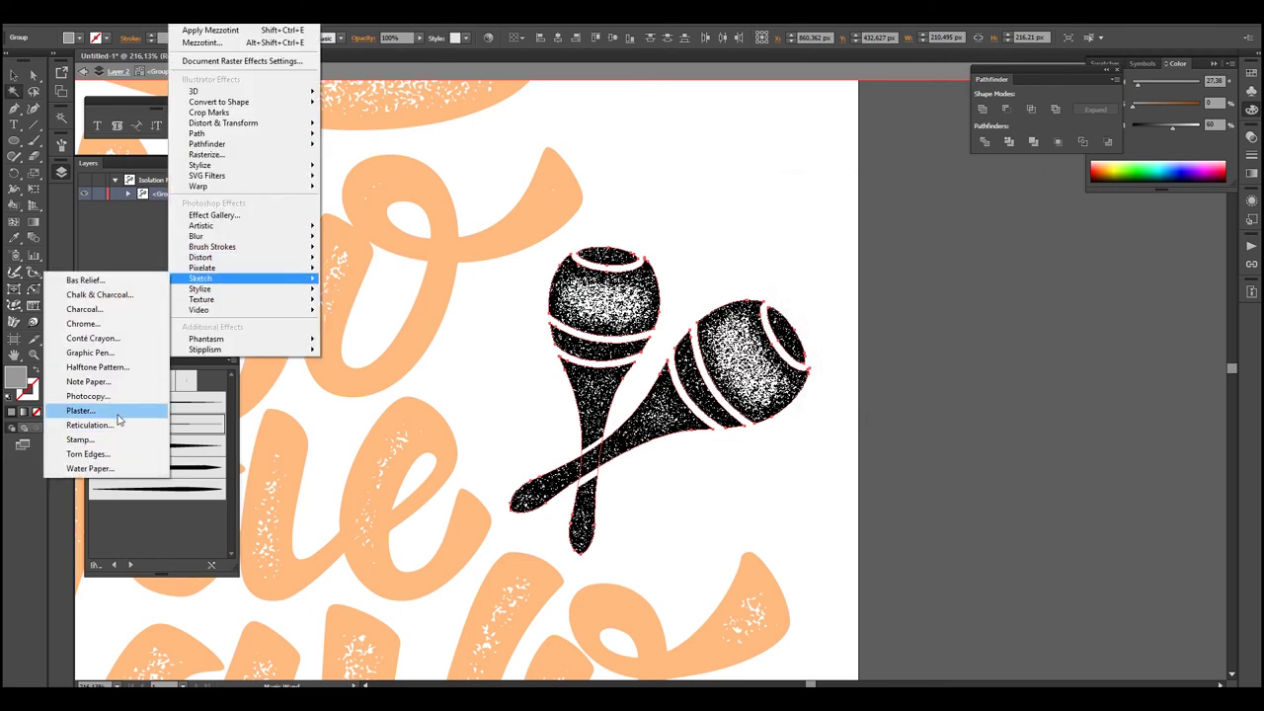
left_click(128, 402)
key("Return")
Expand the maracas' appearance and Magic Wand-select the white speckles.
left_click(71, 12)
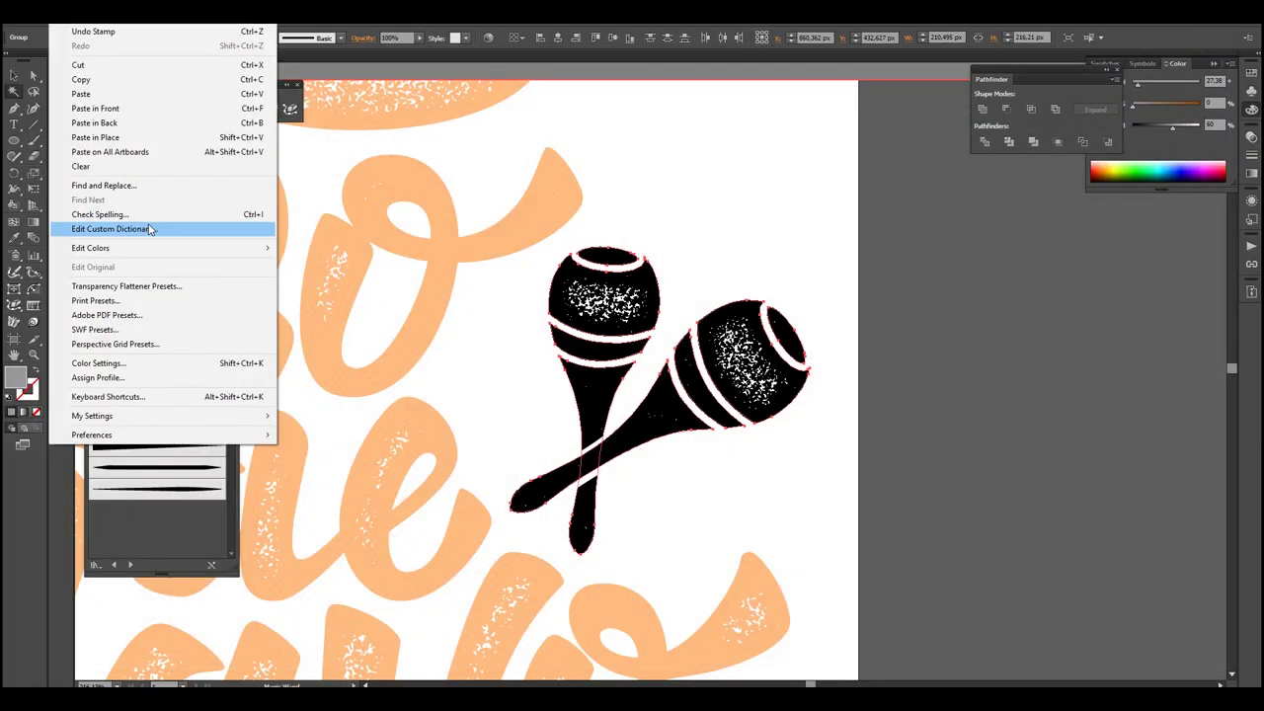
left_click(128, 172)
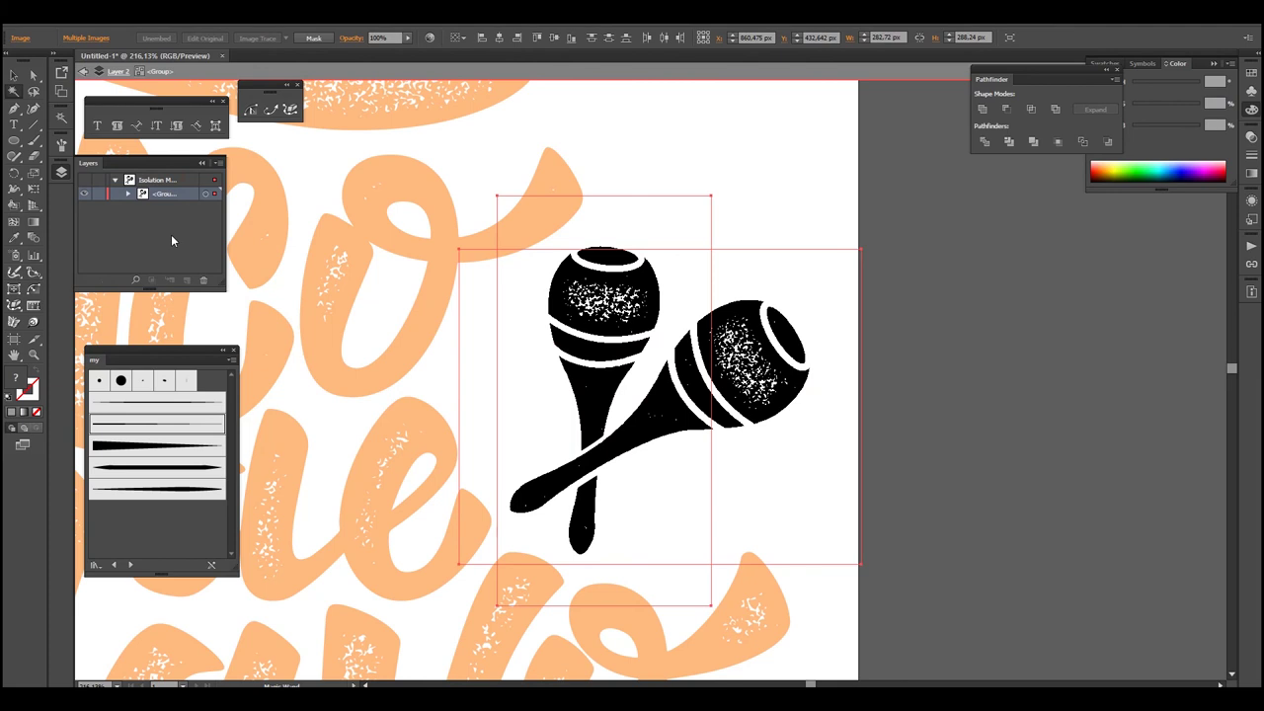
left_click(632, 246)
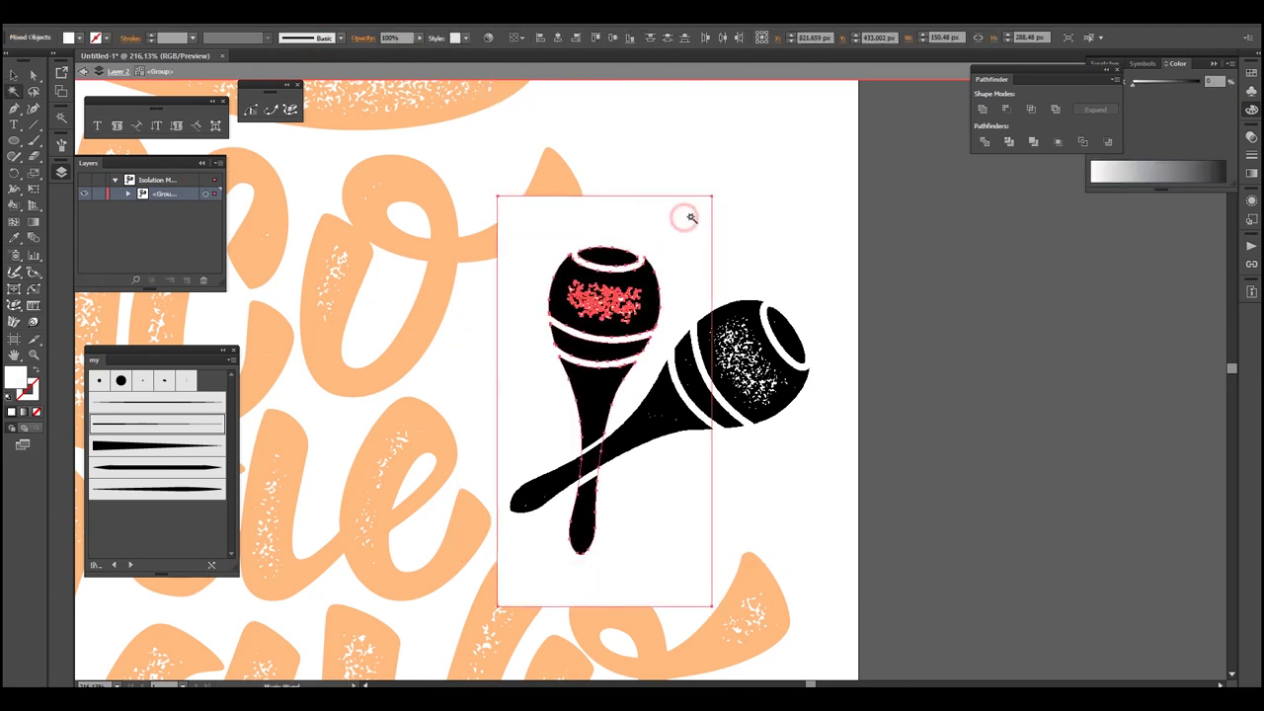
key("ctrl+shift+g")
key("y")
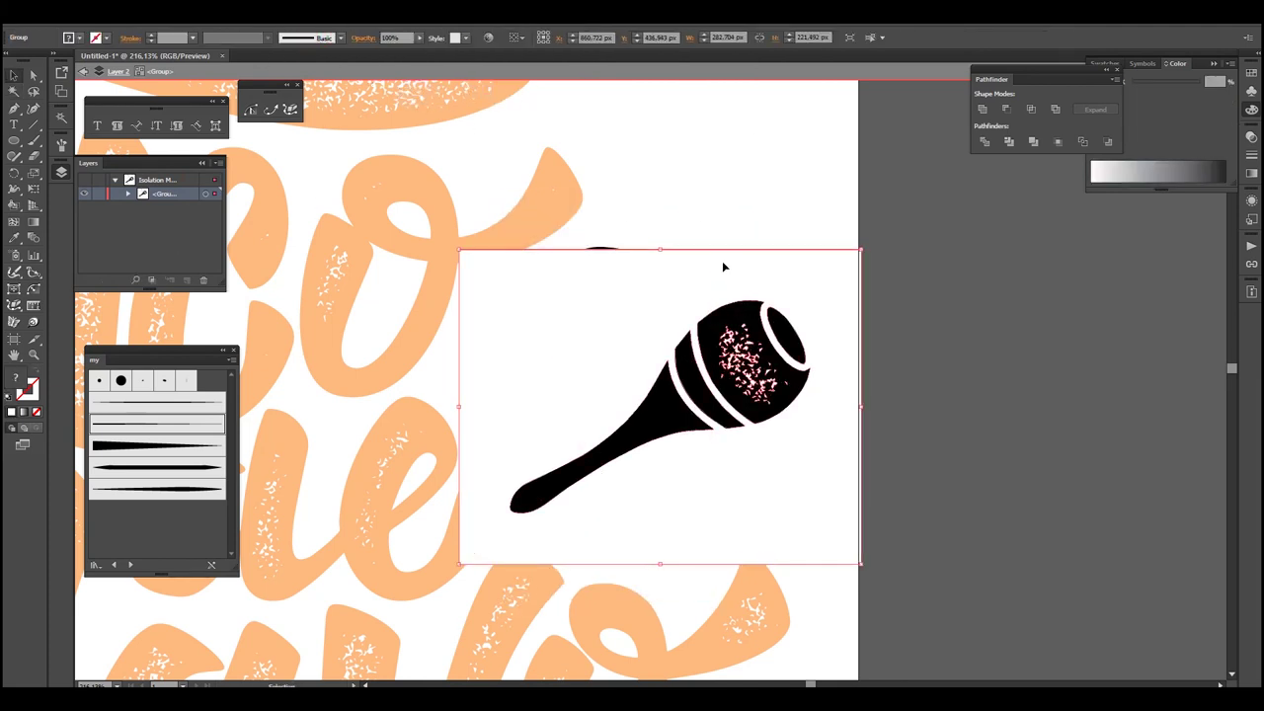
left_click(719, 277)
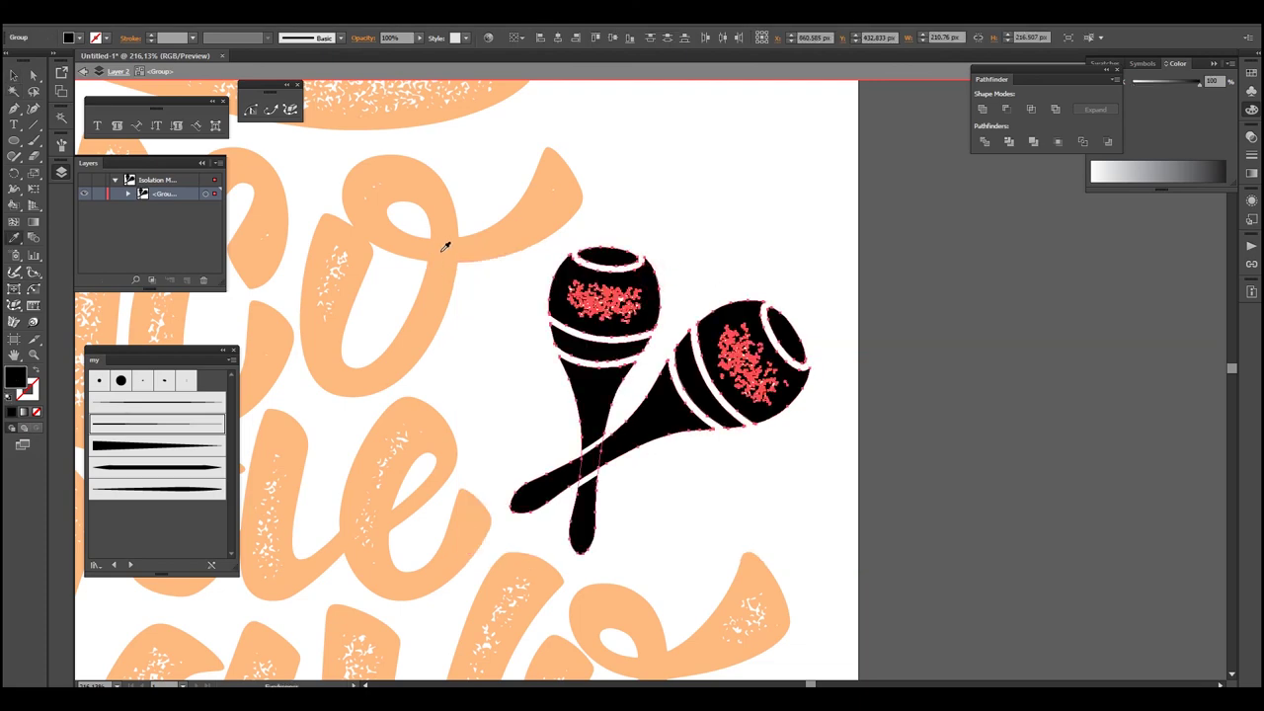